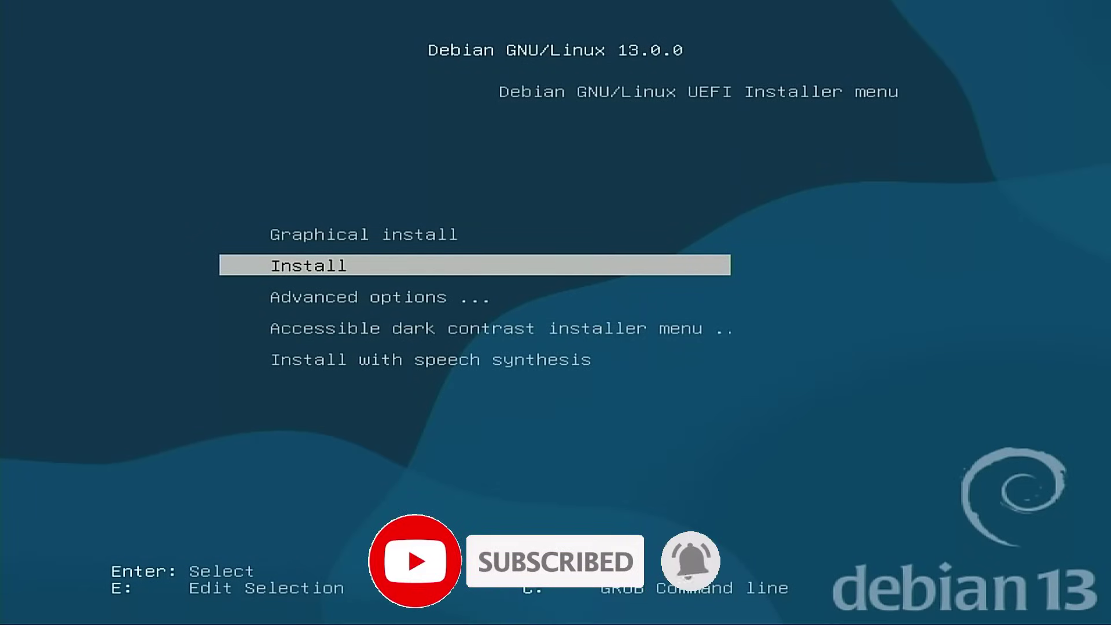
Browse the boot menu entries and open the Advanced options submenu.
{"action": "key", "text": "Up"}
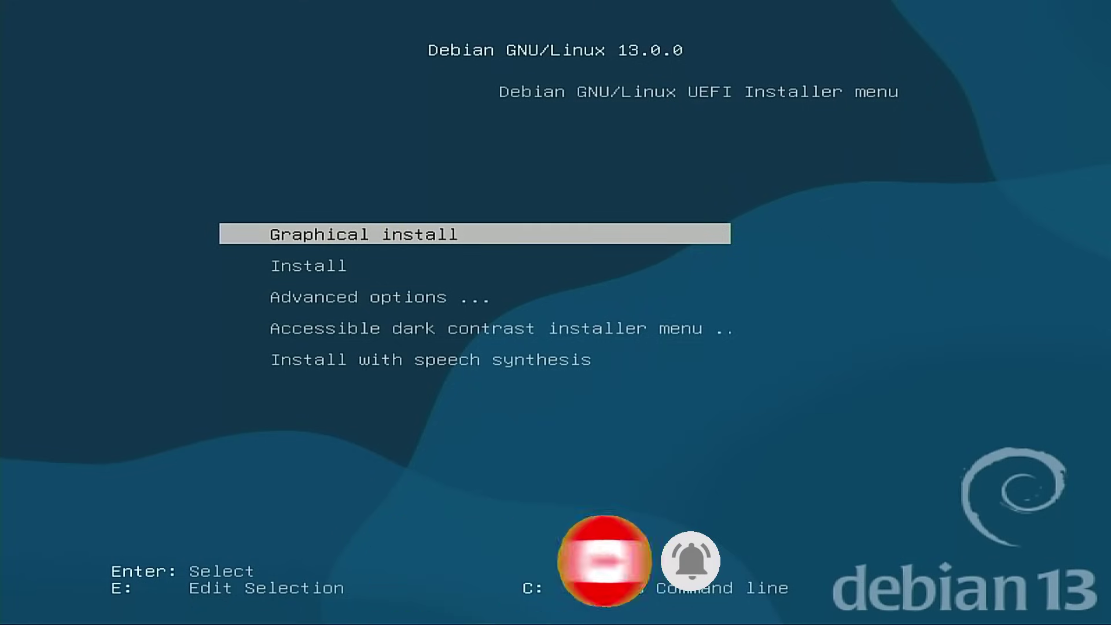
{"action": "key", "text": "Down"}
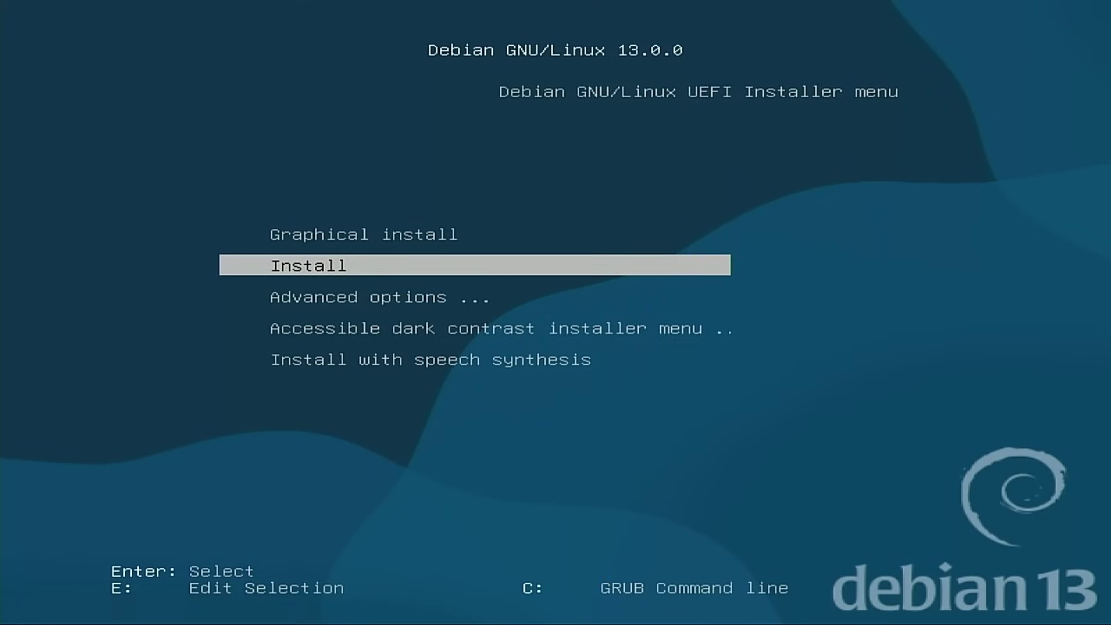
{"action": "key", "text": "Down"}
{"action": "key", "text": "Down"}
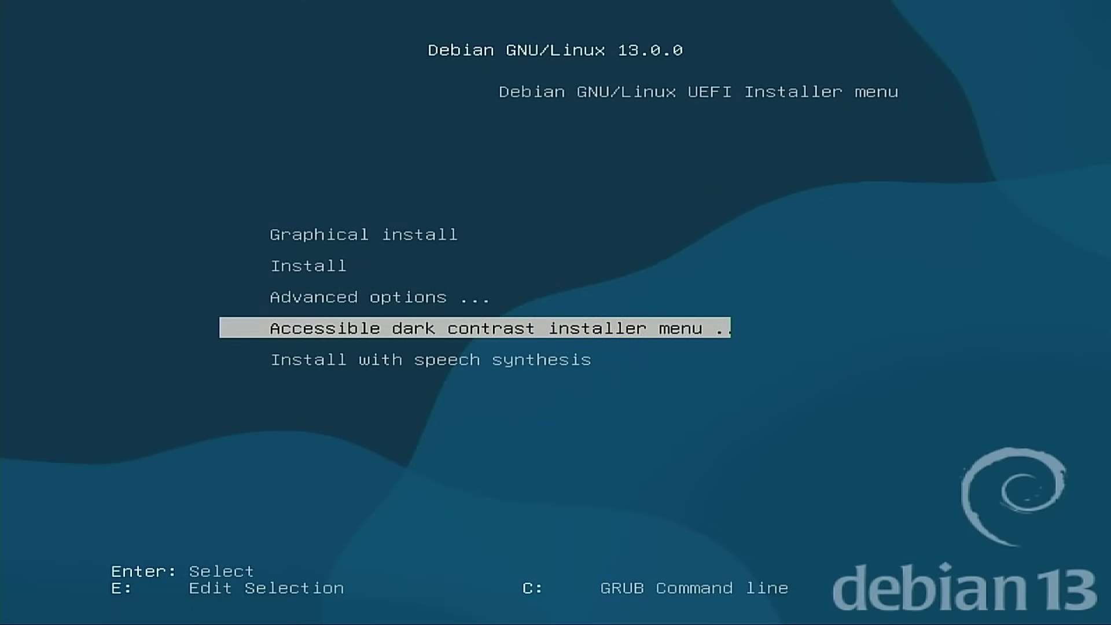
{"action": "key", "text": "Down"}
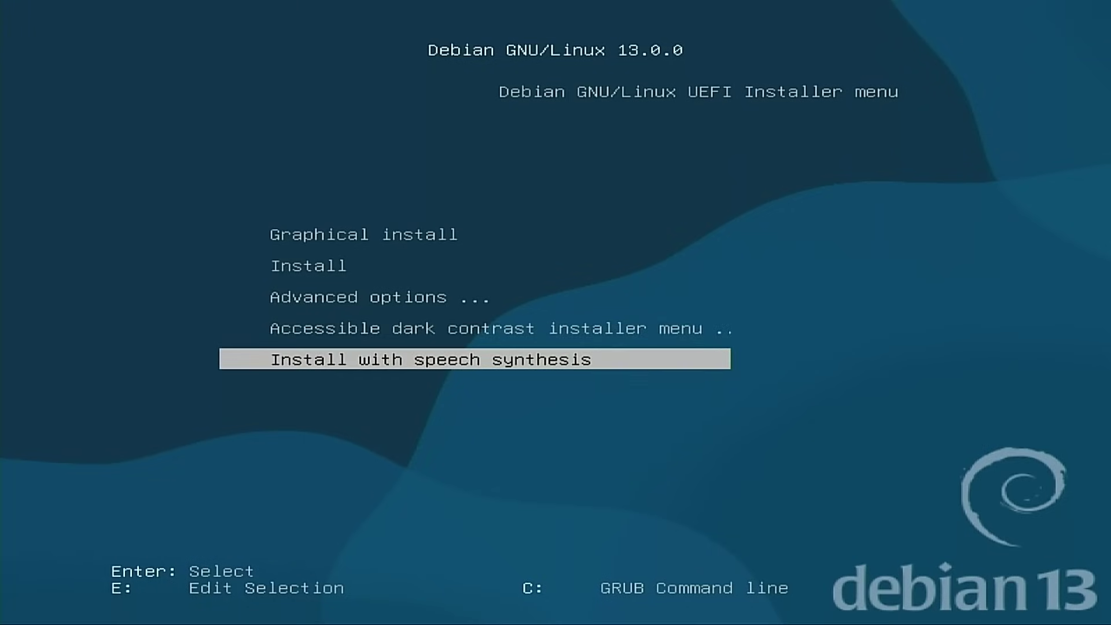
{"action": "key", "text": "Up"}
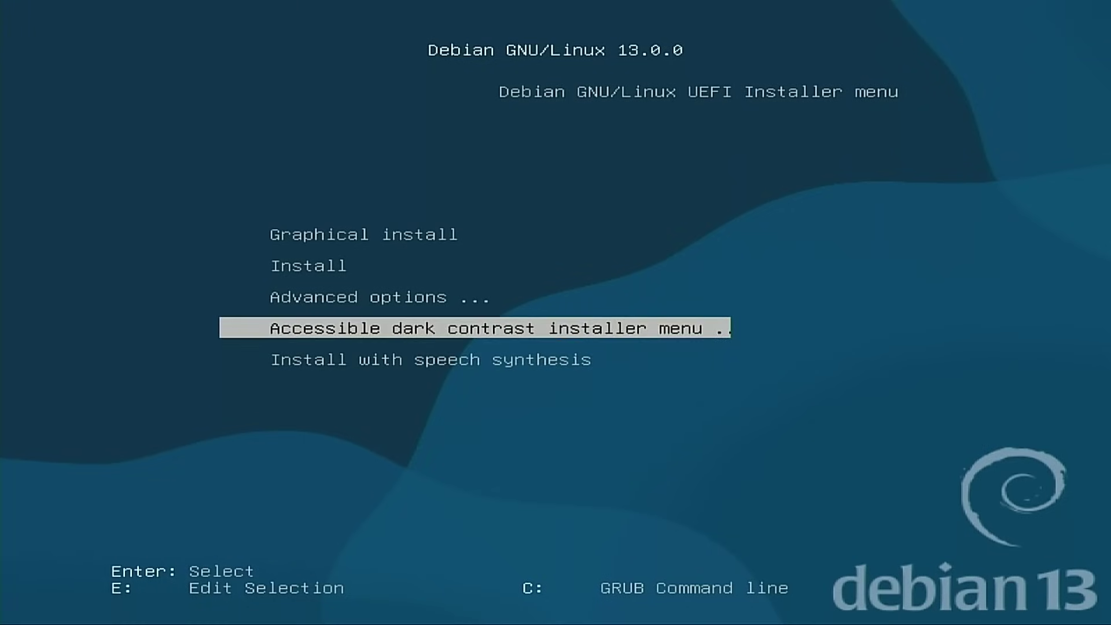
{"action": "key", "text": "Up"}
{"action": "key", "text": "Return"}
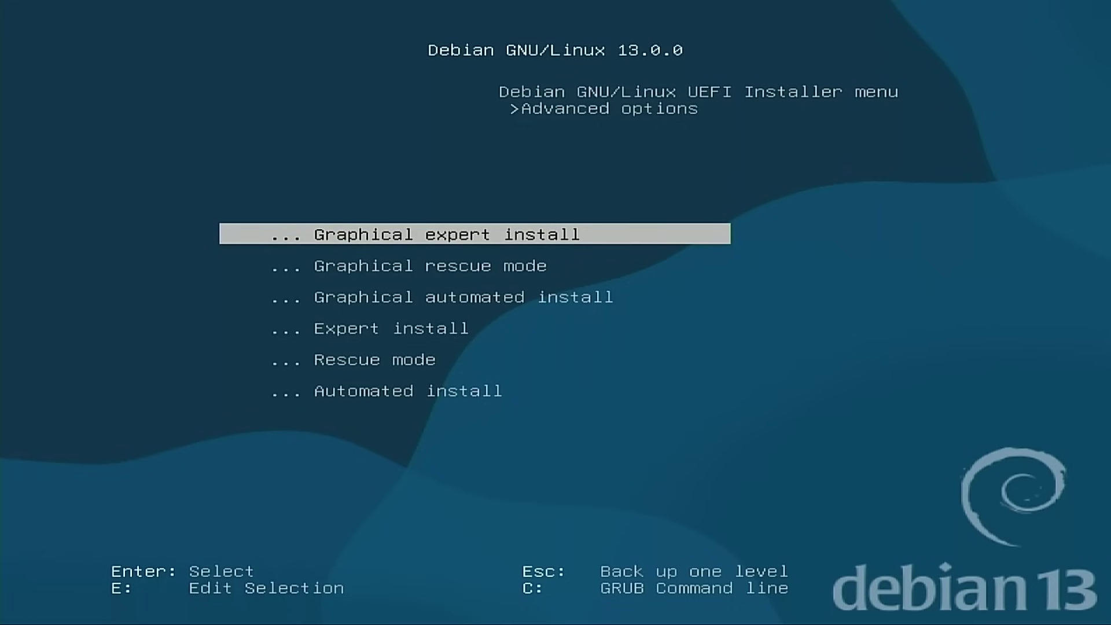
Look through the advanced boot modes, return to the main menu, and boot Graphical install.
{"action": "key", "text": "Down"}
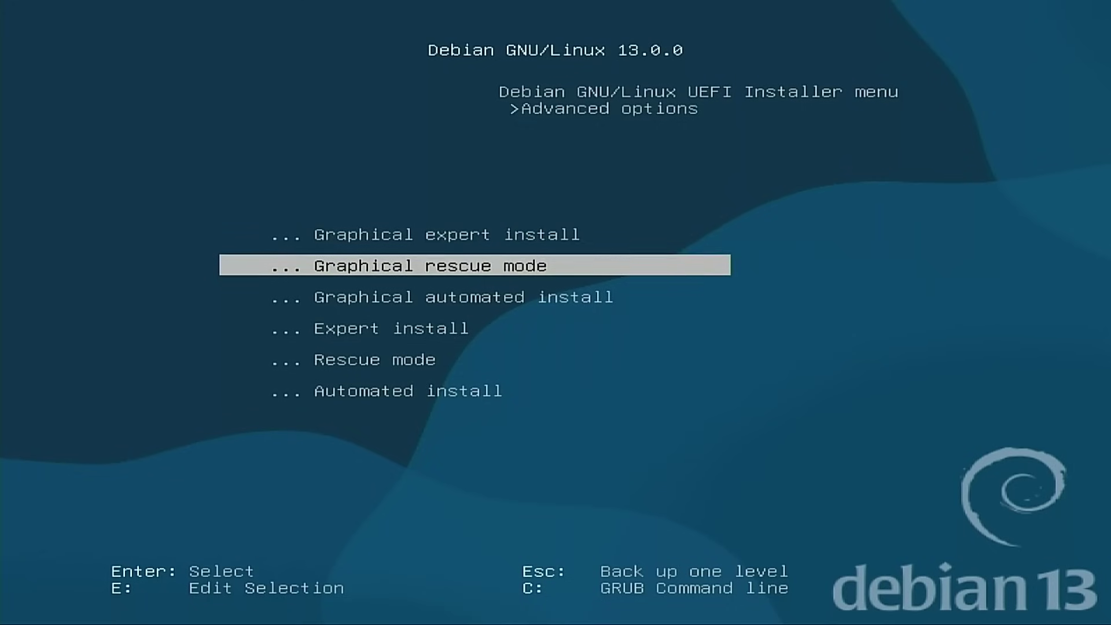
{"action": "key", "text": "Down"}
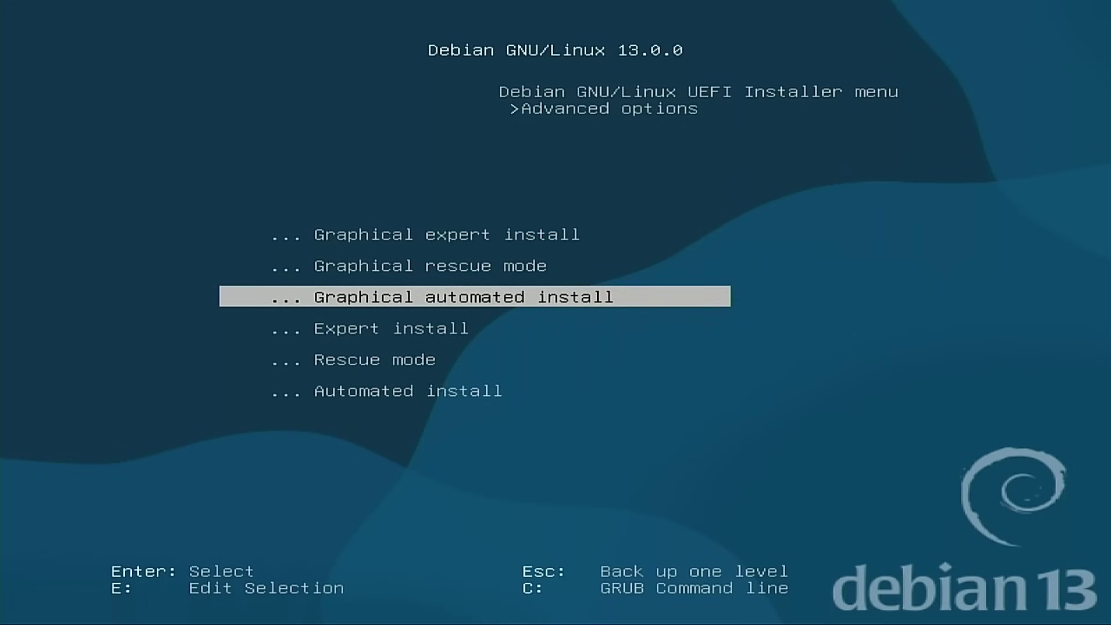
{"action": "key", "text": "Down"}
{"action": "key", "text": "Down"}
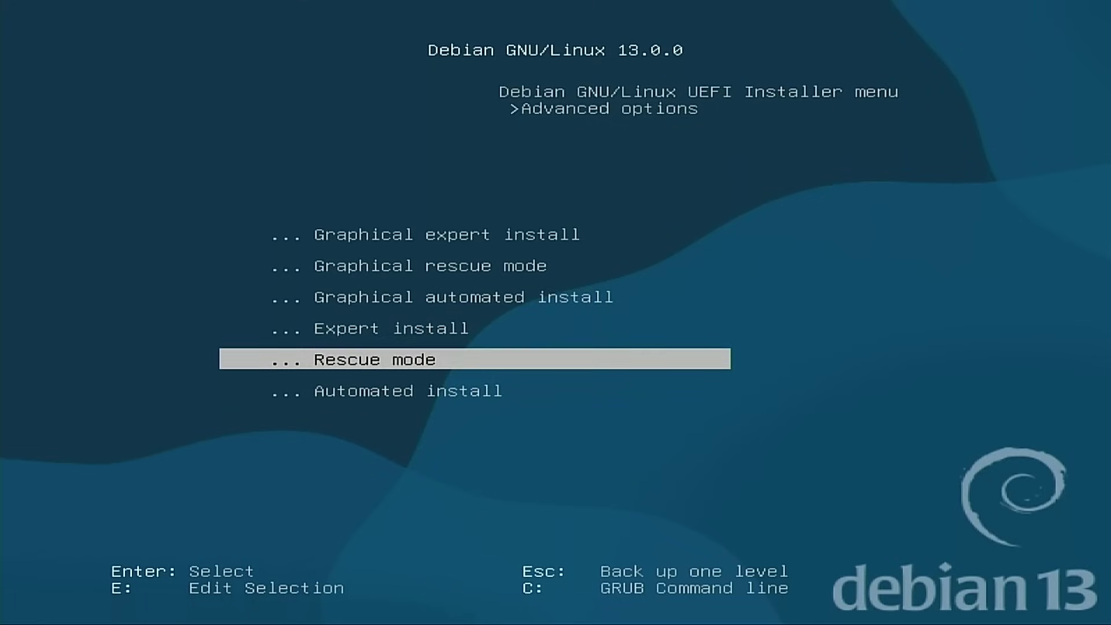
{"action": "key", "text": "Down"}
{"action": "key", "text": "Up"}
{"action": "key", "text": "Escape"}
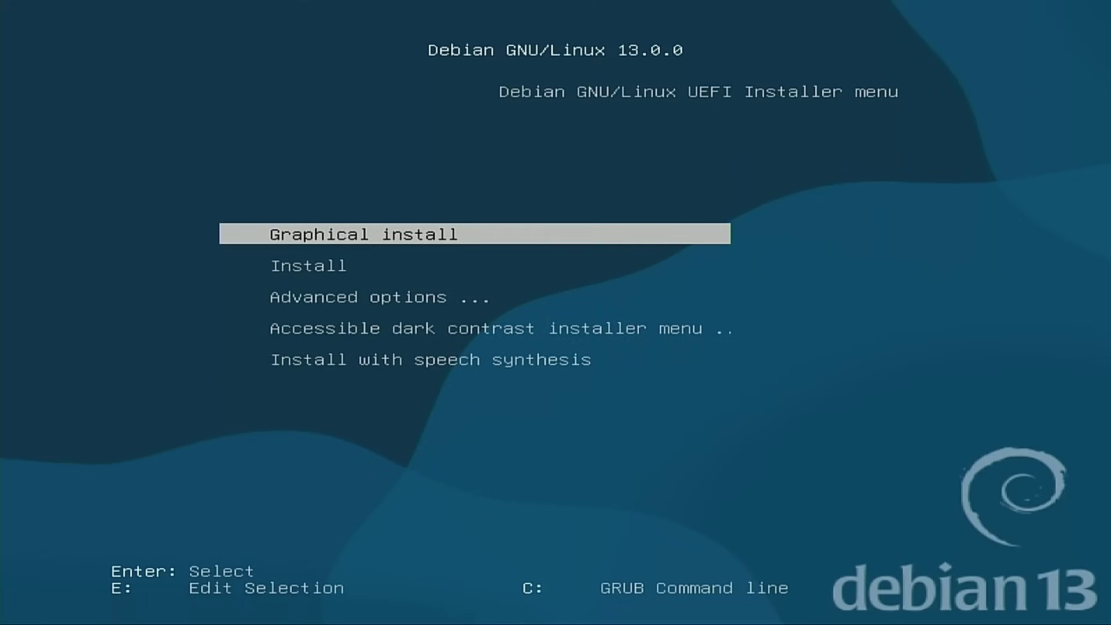
{"action": "key", "text": "Return"}
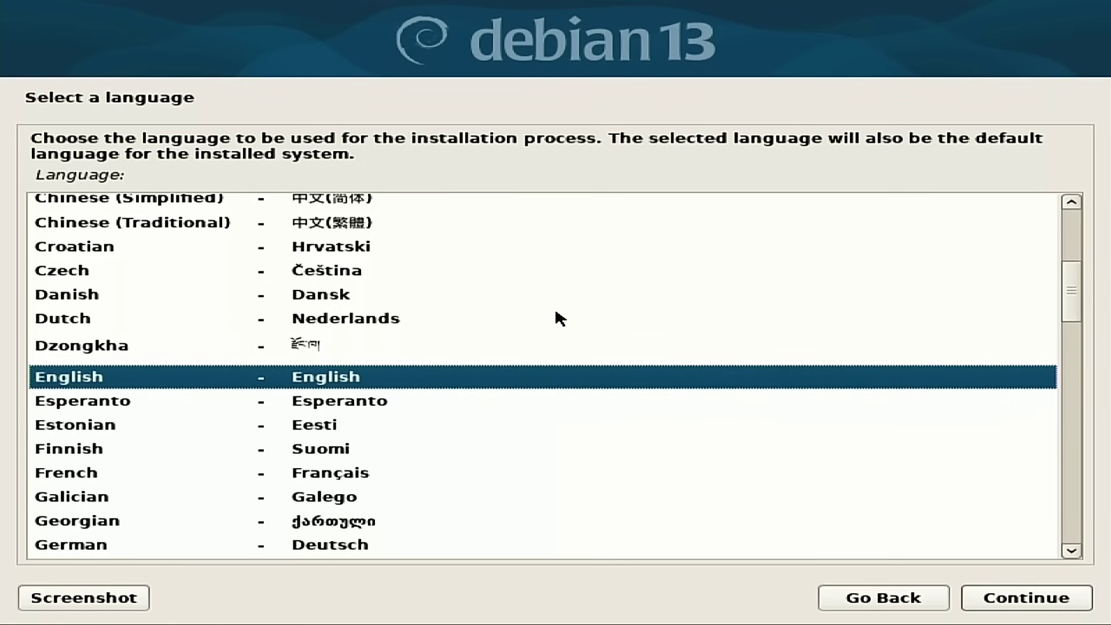
Accept English, United States, the American English keymap, hostname videoBeast and domain localdomain.
{"action": "left_click", "coordinate": [1048, 596]}
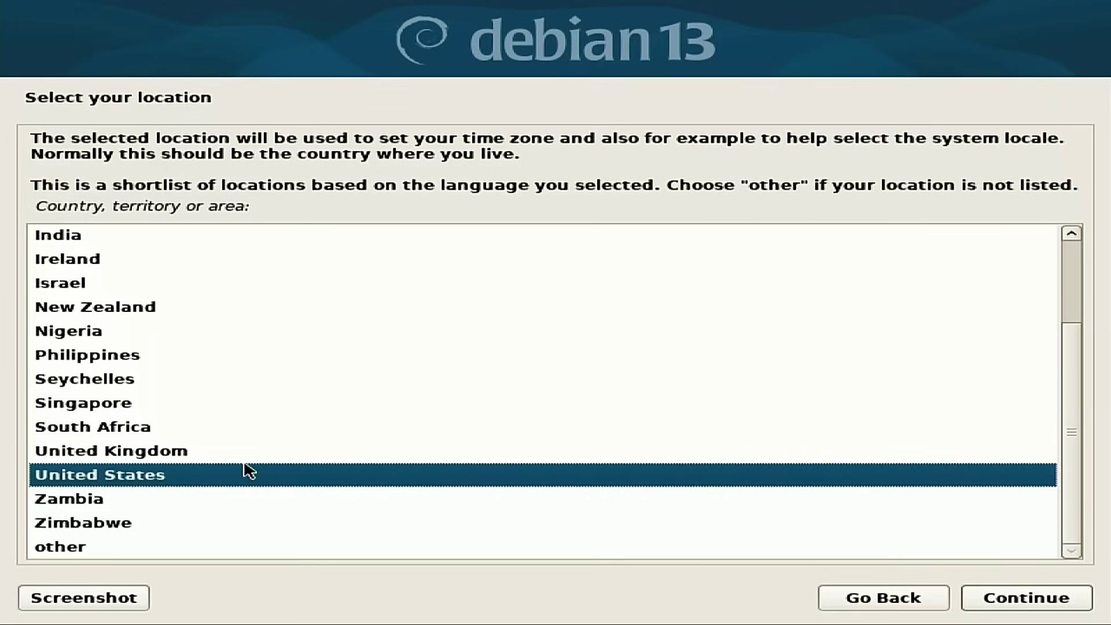
{"action": "left_click", "coordinate": [1035, 597]}
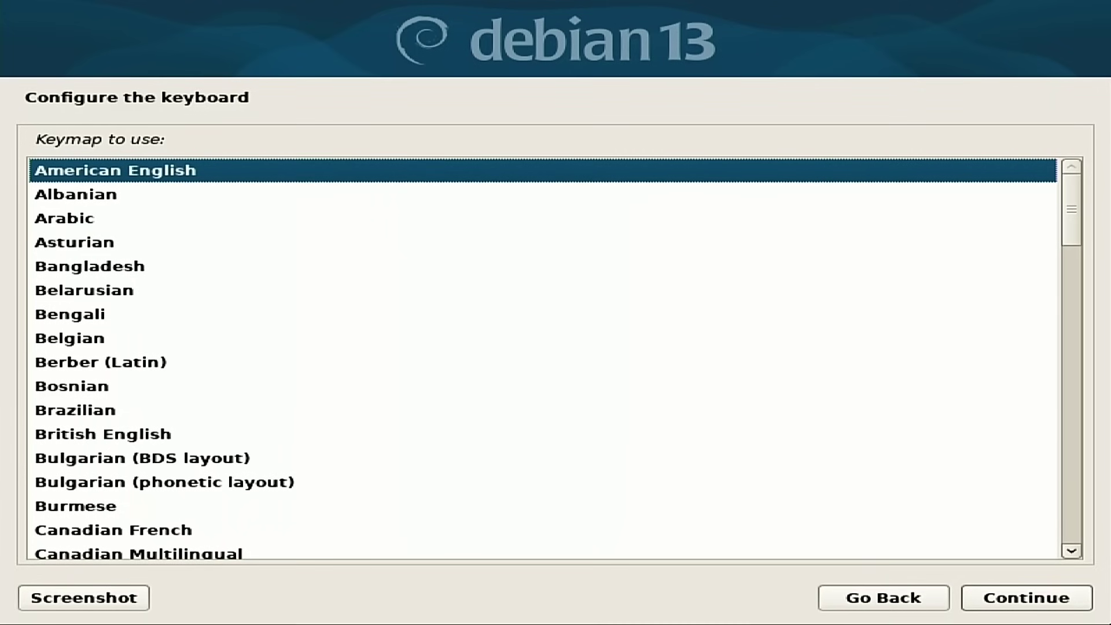
{"action": "left_click", "coordinate": [1032, 593]}
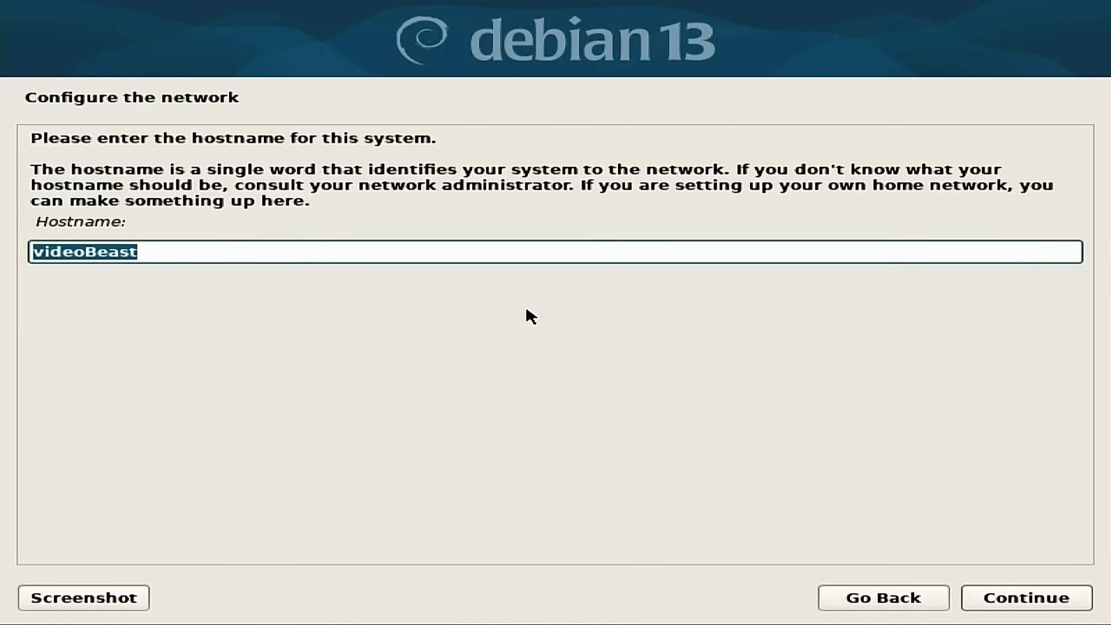
{"action": "left_click", "coordinate": [1035, 596]}
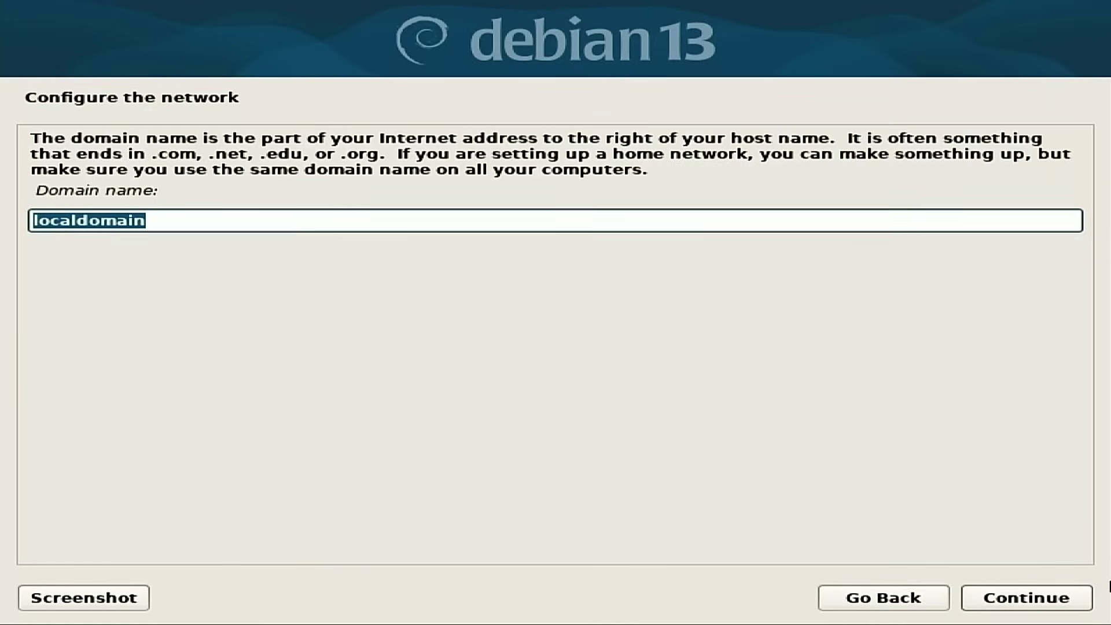
{"action": "left_click", "coordinate": [1067, 603]}
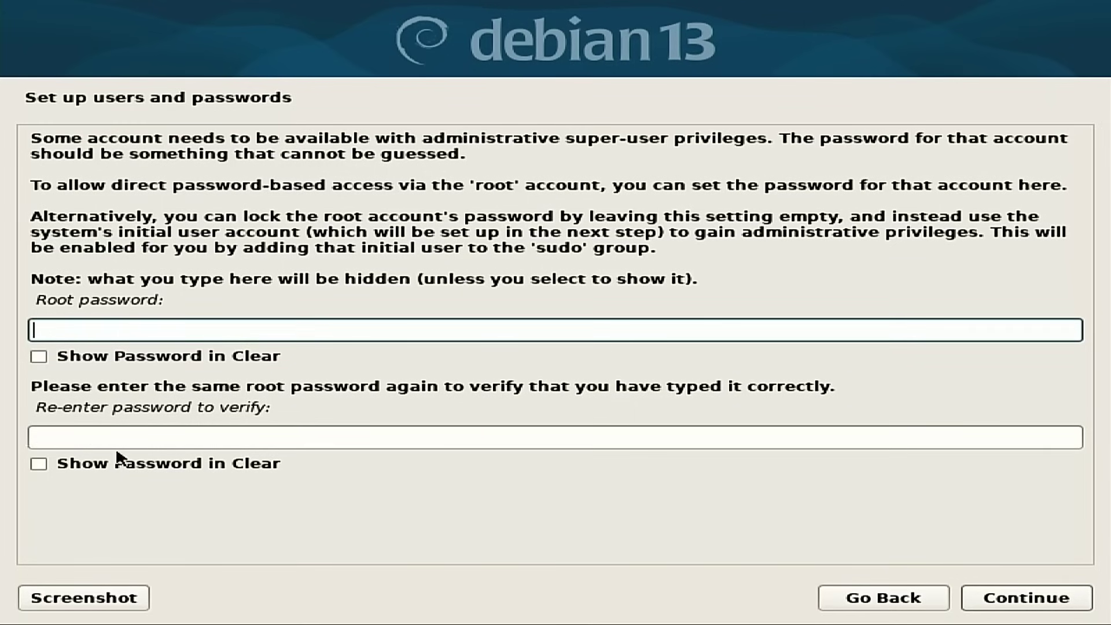
Leave both root password fields empty and move on.
{"action": "left_click", "coordinate": [1050, 599]}
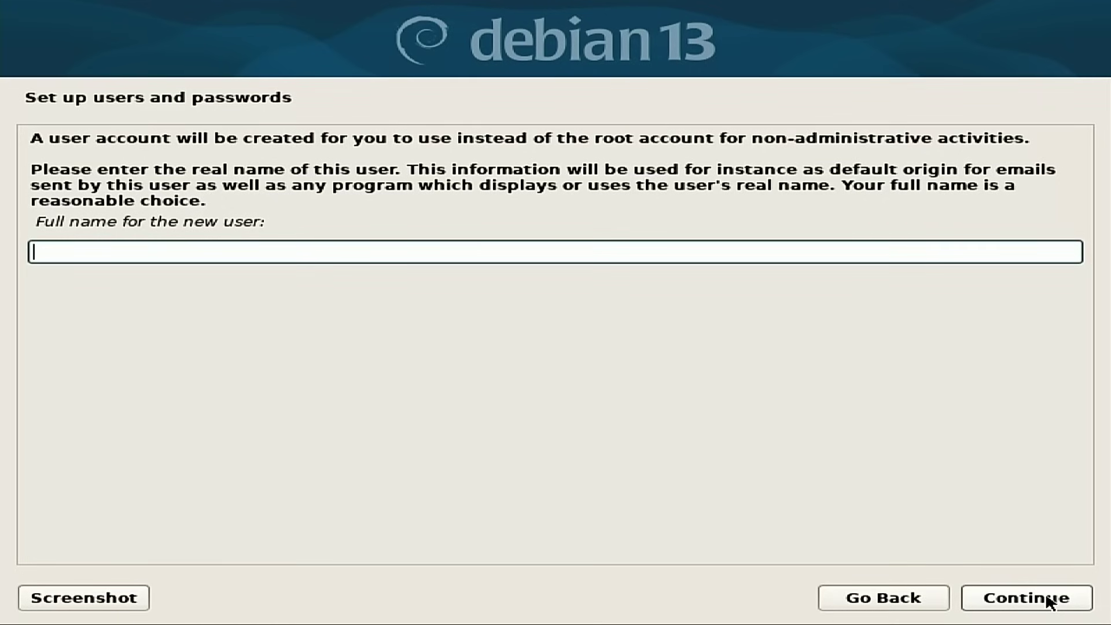
Enter the new user's full name and the username 'debian'.
{"action": "type", "text": "Switched"}
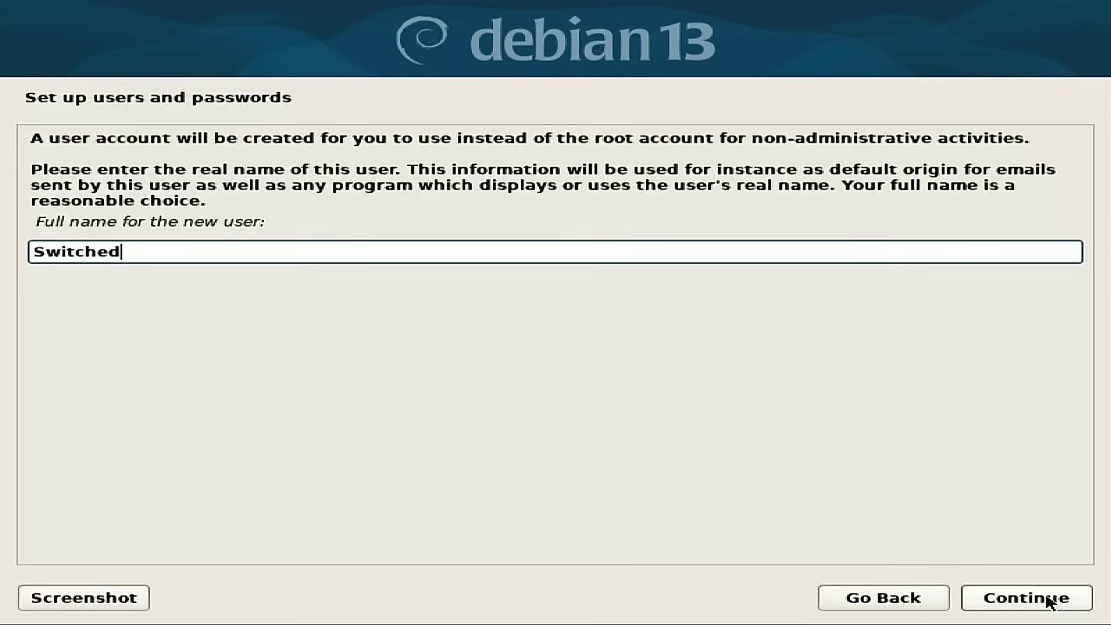
{"action": "type", "text": "ToLinux"}
{"action": "left_click", "coordinate": [1023, 602]}
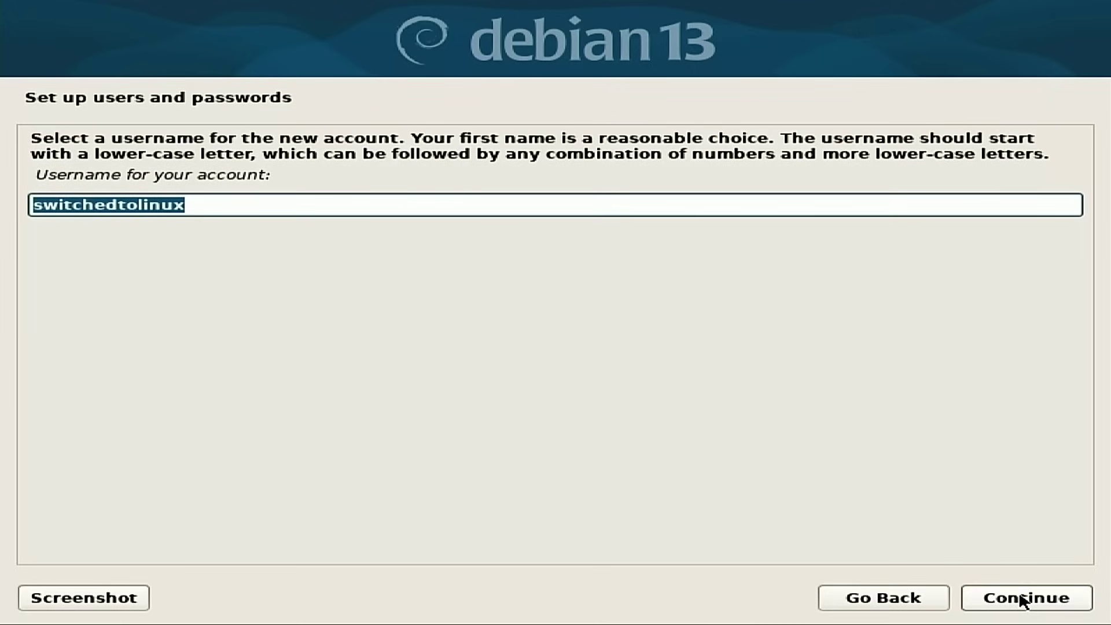
{"action": "type", "text": "debian"}
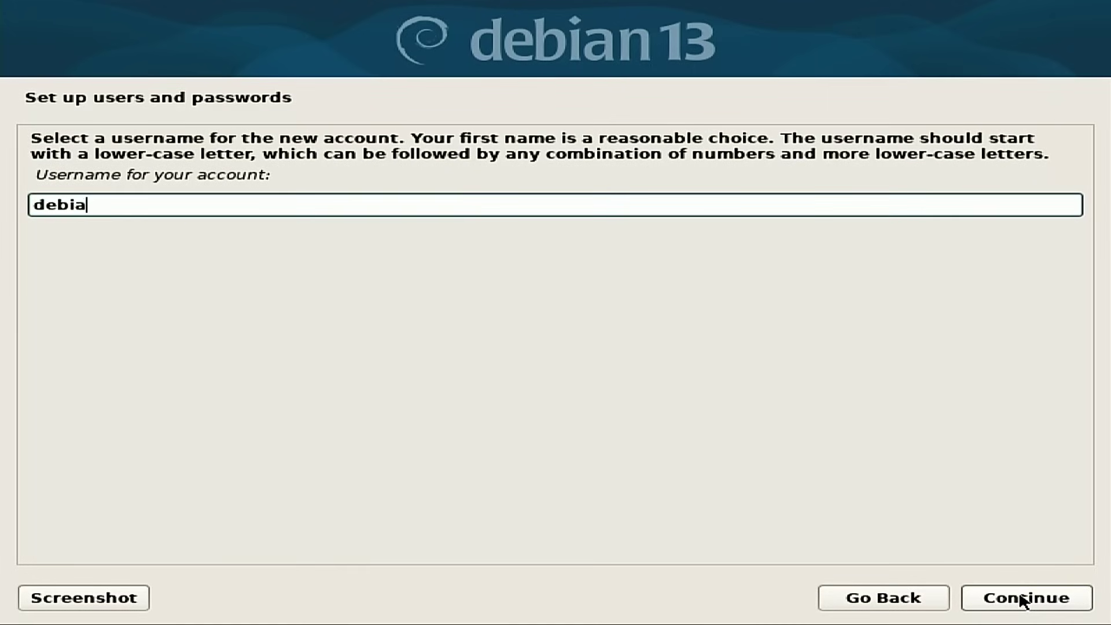
{"action": "left_click", "coordinate": [1016, 600]}
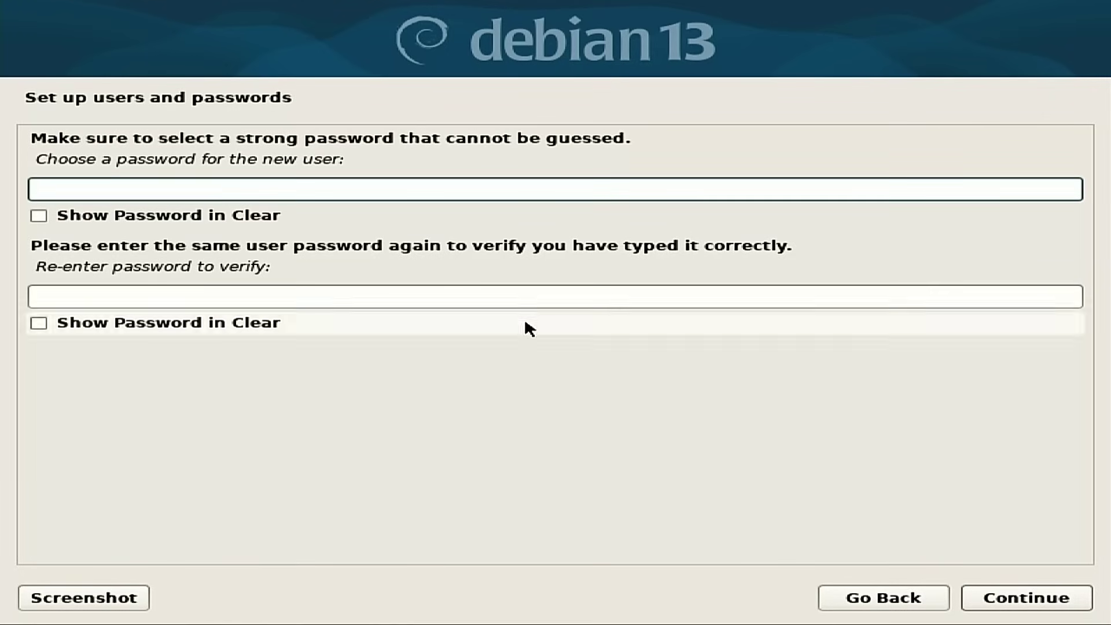
Set and re-enter the new user's password to confirm it.
{"action": "type", "text": "*******"}
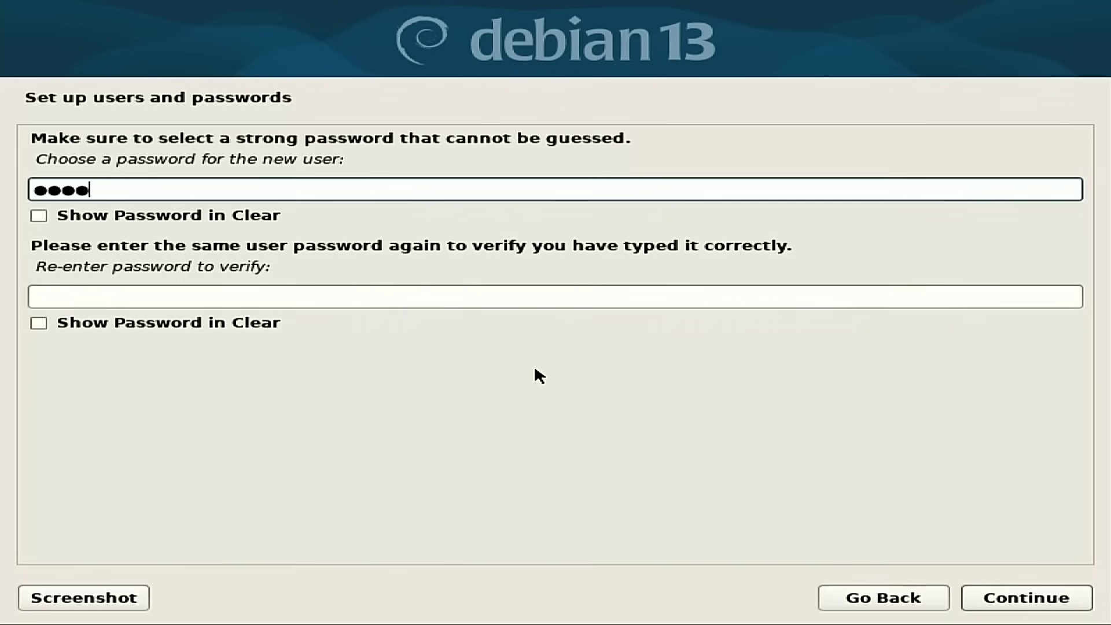
{"action": "type", "text": "**"}
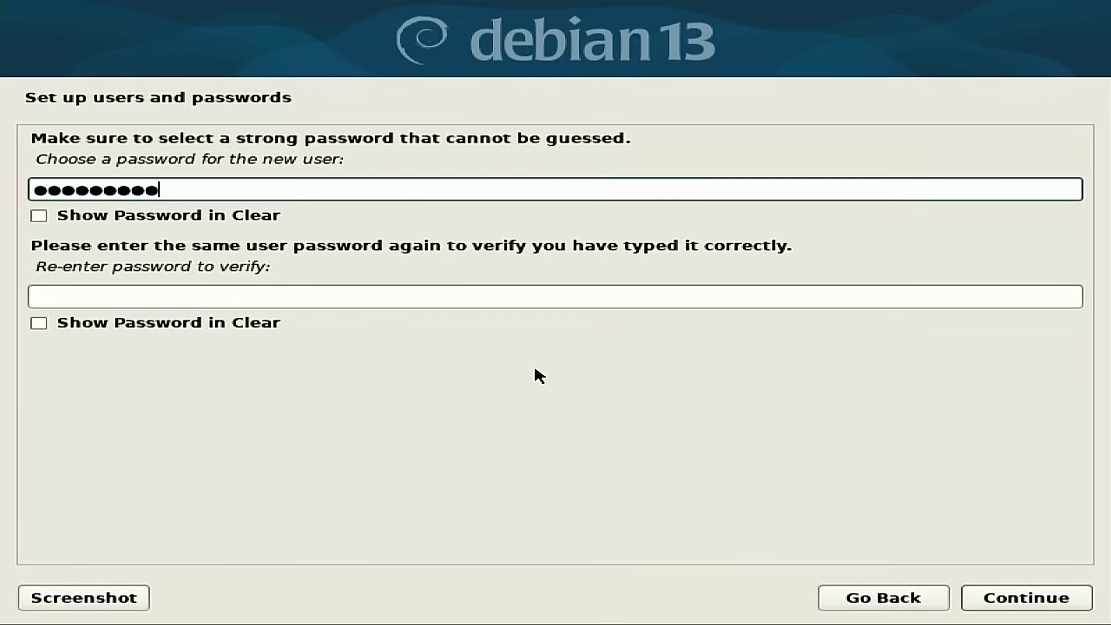
{"action": "left_click", "coordinate": [369, 298]}
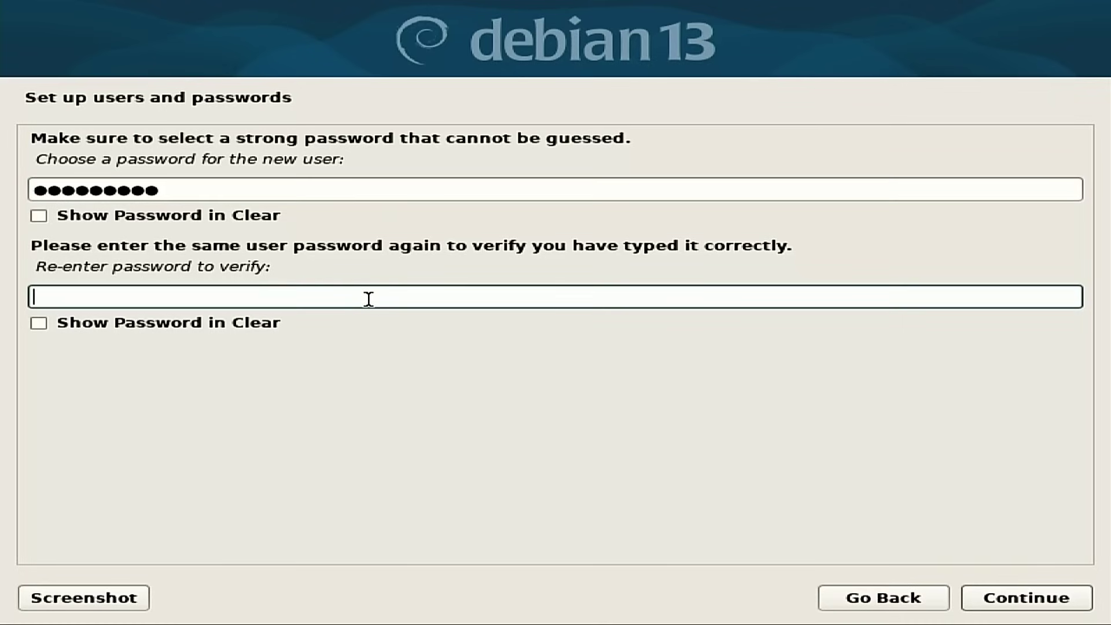
{"action": "type", "text": "**********"}
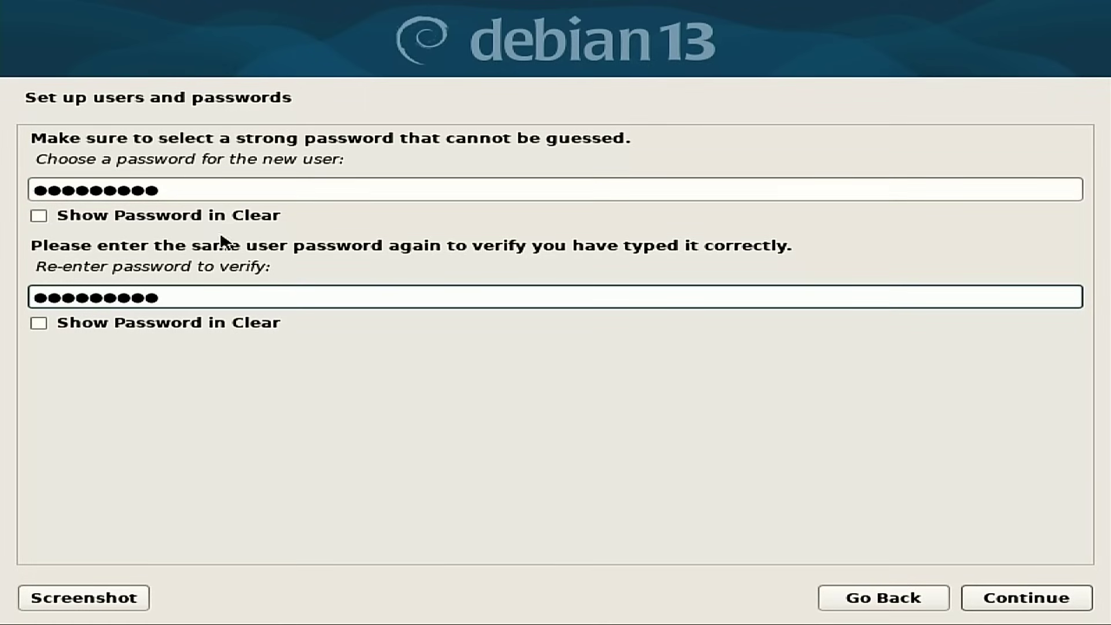
{"action": "left_click", "coordinate": [1024, 597]}
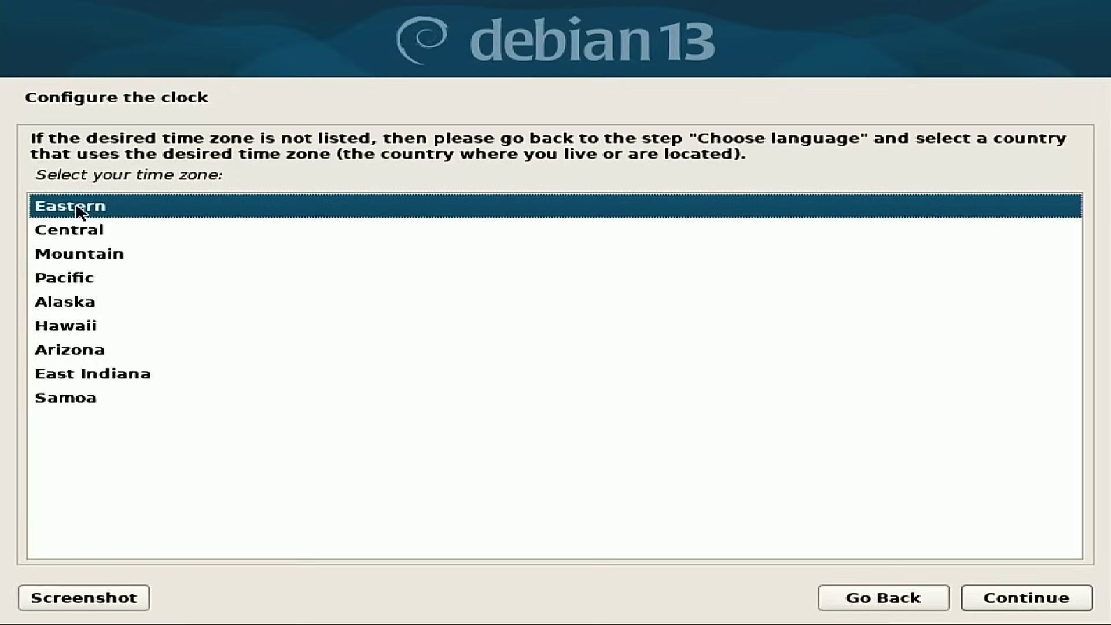
Keep the Eastern time zone and choose guided whole-disk partitioning with LVM (unencrypted).
{"action": "left_click", "coordinate": [1009, 601]}
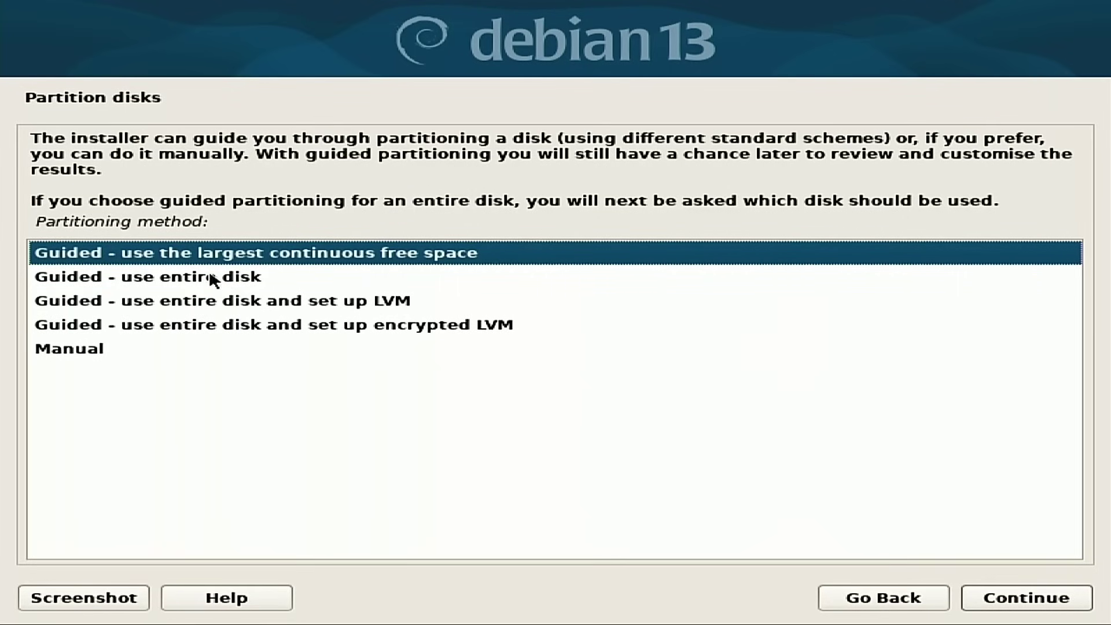
{"action": "left_click", "coordinate": [357, 327]}
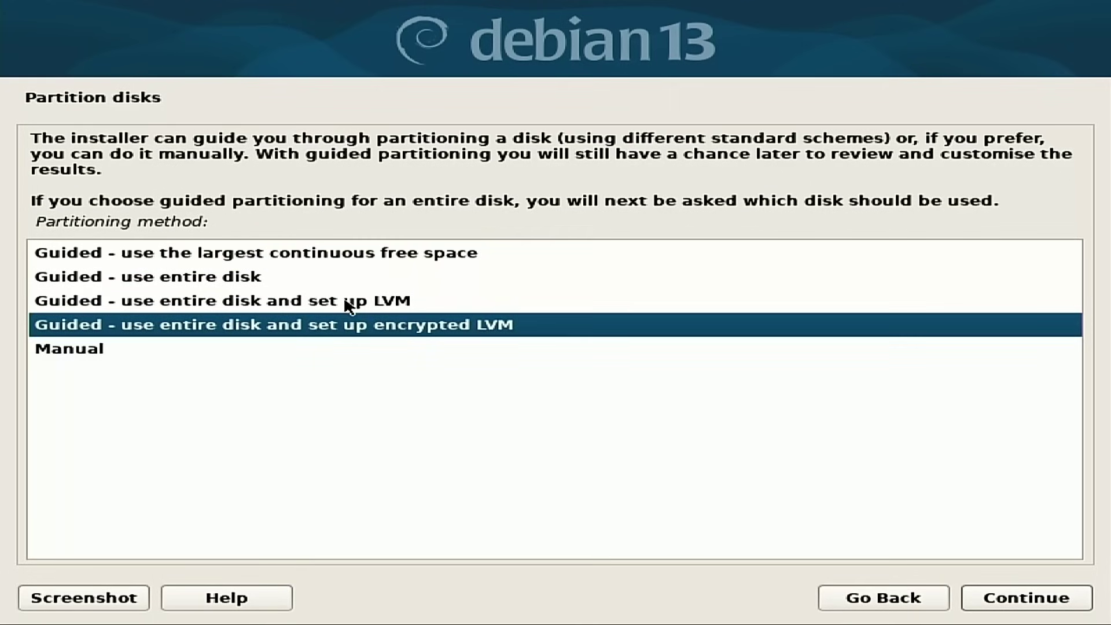
{"action": "left_click", "coordinate": [347, 305]}
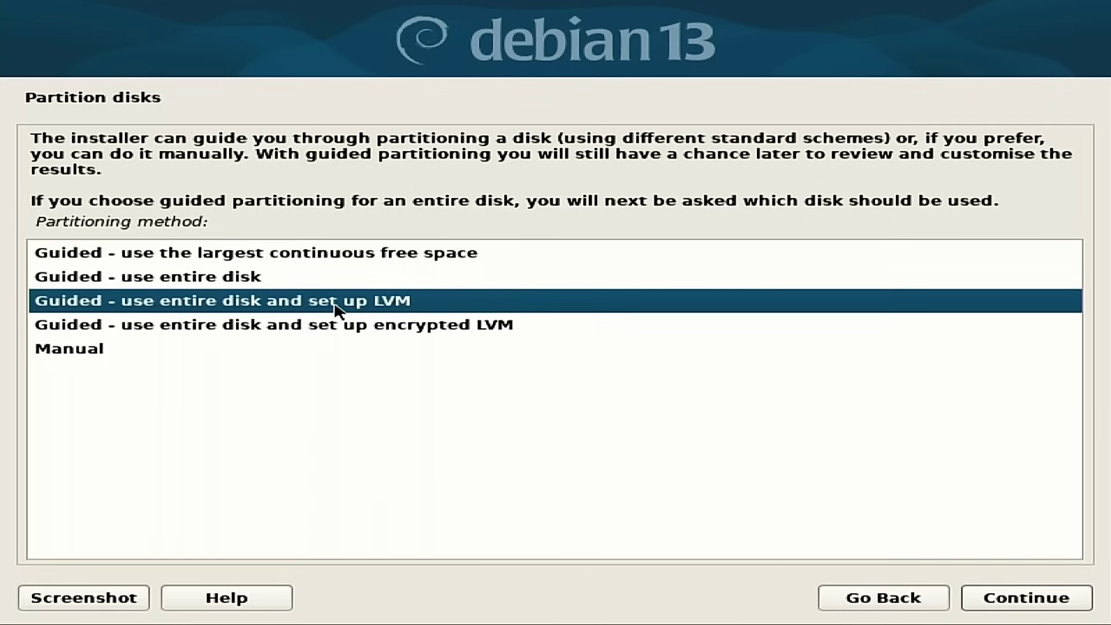
{"action": "left_click", "coordinate": [1024, 602]}
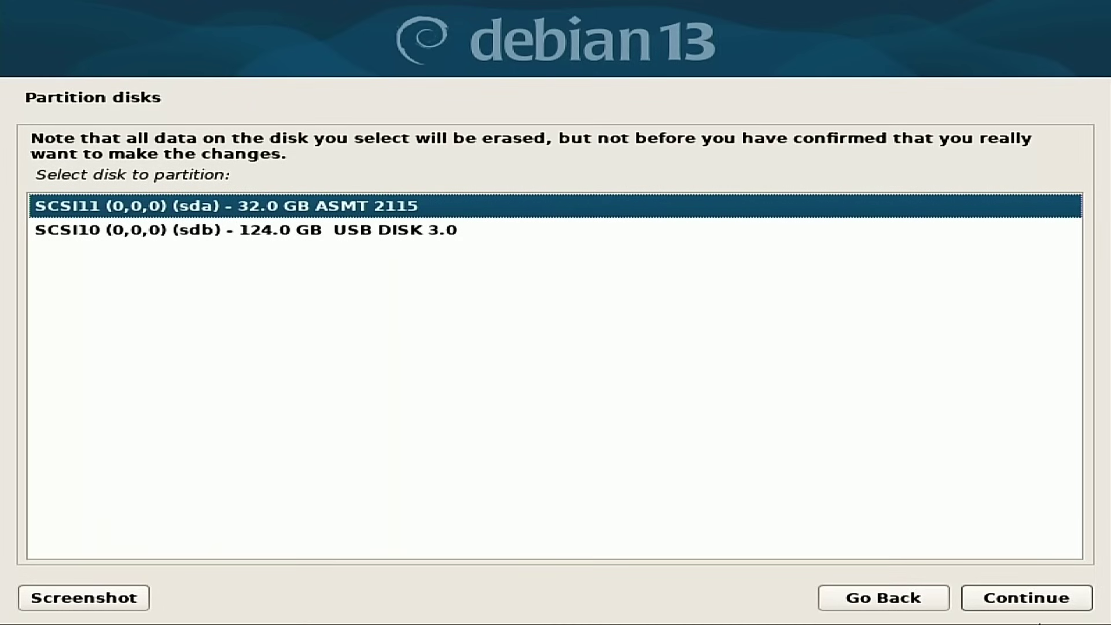
Pick the 32.0 GB sda disk and the all-files-in-one-partition scheme.
{"action": "left_click", "coordinate": [1018, 605]}
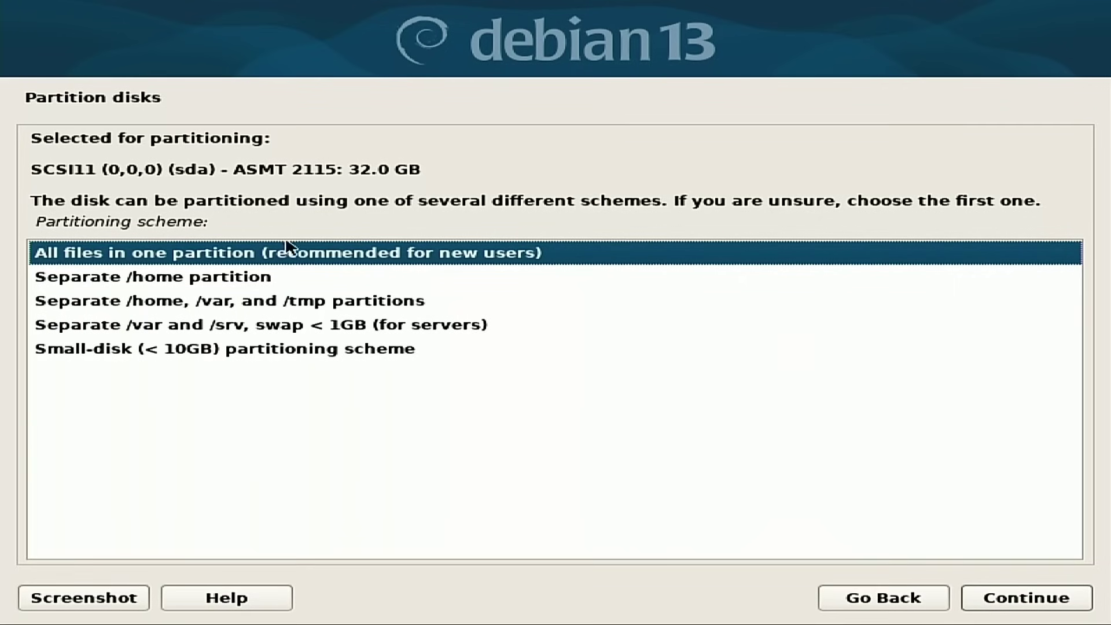
{"action": "left_click", "coordinate": [1047, 600]}
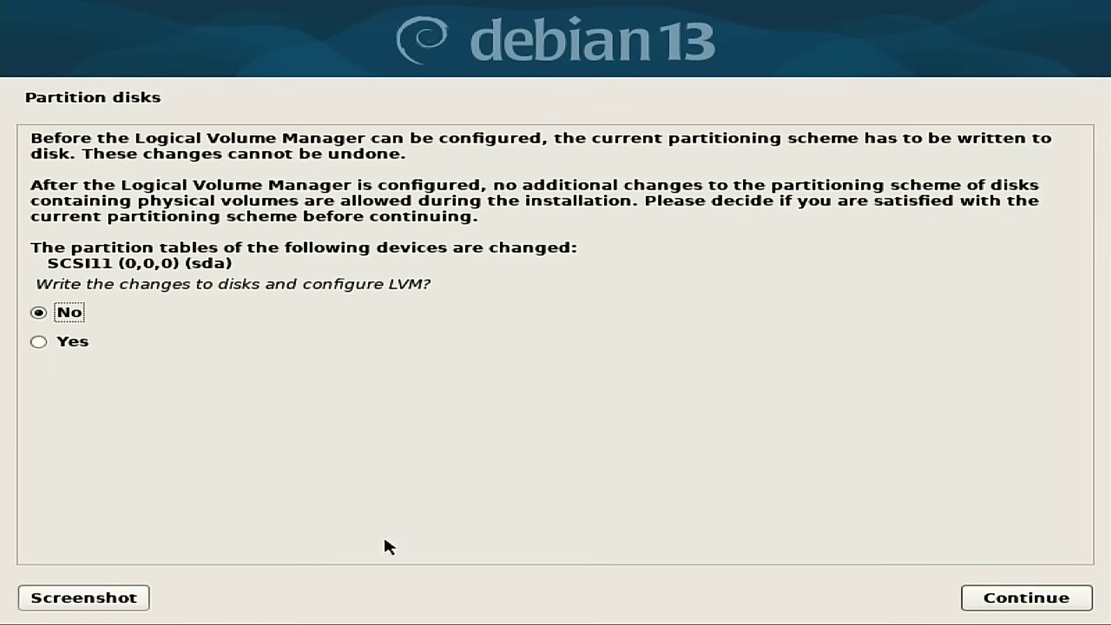
Agree to configure LVM, use the full 29.9 GB, and confirm writing changes to disk.
{"action": "left_click", "coordinate": [31, 342]}
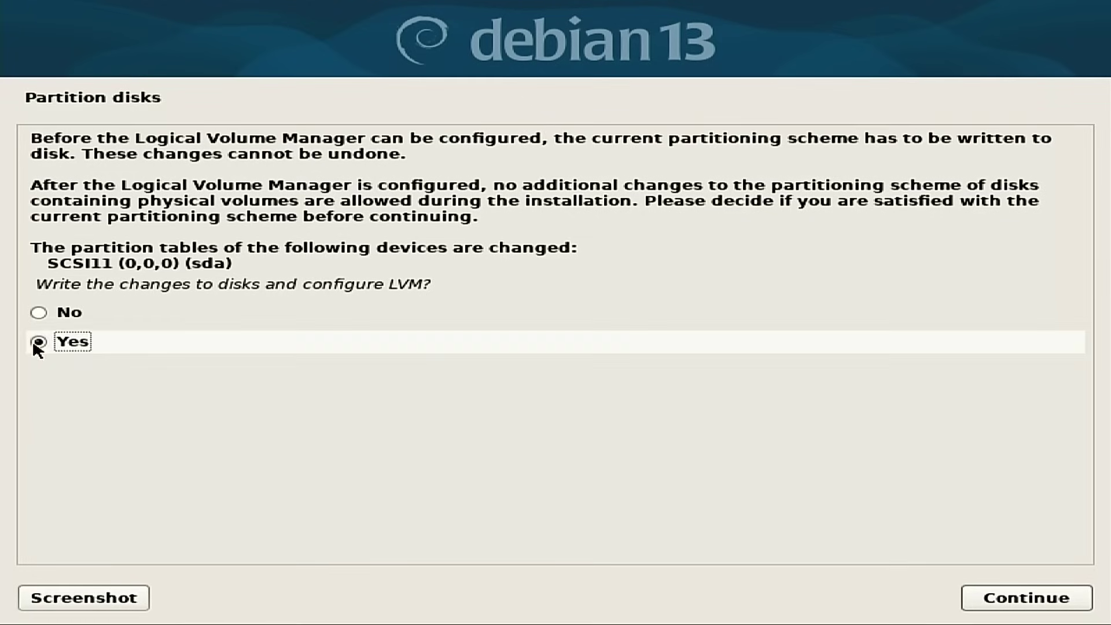
{"action": "left_click", "coordinate": [1035, 591]}
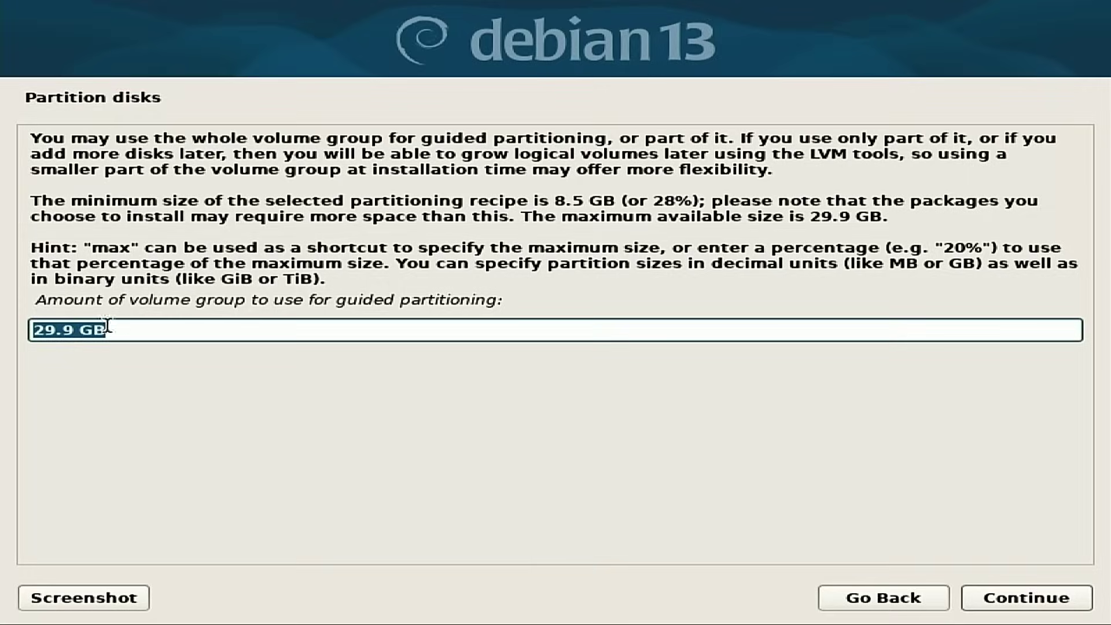
{"action": "left_click", "coordinate": [1054, 594]}
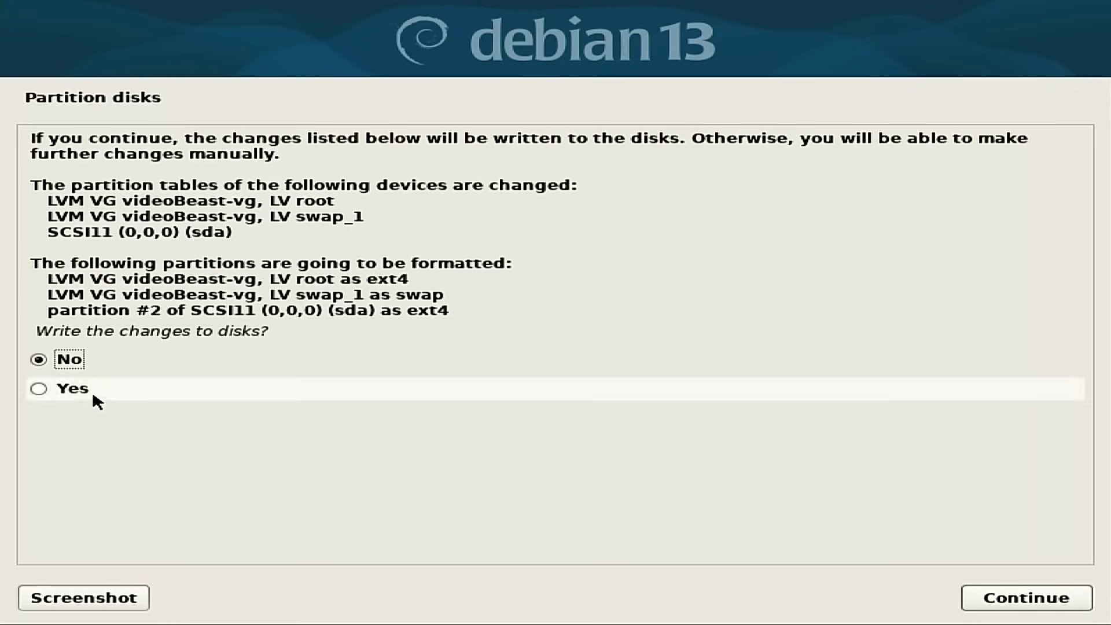
{"action": "left_click", "coordinate": [47, 386]}
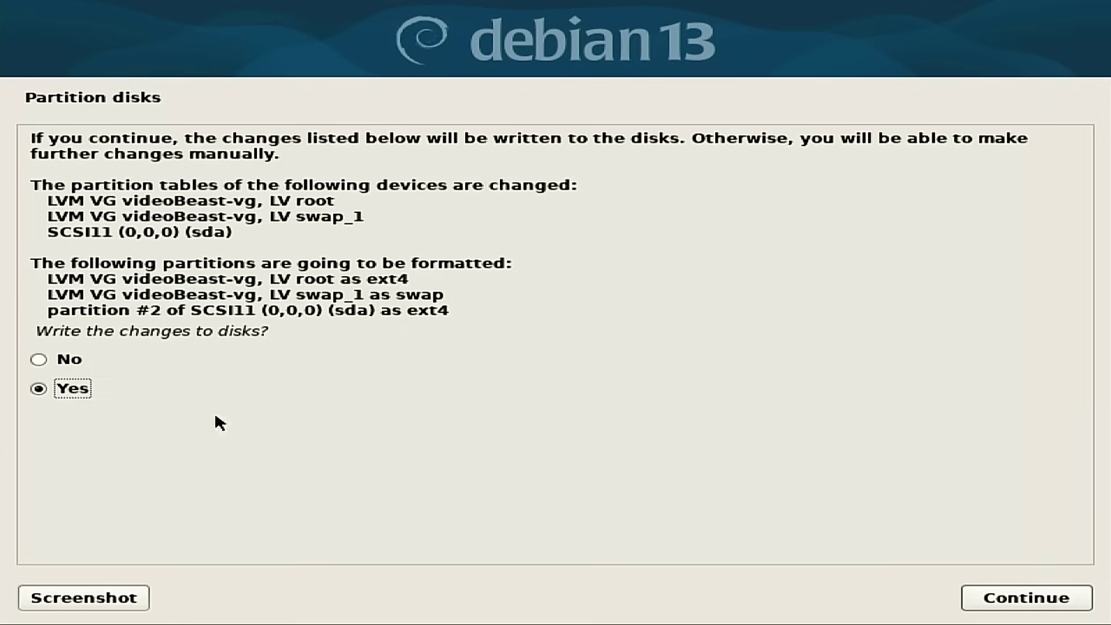
{"action": "left_click", "coordinate": [1040, 606]}
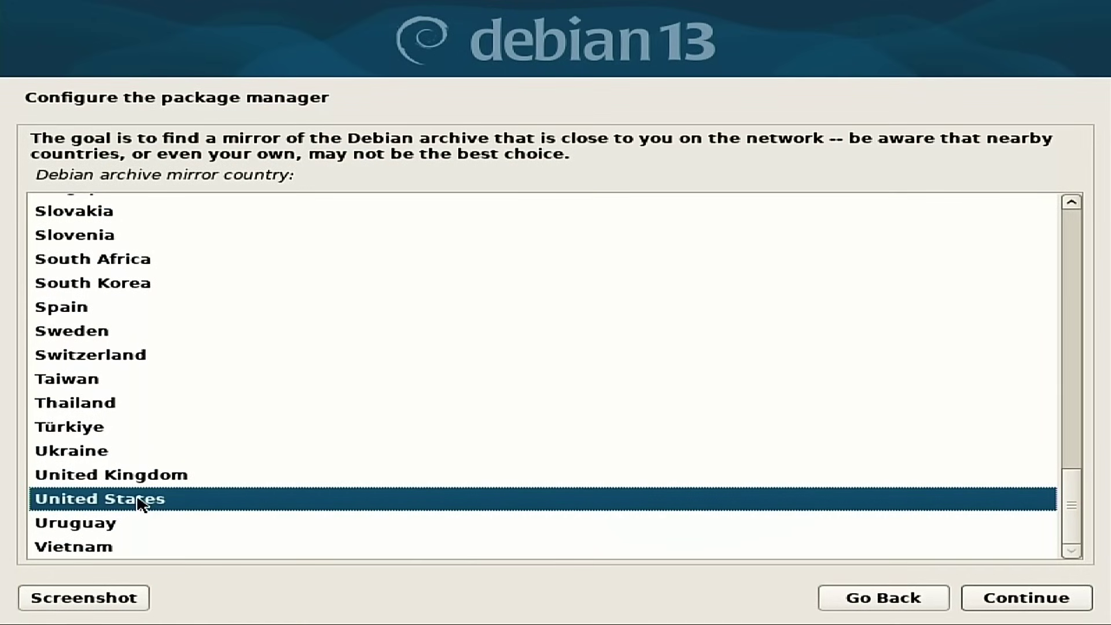
Use the United States mirror deb.debian.org with no HTTP proxy.
{"action": "left_click", "coordinate": [1056, 605]}
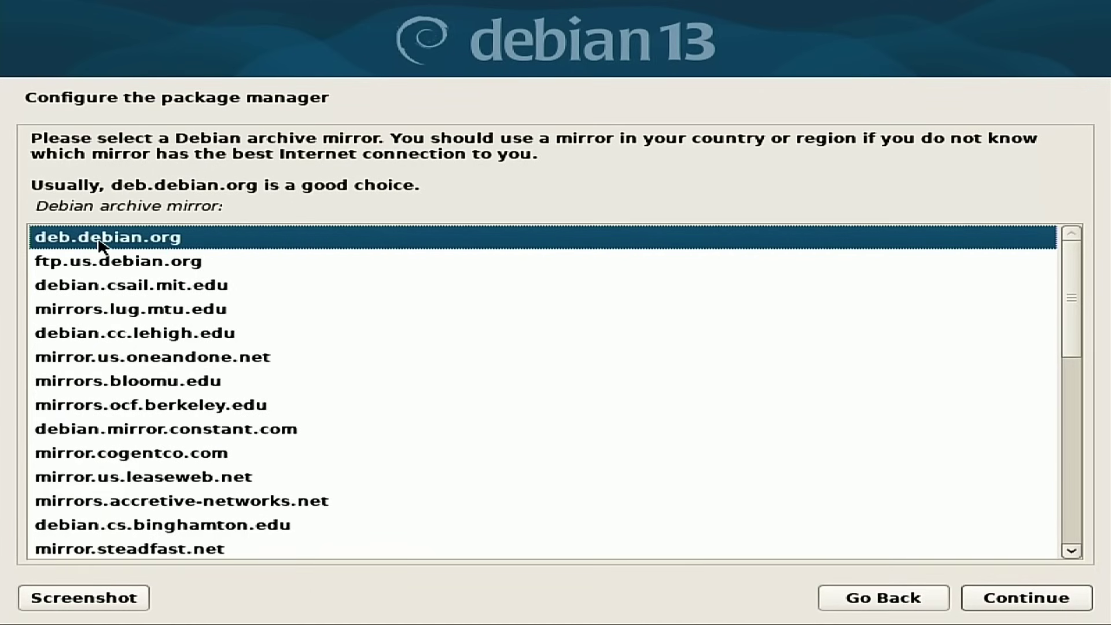
{"action": "scroll", "coordinate": [491, 439], "scroll_direction": "down", "scroll_amount": 7}
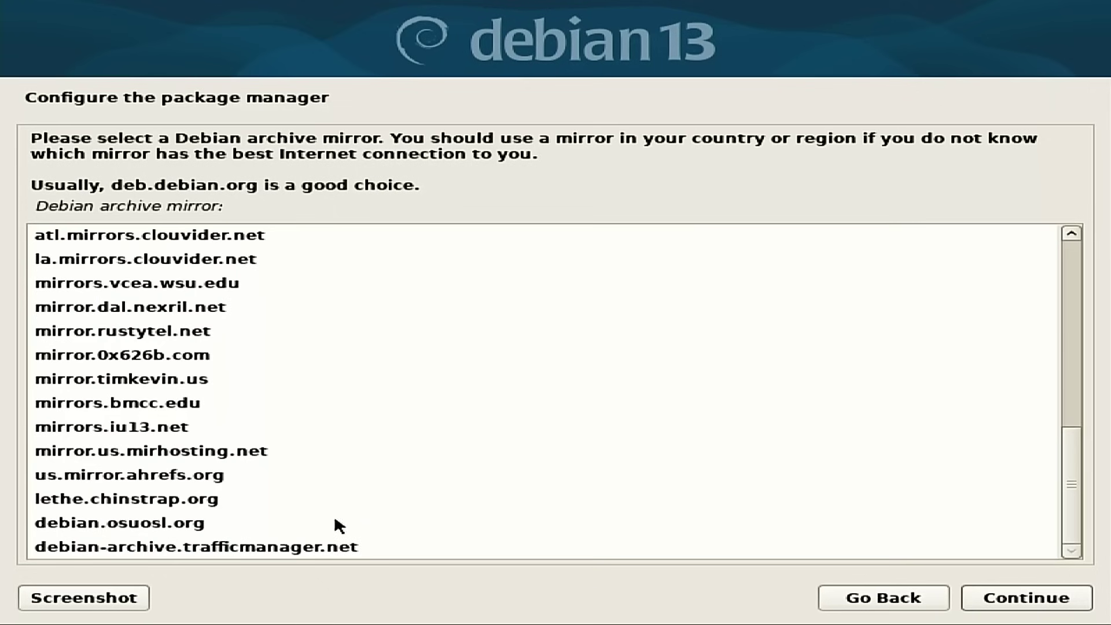
{"action": "scroll", "coordinate": [380, 538], "scroll_direction": "up", "scroll_amount": 8}
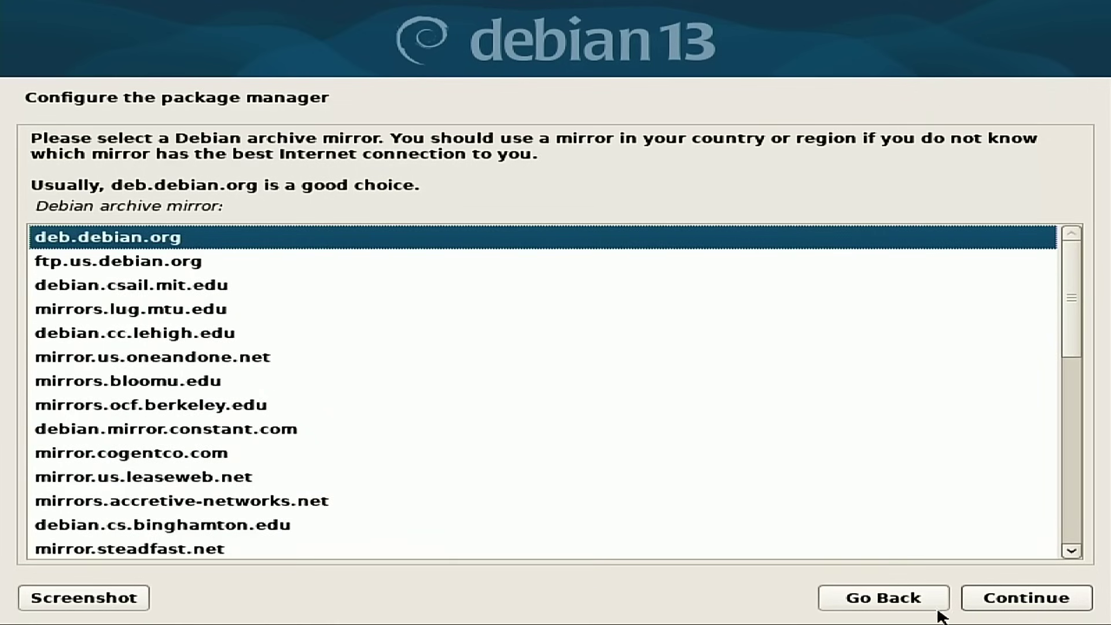
{"action": "left_click", "coordinate": [1032, 601]}
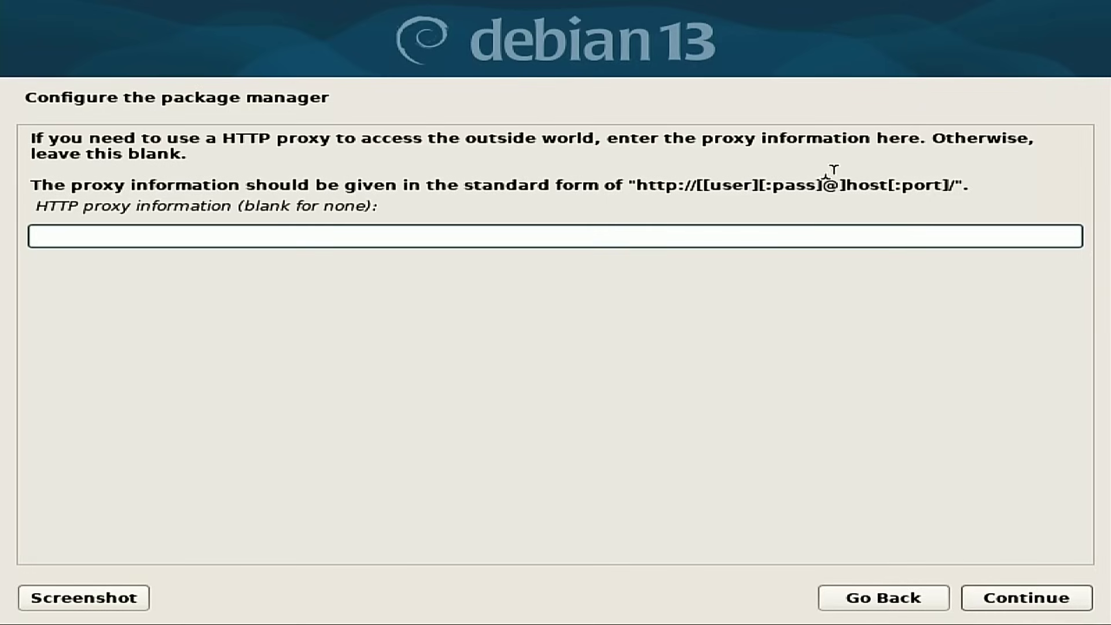
{"action": "left_click", "coordinate": [1053, 594]}
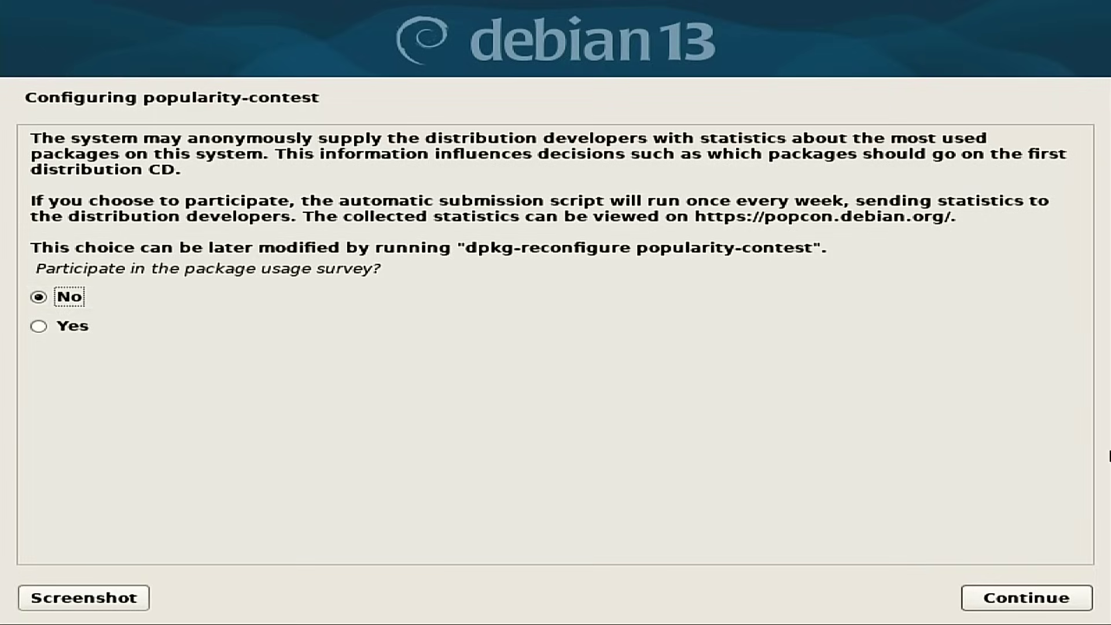
Answer No to the popularity-contest package survey.
{"action": "left_click", "coordinate": [1052, 599]}
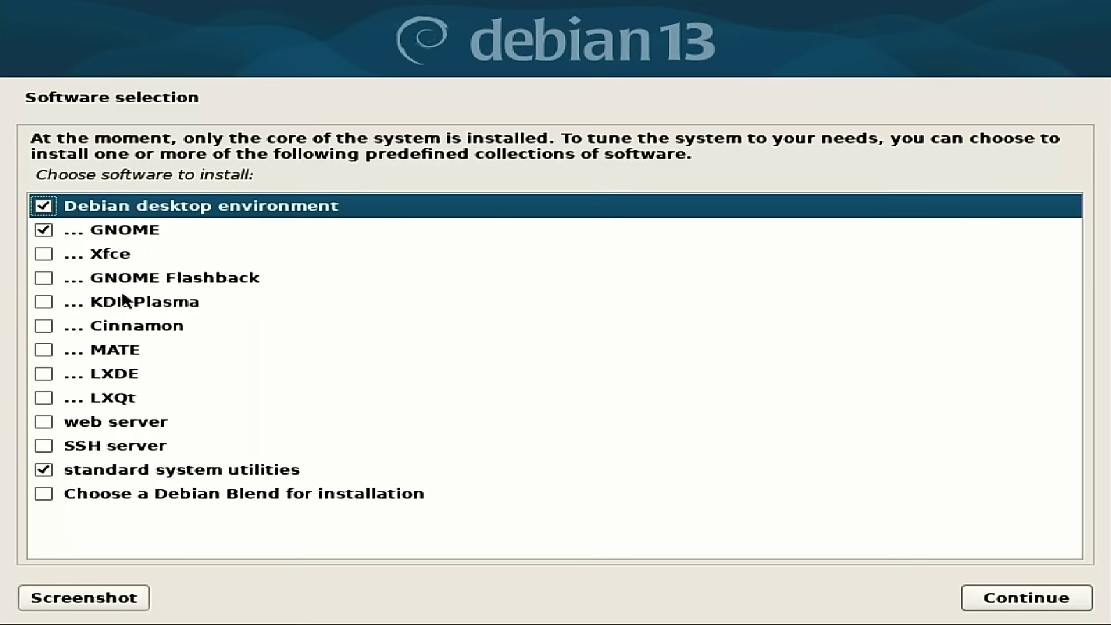
Swap GNOME for Cinnamon, leave Debian Blend unticked, and start the software installation.
{"action": "left_click", "coordinate": [43, 230]}
{"action": "left_click", "coordinate": [43, 326]}
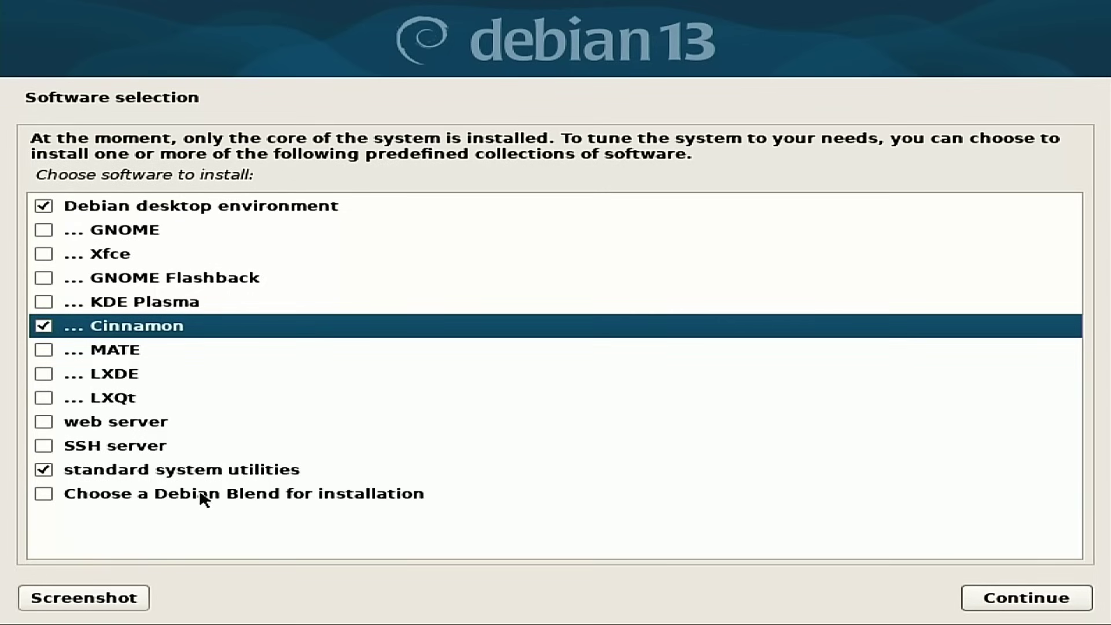
{"action": "left_click", "coordinate": [197, 493]}
{"action": "left_click", "coordinate": [41, 495]}
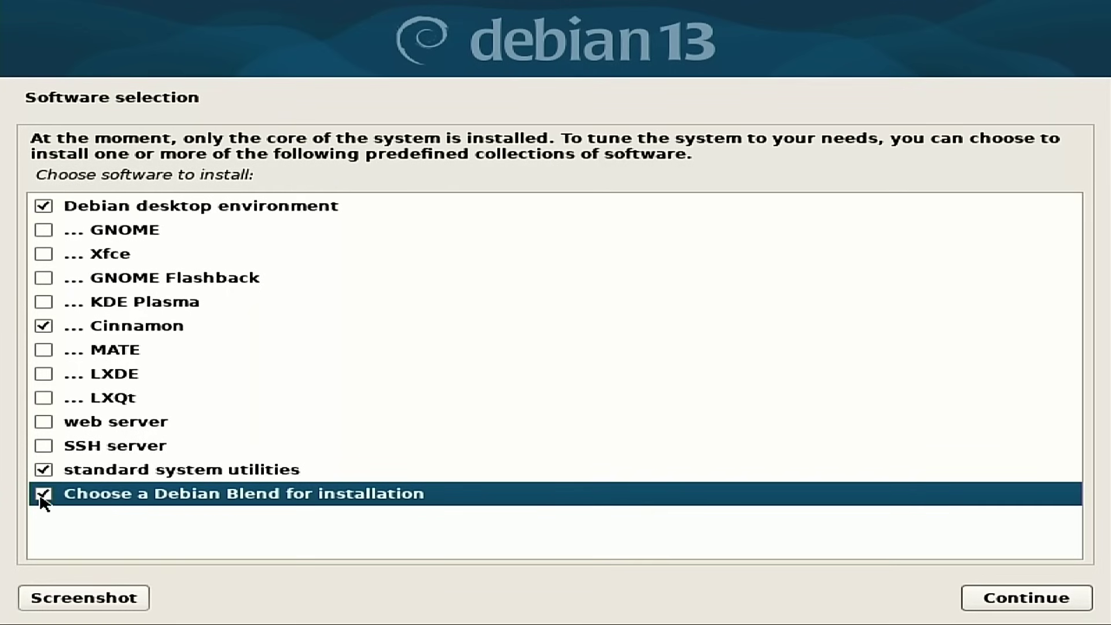
{"action": "left_click", "coordinate": [41, 494]}
{"action": "left_click", "coordinate": [1047, 607]}
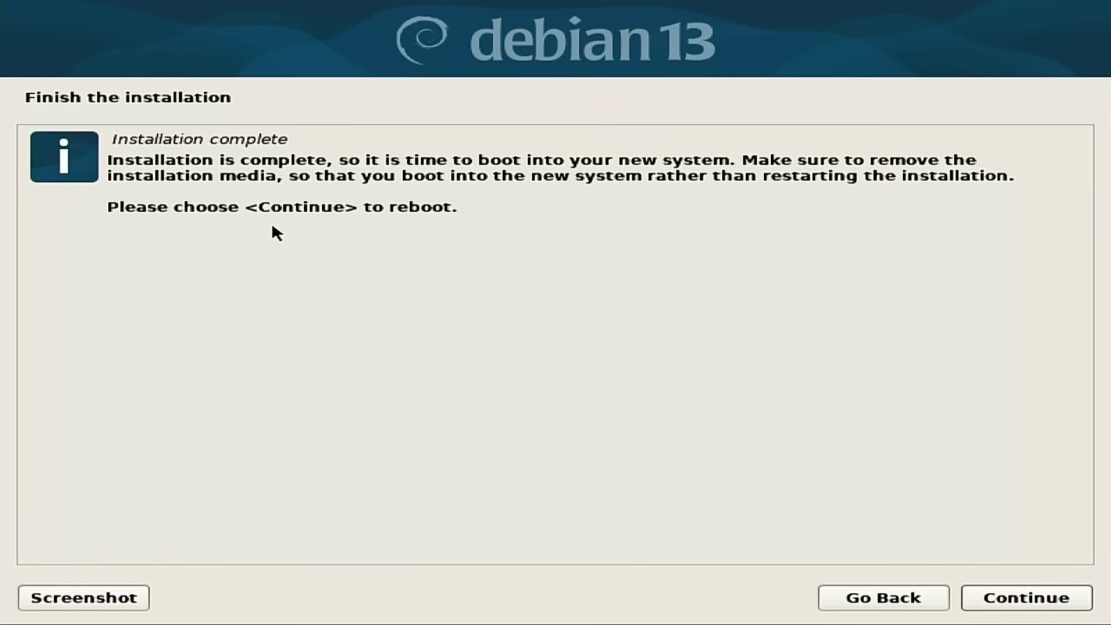
Reboot into the newly installed system and halt the GRUB boot countdown.
{"action": "left_click", "coordinate": [1048, 598]}
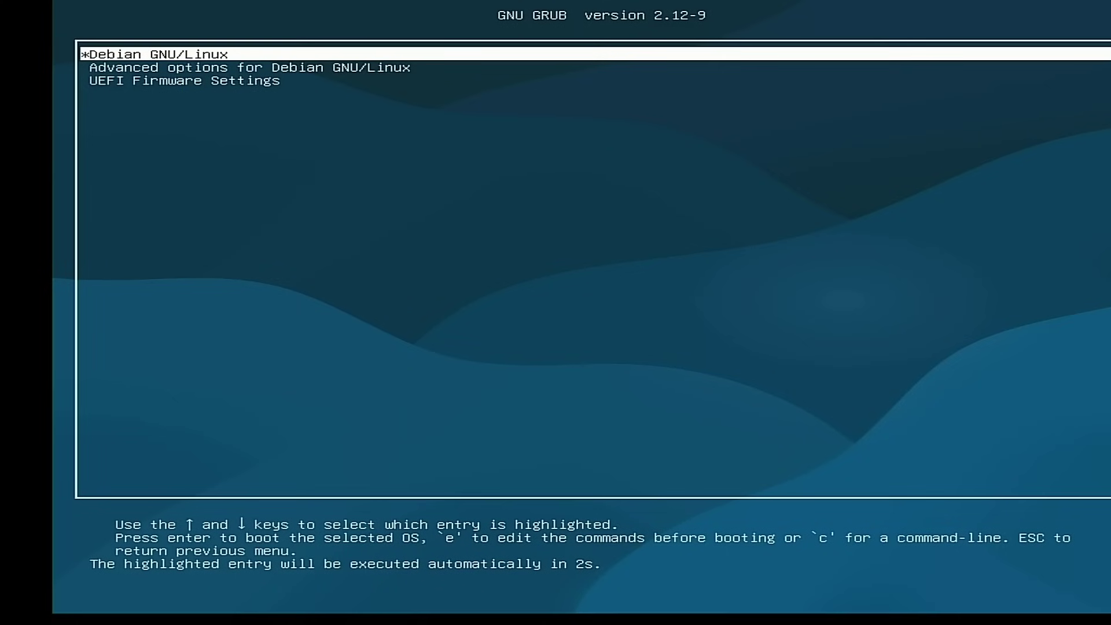
{"action": "key", "text": "Down"}
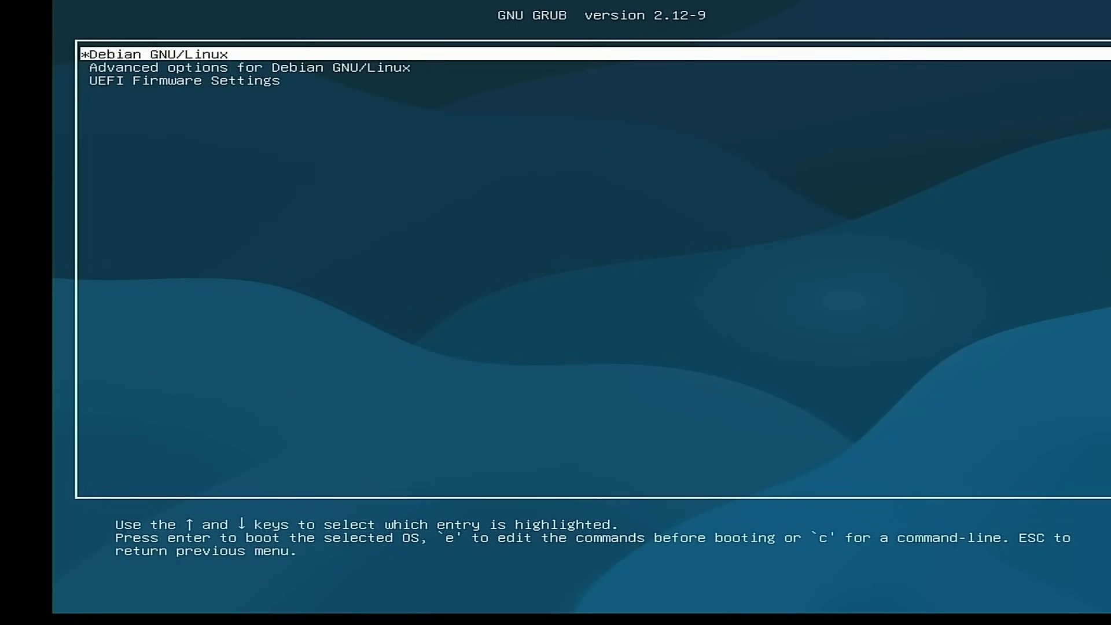
{"action": "key", "text": "Up"}
Browse the kernel entries under Advanced options, then boot the default Debian GNU/Linux entry.
{"action": "key", "text": "Down"}
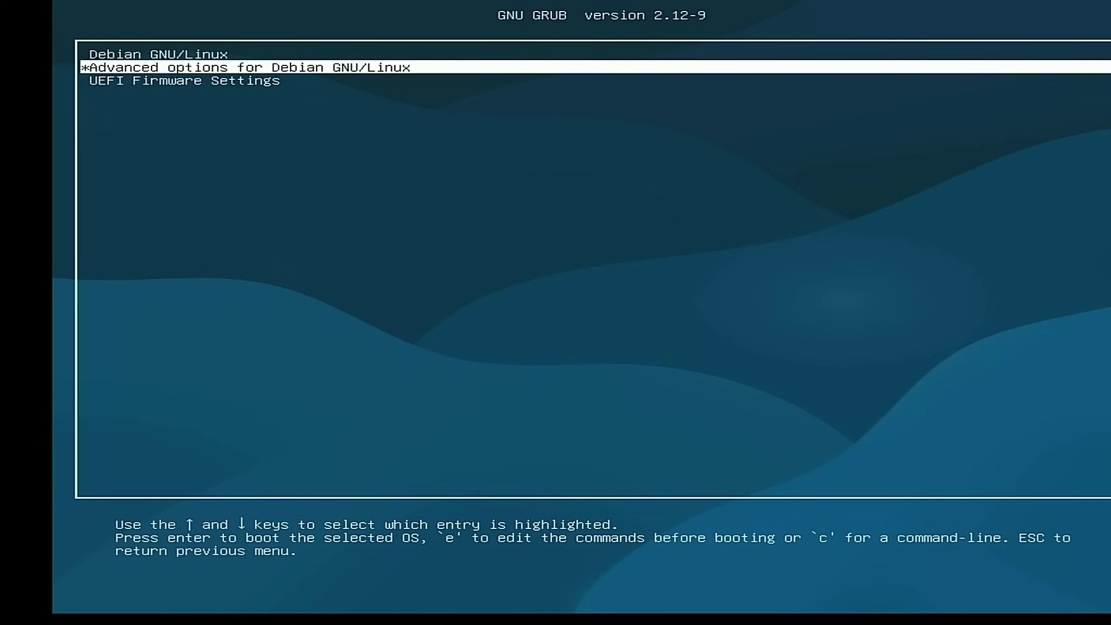
{"action": "key", "text": "Return"}
{"action": "key", "text": "Down"}
{"action": "key", "text": "Down"}
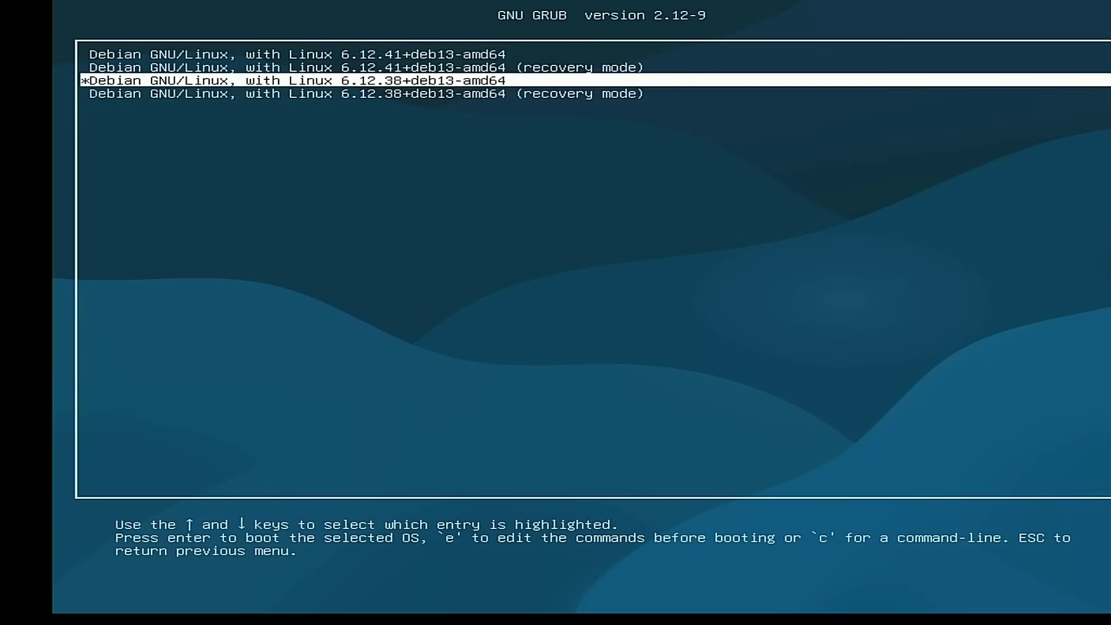
{"action": "key", "text": "Down"}
{"action": "key", "text": "Up"}
{"action": "key", "text": "Up"}
{"action": "key", "text": "Up"}
{"action": "key", "text": "Down"}
{"action": "key", "text": "Down"}
{"action": "key", "text": "Down"}
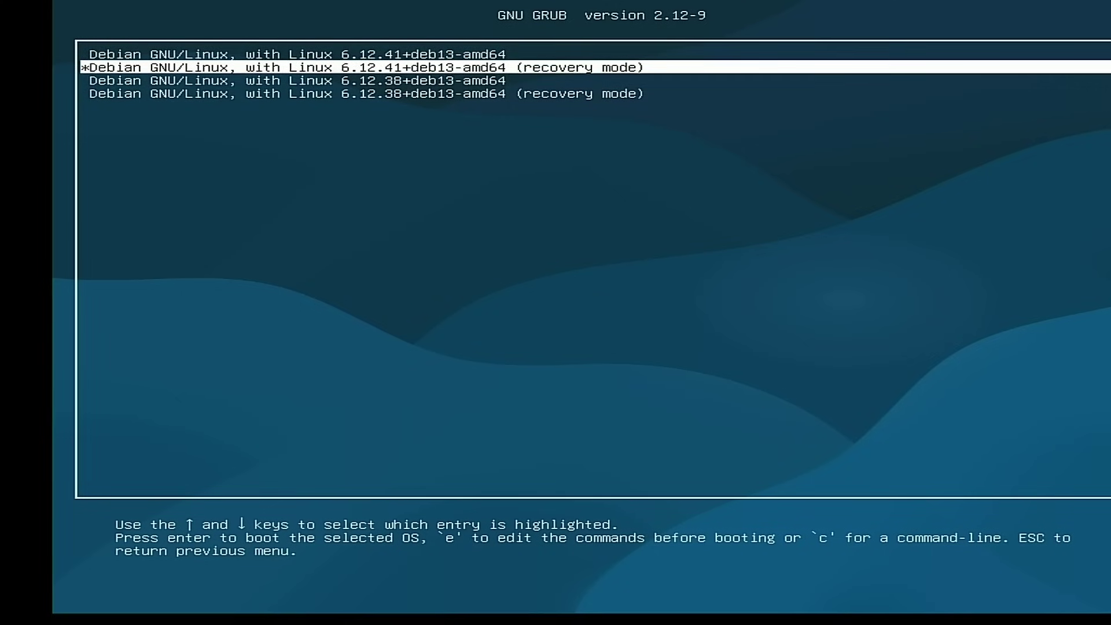
{"action": "key", "text": "Up"}
{"action": "key", "text": "Up"}
{"action": "key", "text": "Up"}
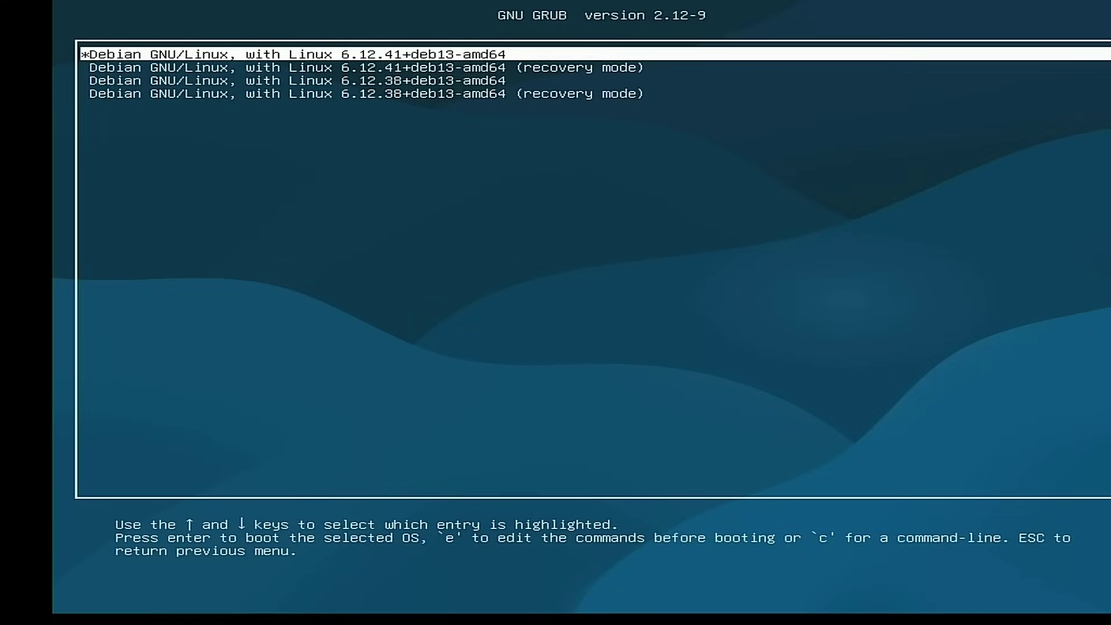
{"action": "key", "text": "Escape"}
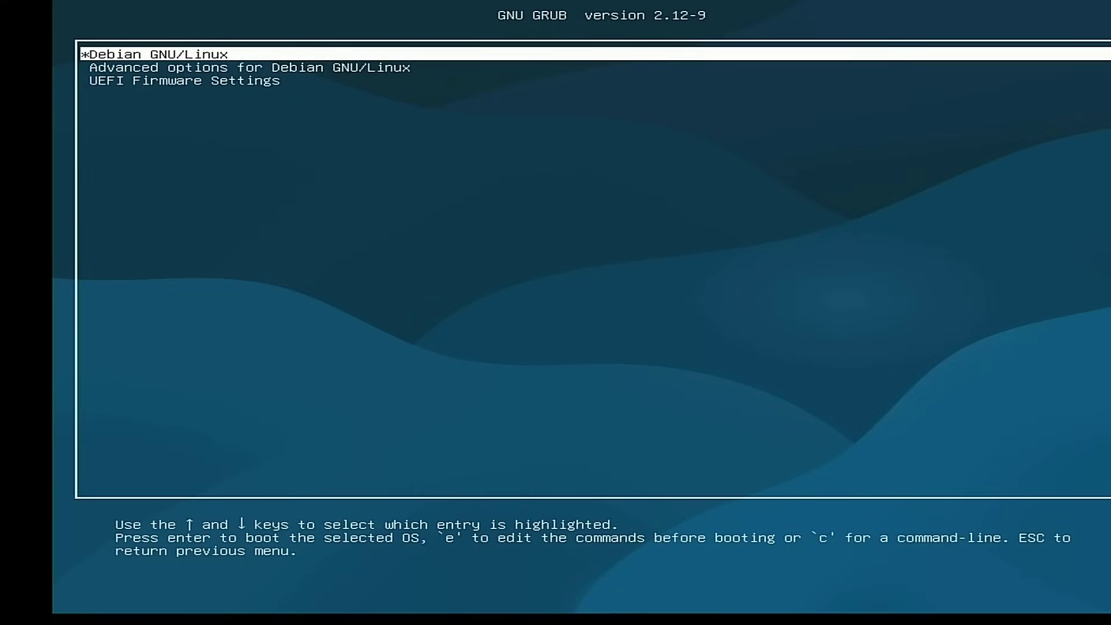
{"action": "key", "text": "Return"}
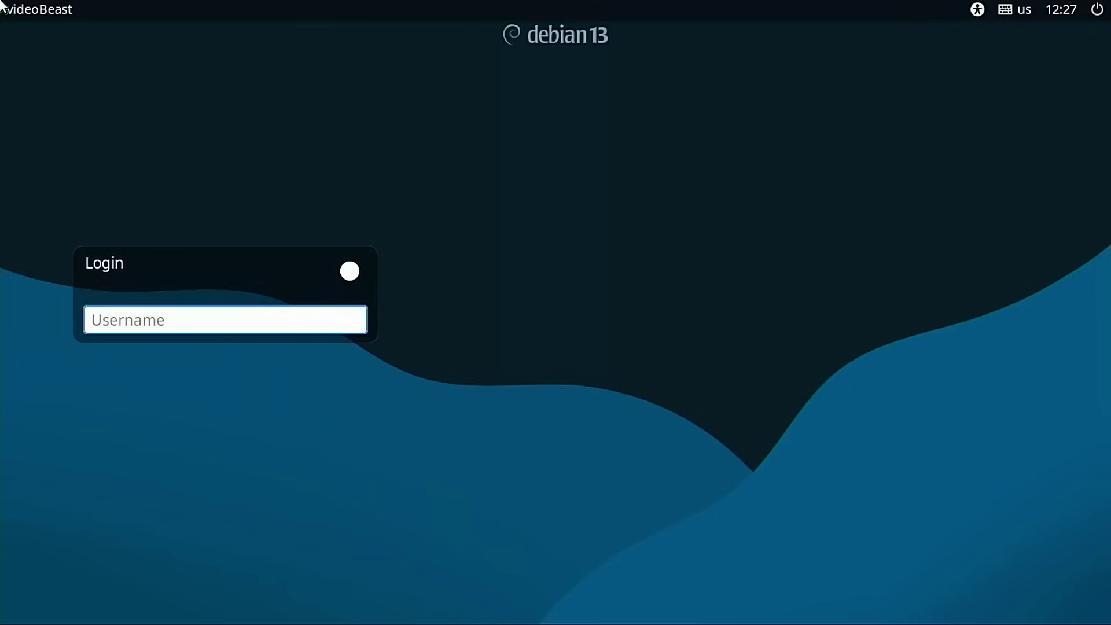
Select the Cinnamon session, then sign in with the account's username and password.
{"action": "left_click", "coordinate": [352, 274]}
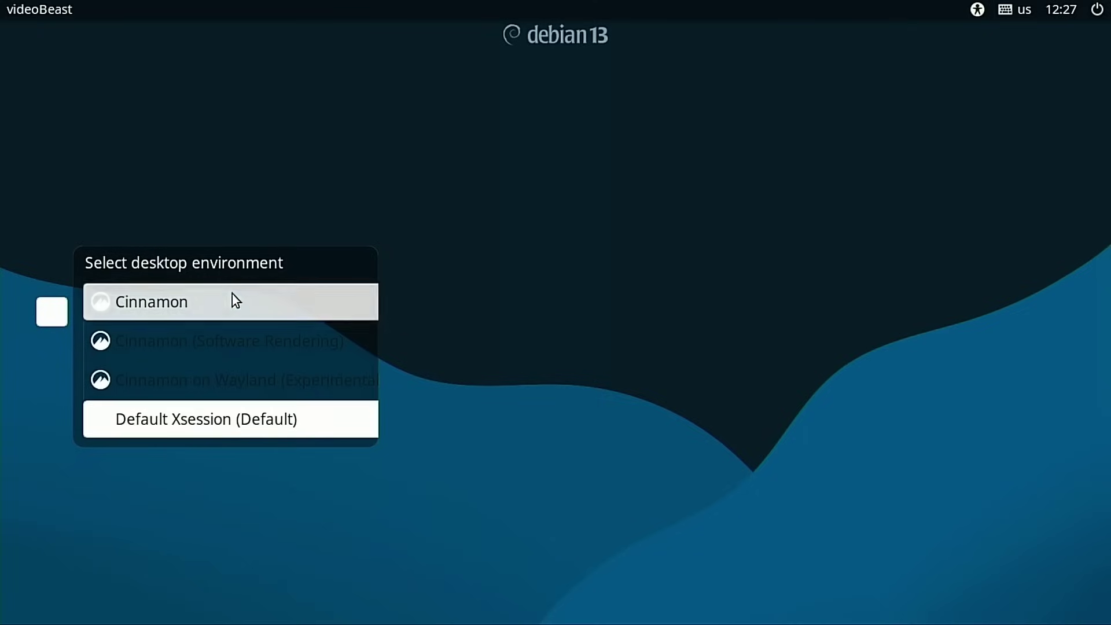
{"action": "left_click", "coordinate": [231, 298]}
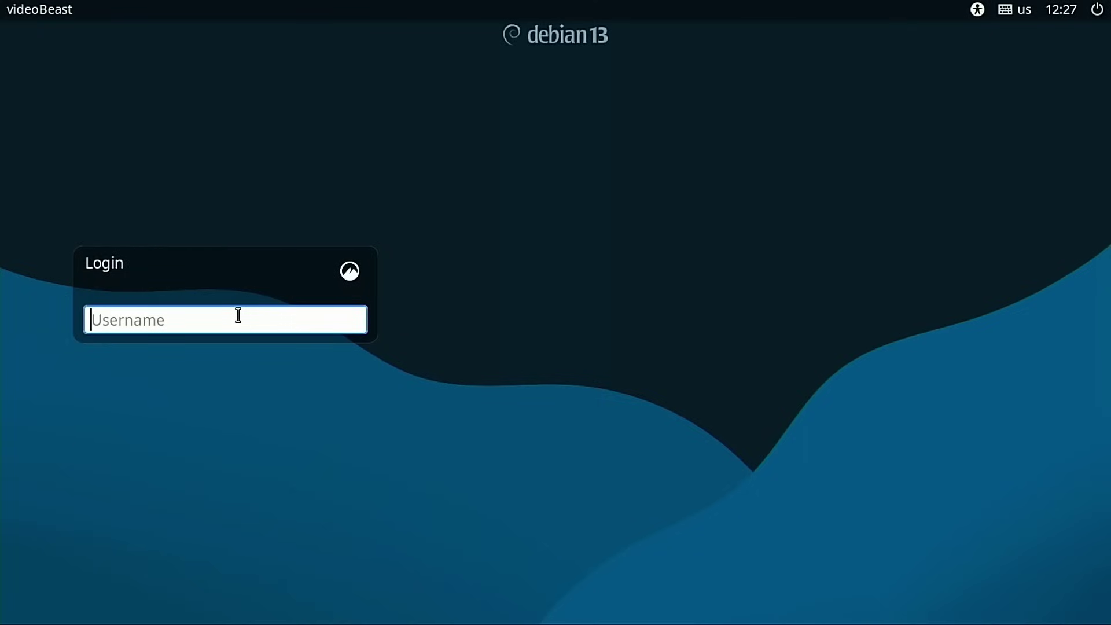
{"action": "type", "text": "debian"}
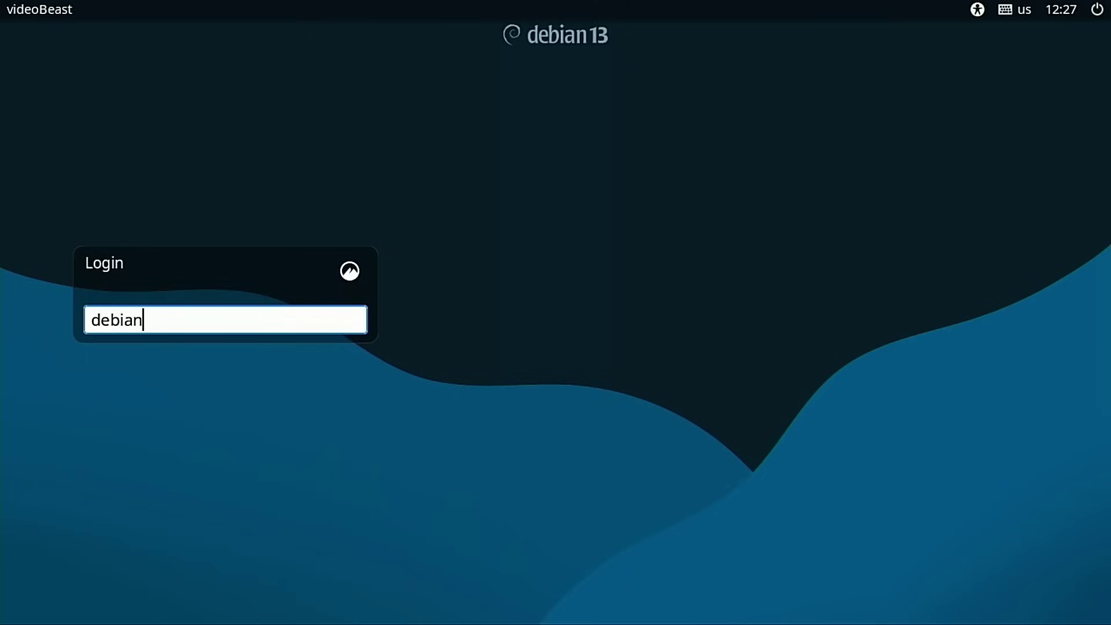
{"action": "key", "text": "Return"}
{"action": "type", "text": "***"}
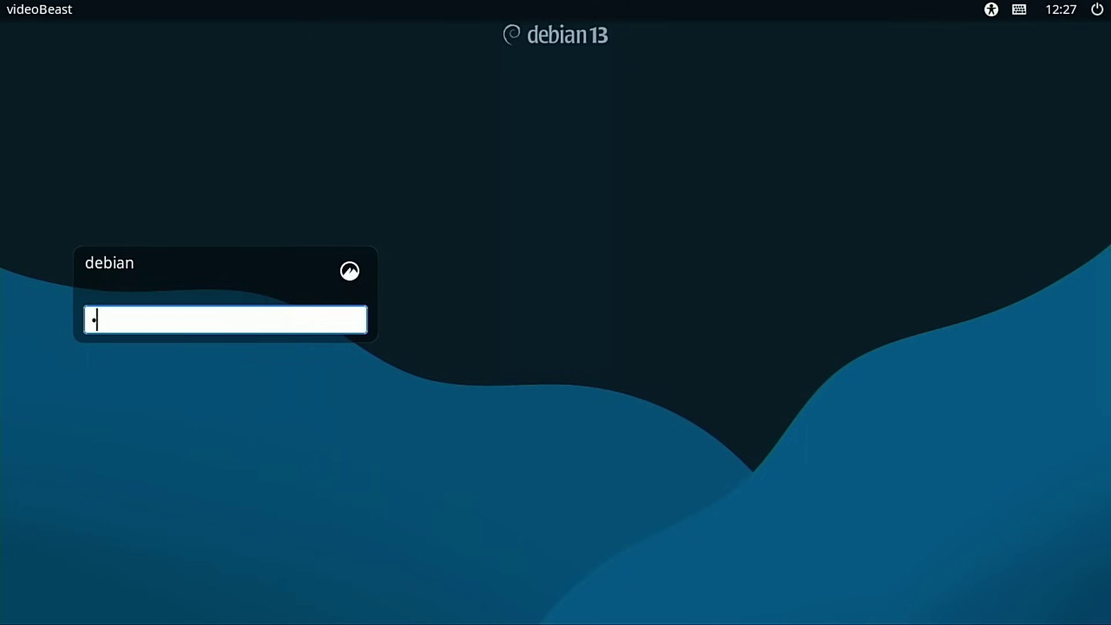
{"action": "type", "text": "*****"}
{"action": "key", "text": "Return"}
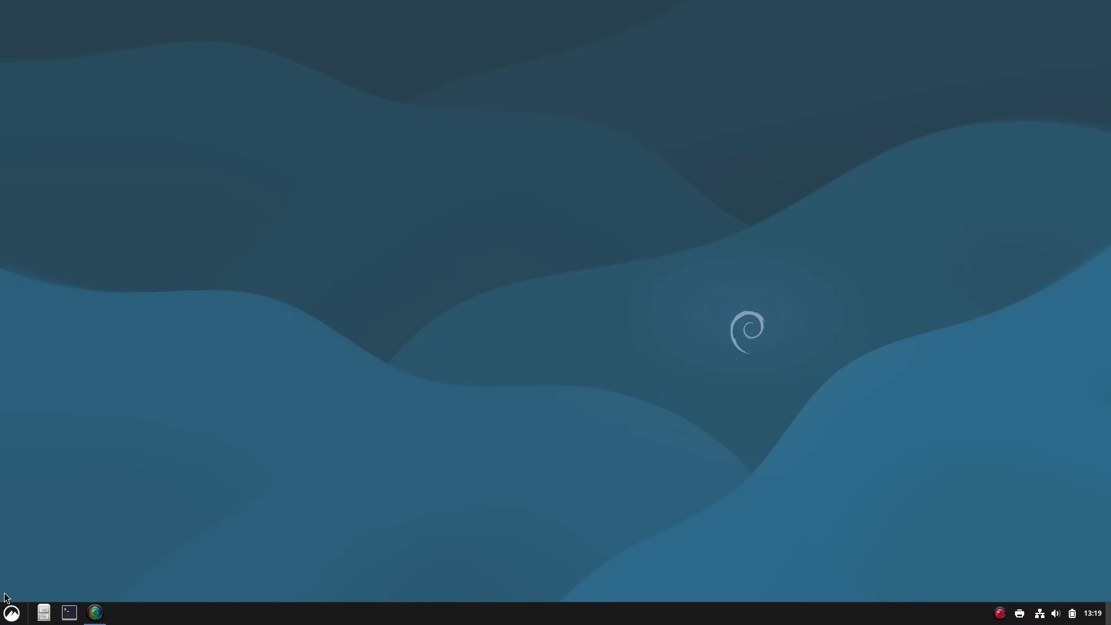
Open the Home folder in a smaller Files window, hide hidden files, and close it.
{"action": "left_click", "coordinate": [11, 613]}
{"action": "left_click", "coordinate": [11, 613]}
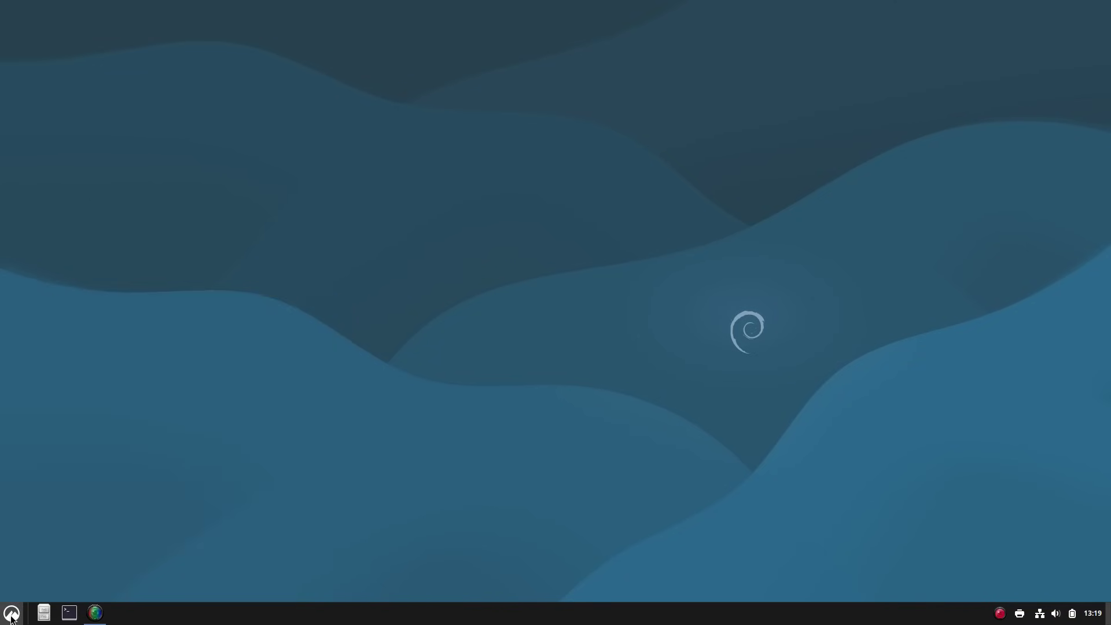
{"action": "left_click", "coordinate": [43, 612]}
{"action": "left_click_drag", "start_coordinate": [845, 12], "coordinate": [878, 129]}
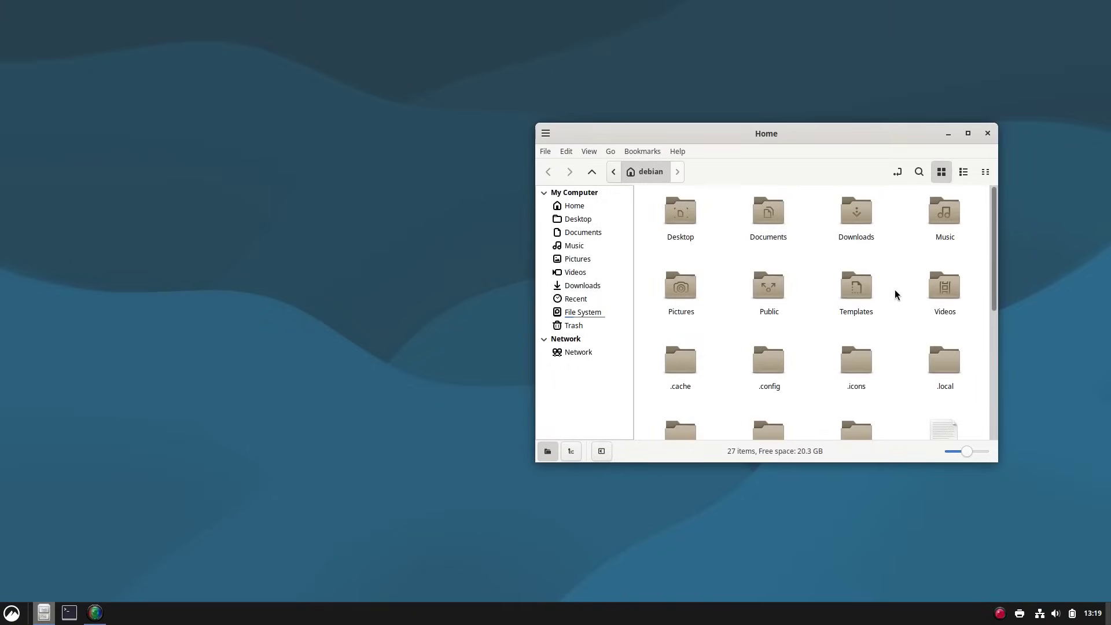
{"action": "key", "text": "ctrl+h"}
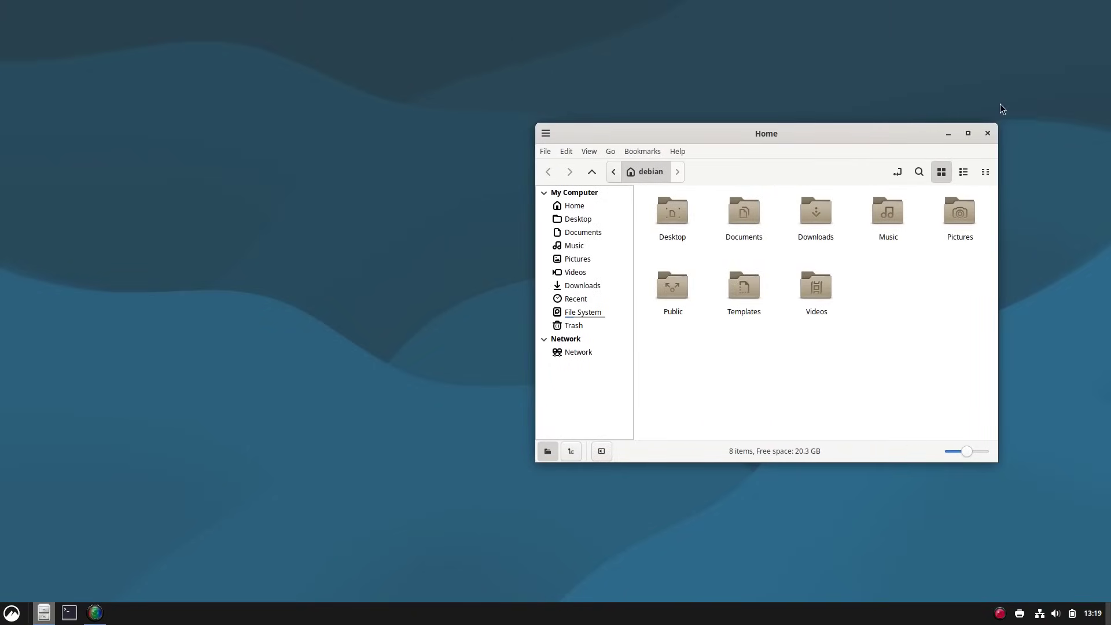
{"action": "left_click", "coordinate": [987, 133]}
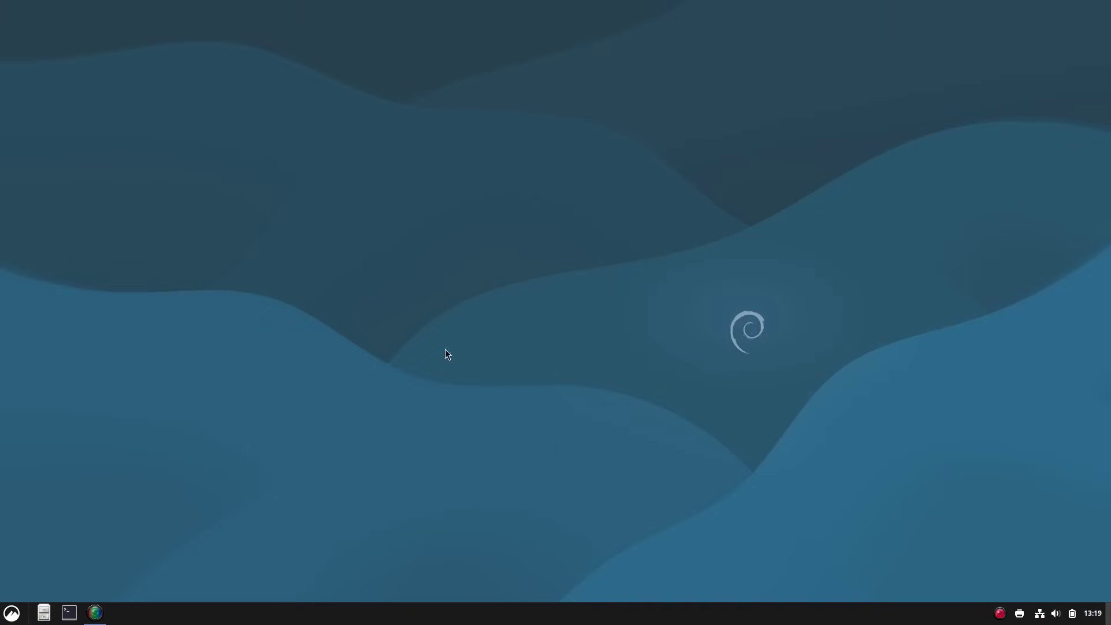
Find System Info via a 'sys' menu search, check it (Debian 13, Cinnamon 6.4.10), then close it.
{"action": "left_click", "coordinate": [12, 615]}
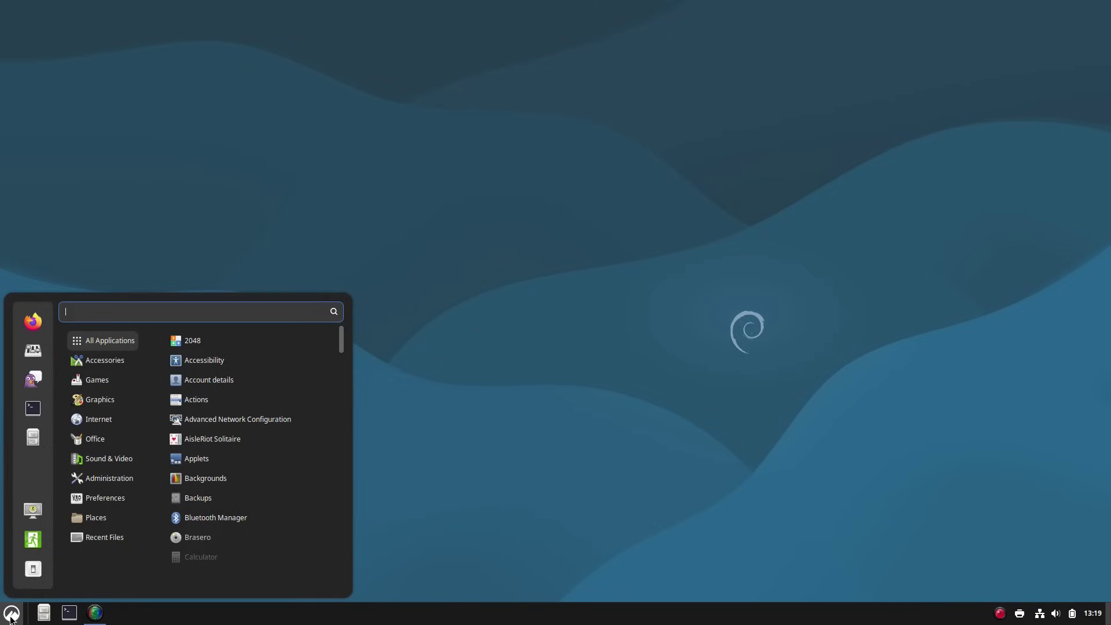
{"action": "type", "text": "sys"}
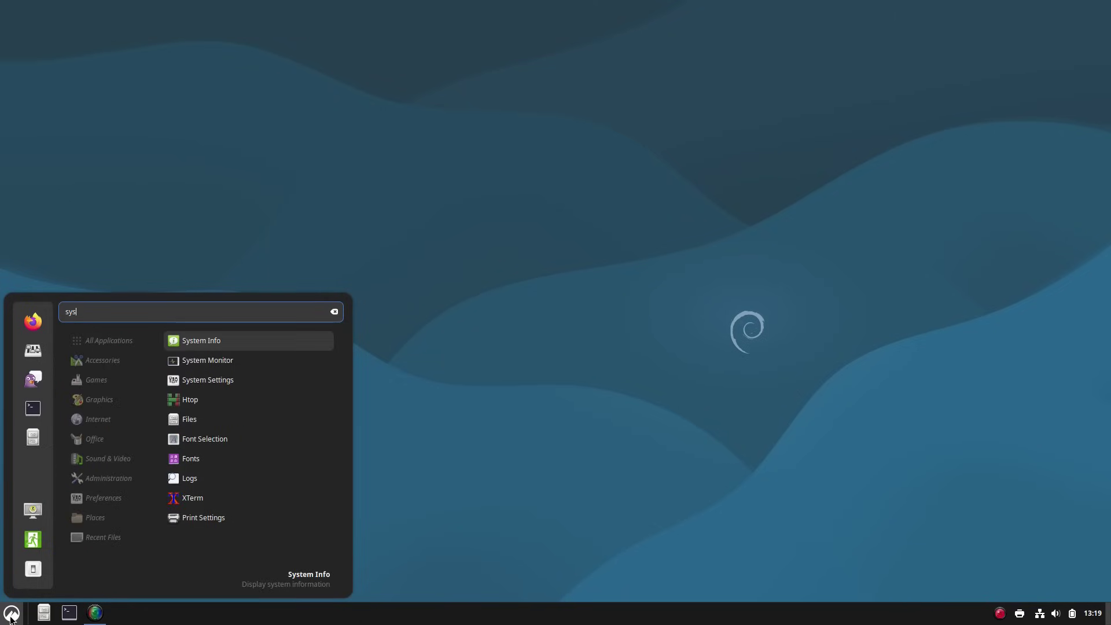
{"action": "left_click", "coordinate": [201, 341]}
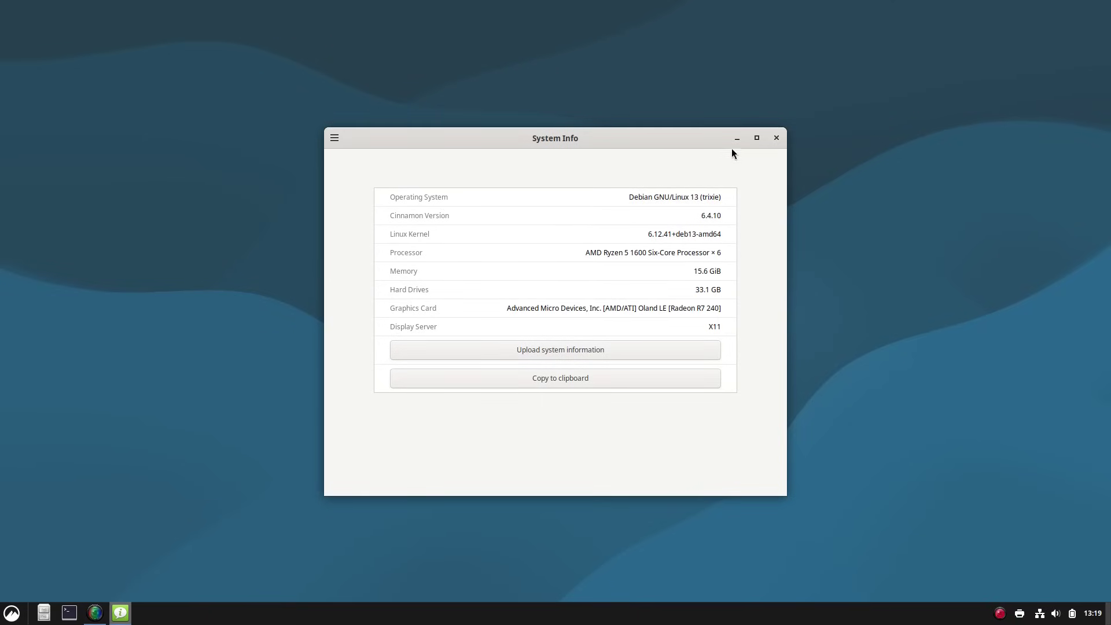
{"action": "left_click", "coordinate": [777, 140]}
{"action": "left_click", "coordinate": [11, 612]}
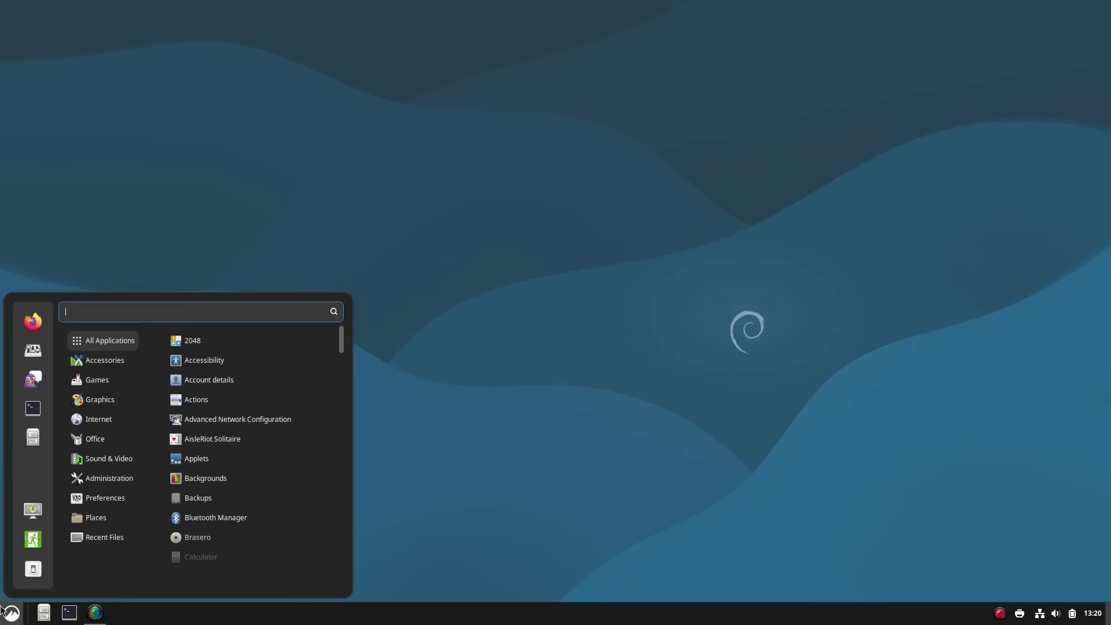
{"action": "type", "text": "soft"}
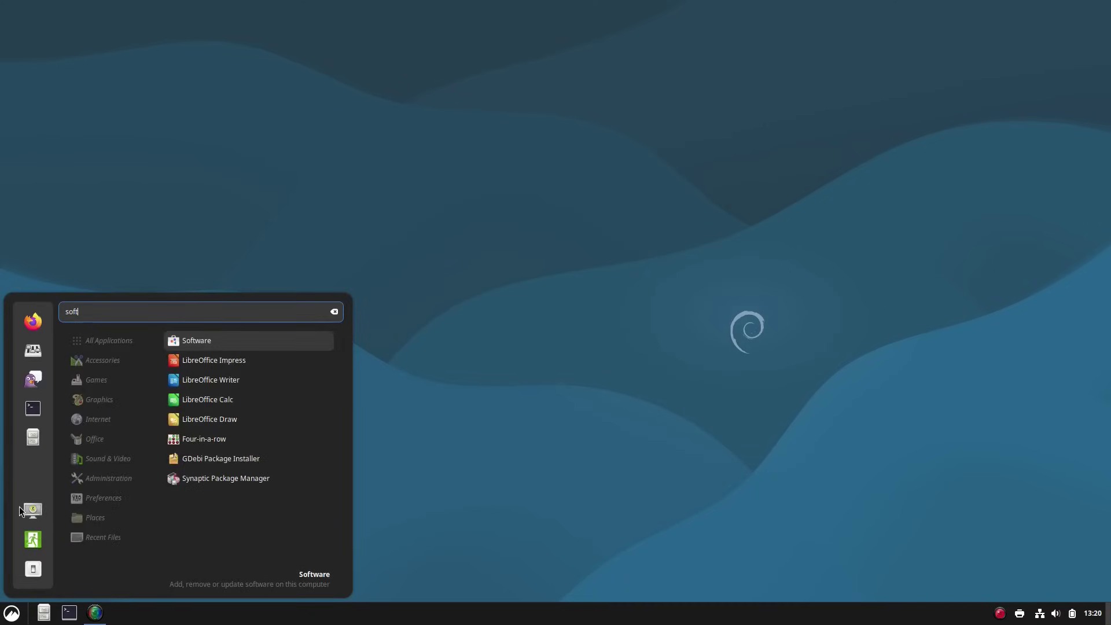
{"action": "left_click", "coordinate": [245, 340]}
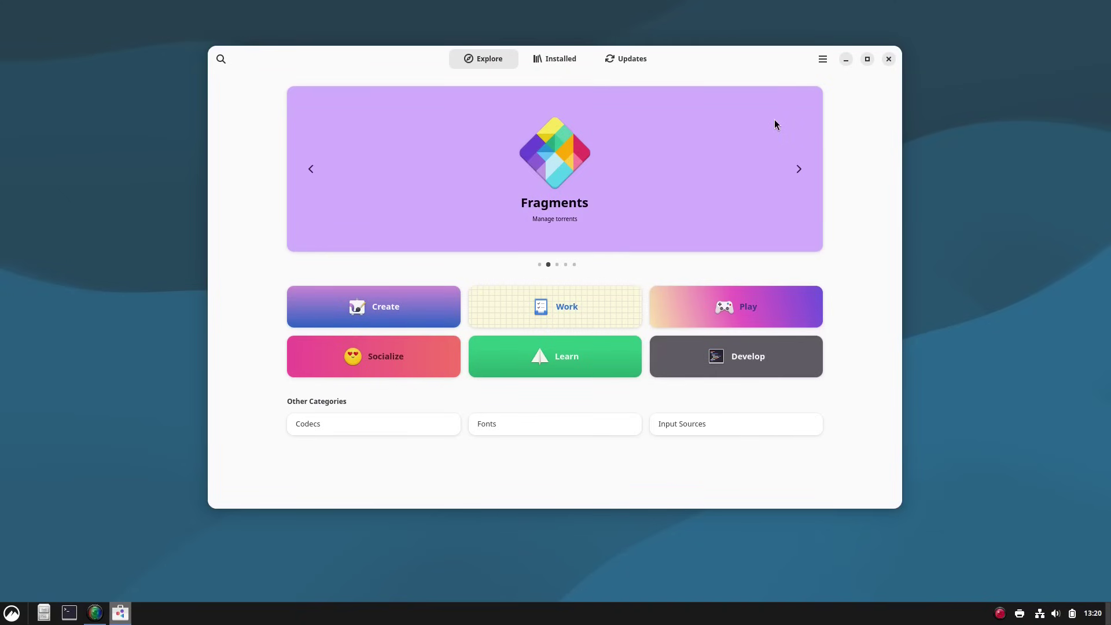
{"action": "left_click", "coordinate": [888, 59]}
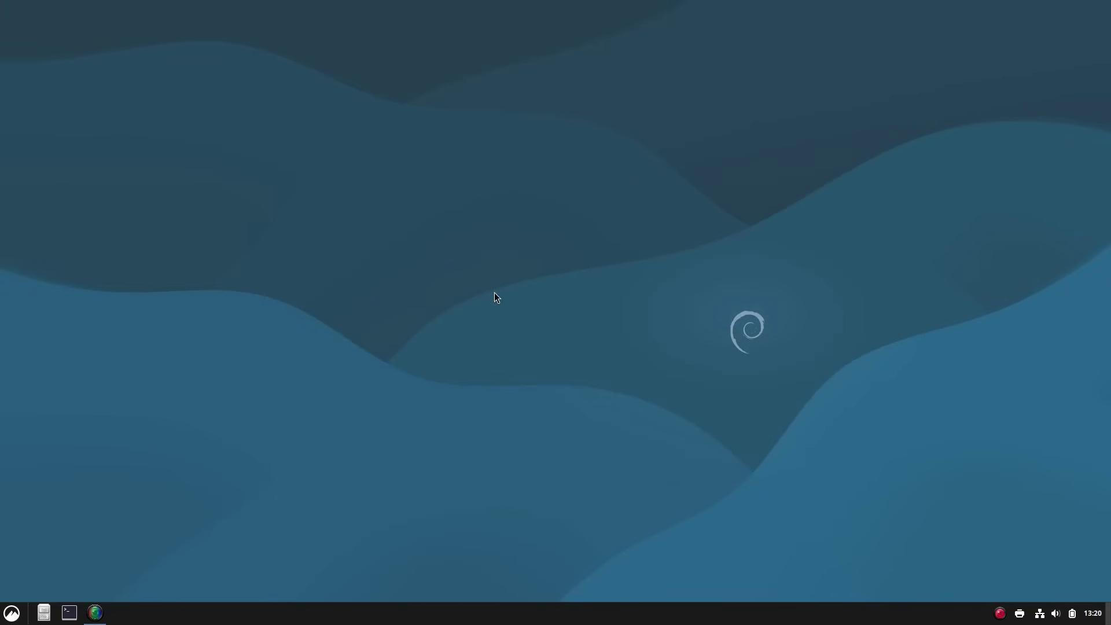
{"action": "left_click", "coordinate": [3, 621]}
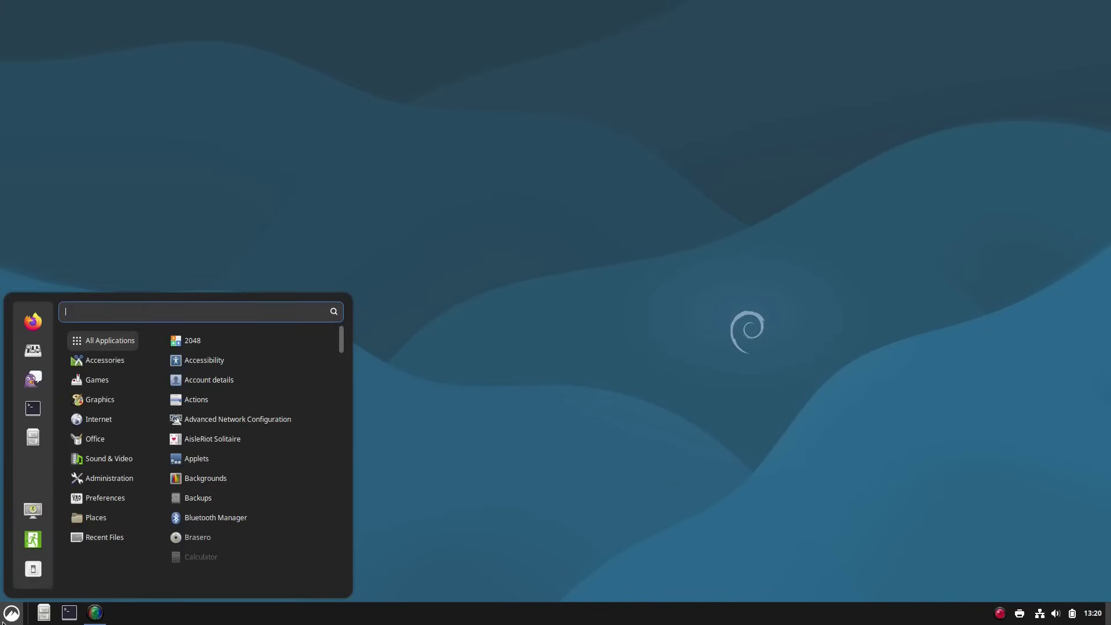
Browse the Accessories, Games and Graphics categories and launch GNU Image Manipulation Program.
{"action": "mouse_move", "coordinate": [112, 368]}
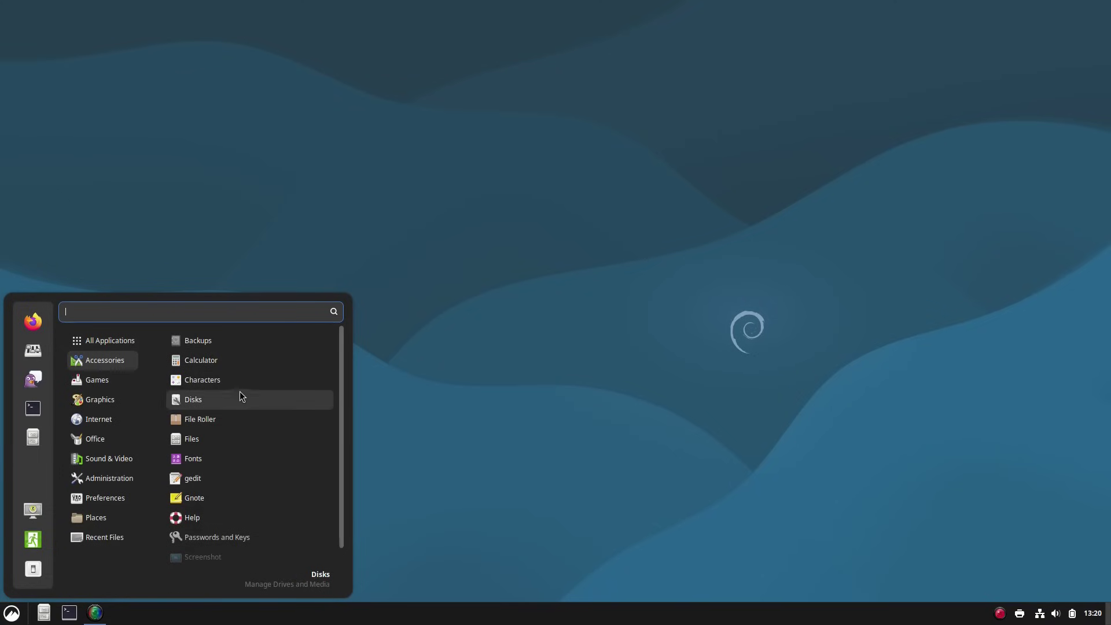
{"action": "scroll", "coordinate": [234, 422], "scroll_direction": "down", "scroll_amount": 1}
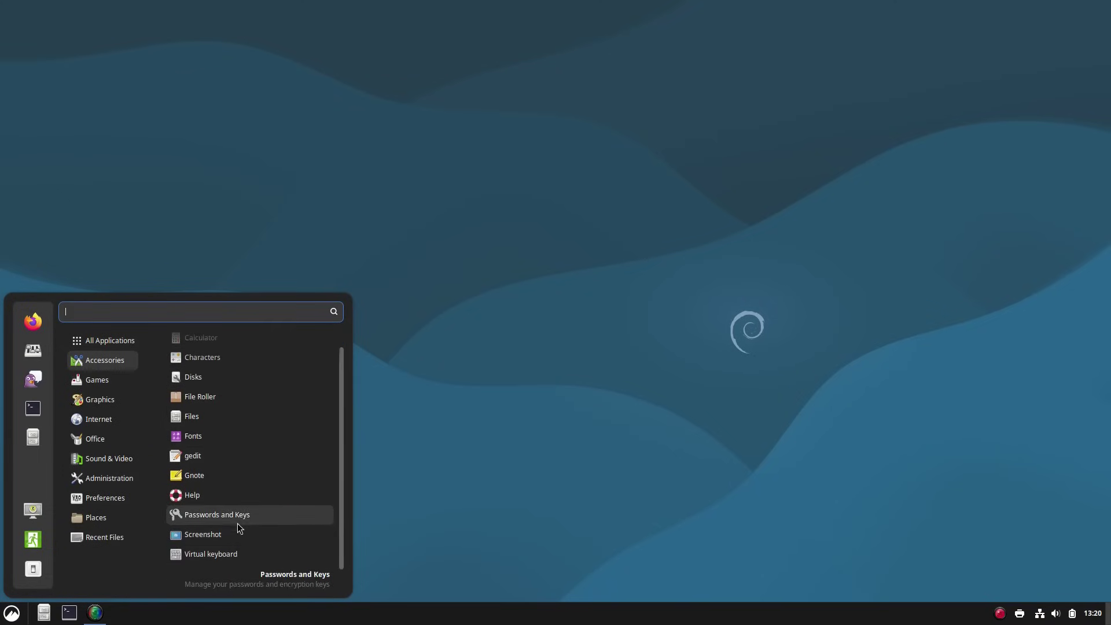
{"action": "scroll", "coordinate": [242, 501], "scroll_direction": "up", "scroll_amount": 1}
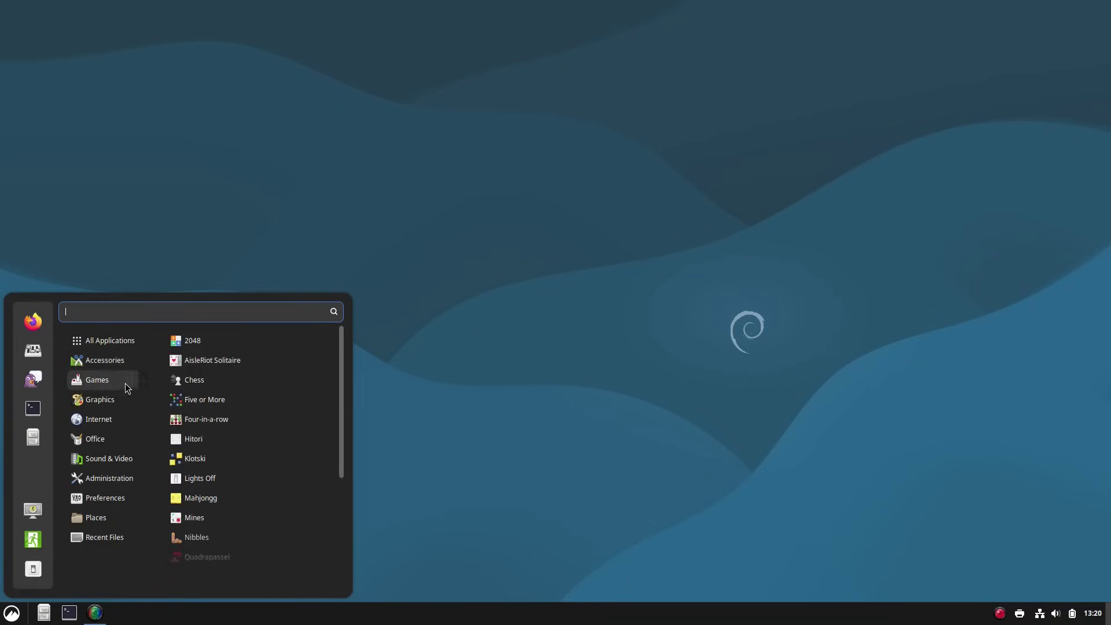
{"action": "scroll", "coordinate": [222, 405], "scroll_direction": "down", "scroll_amount": 3}
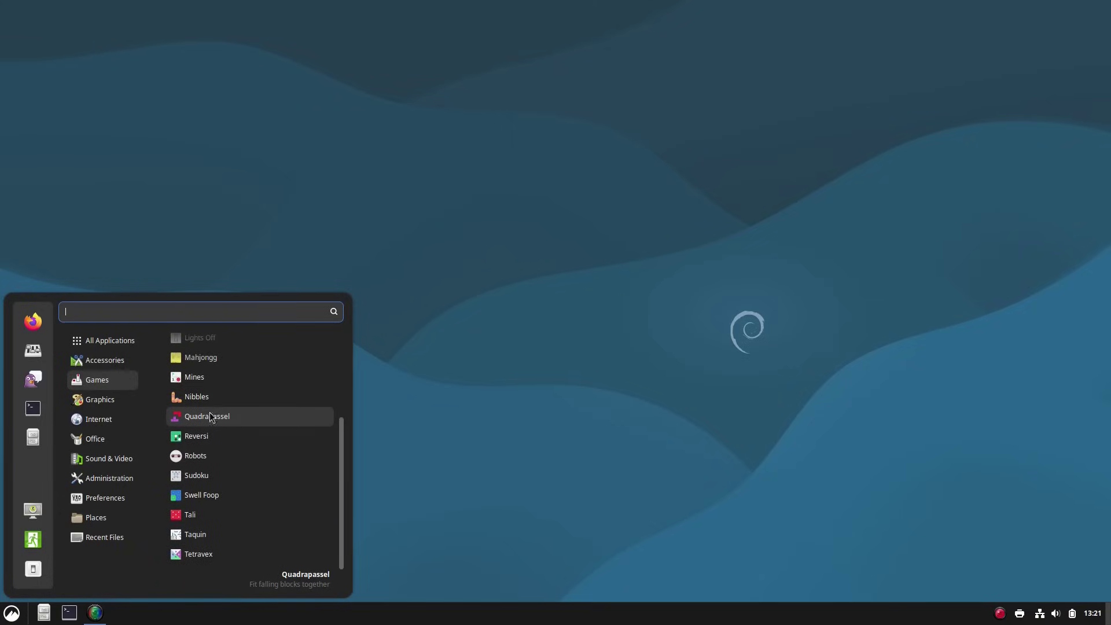
{"action": "scroll", "coordinate": [231, 422], "scroll_direction": "up", "scroll_amount": 3}
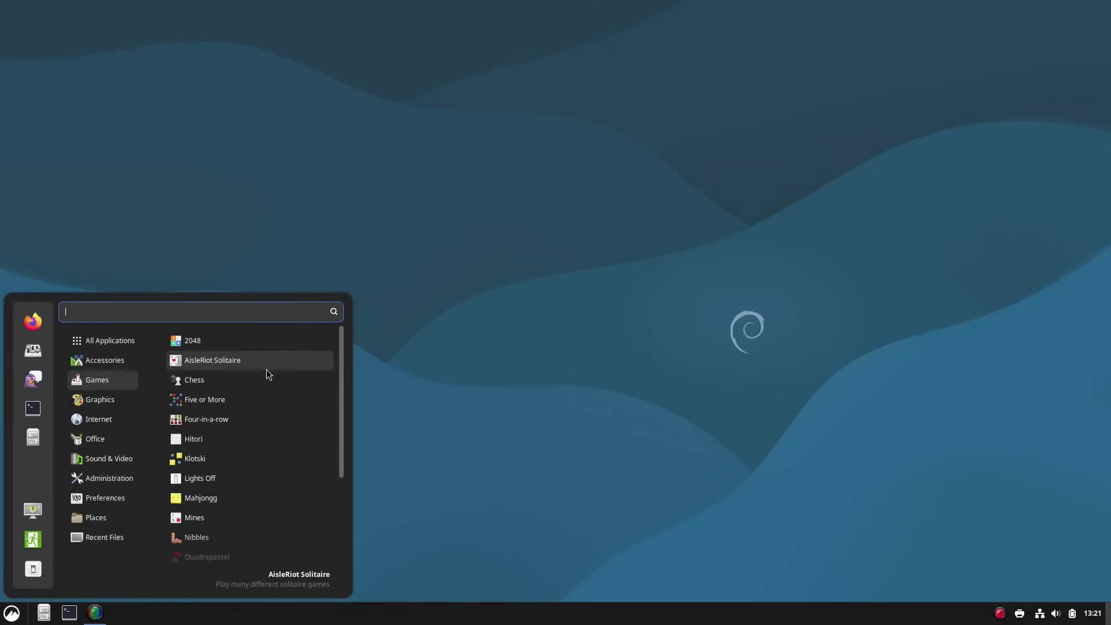
{"action": "mouse_move", "coordinate": [101, 400]}
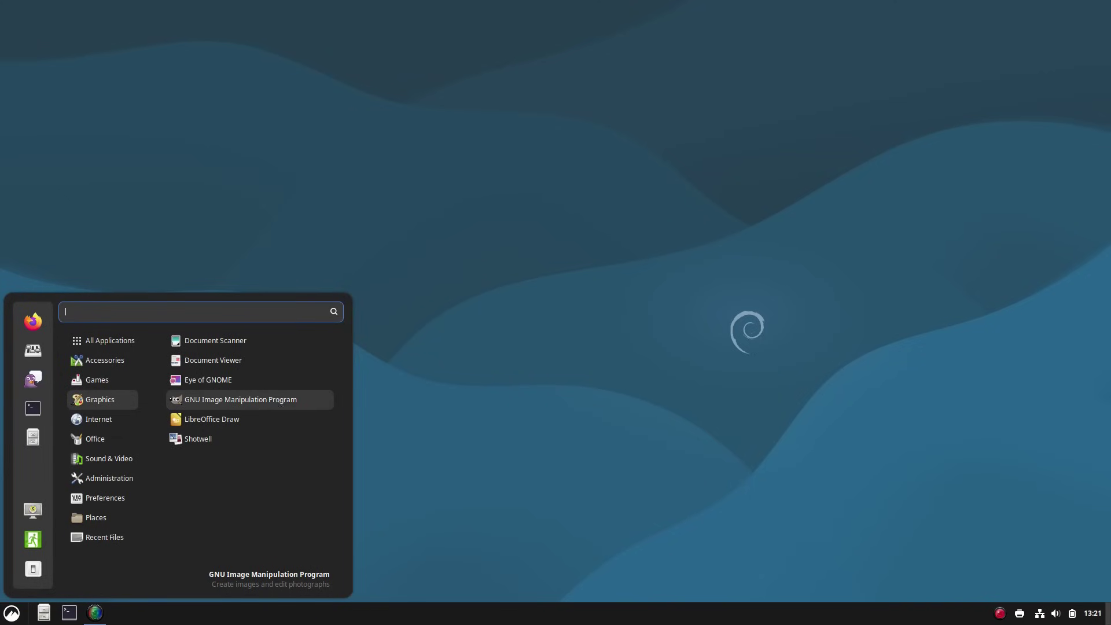
{"action": "left_click", "coordinate": [632, 314]}
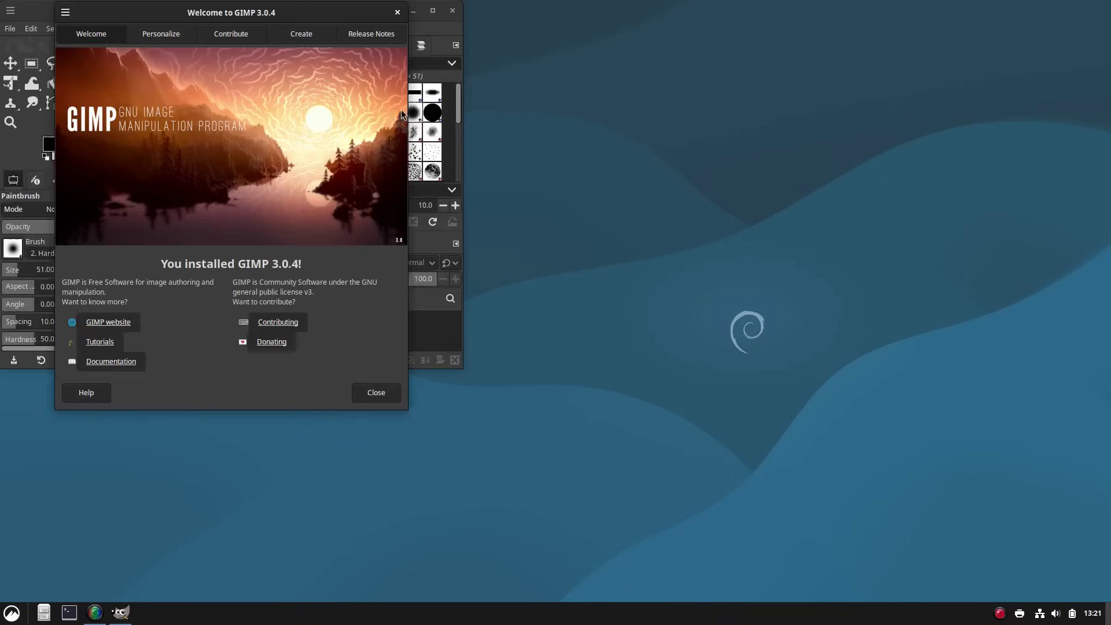
Dismiss GIMP's Welcome dialog, centre and close the GIMP window, and reopen the applications menu.
{"action": "left_click", "coordinate": [396, 12]}
{"action": "left_click_drag", "start_coordinate": [364, 11], "coordinate": [657, 80]}
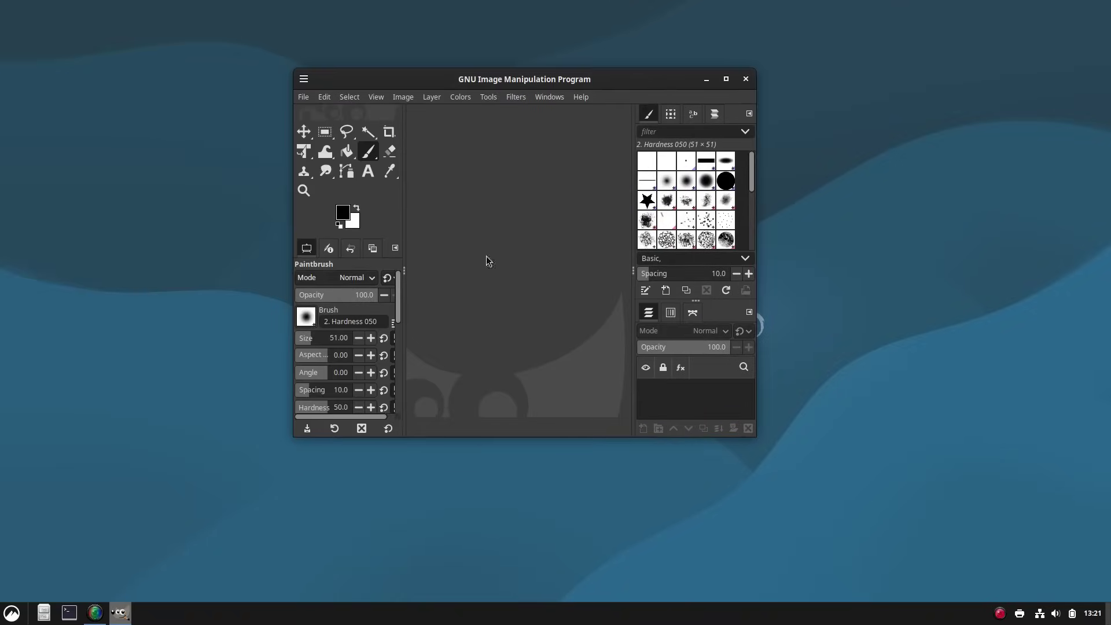
{"action": "left_click", "coordinate": [744, 80]}
{"action": "left_click", "coordinate": [11, 613]}
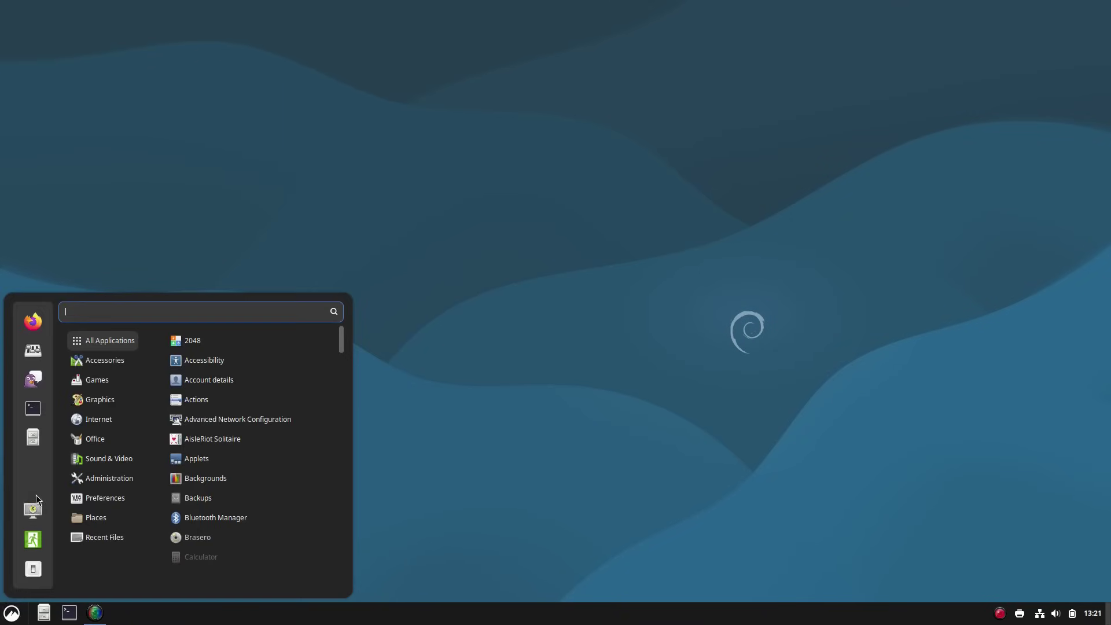
Move from Graphics to the Sound & Video category to list Brasero, Cheese, Rhythmbox and Videos.
{"action": "mouse_move", "coordinate": [101, 400]}
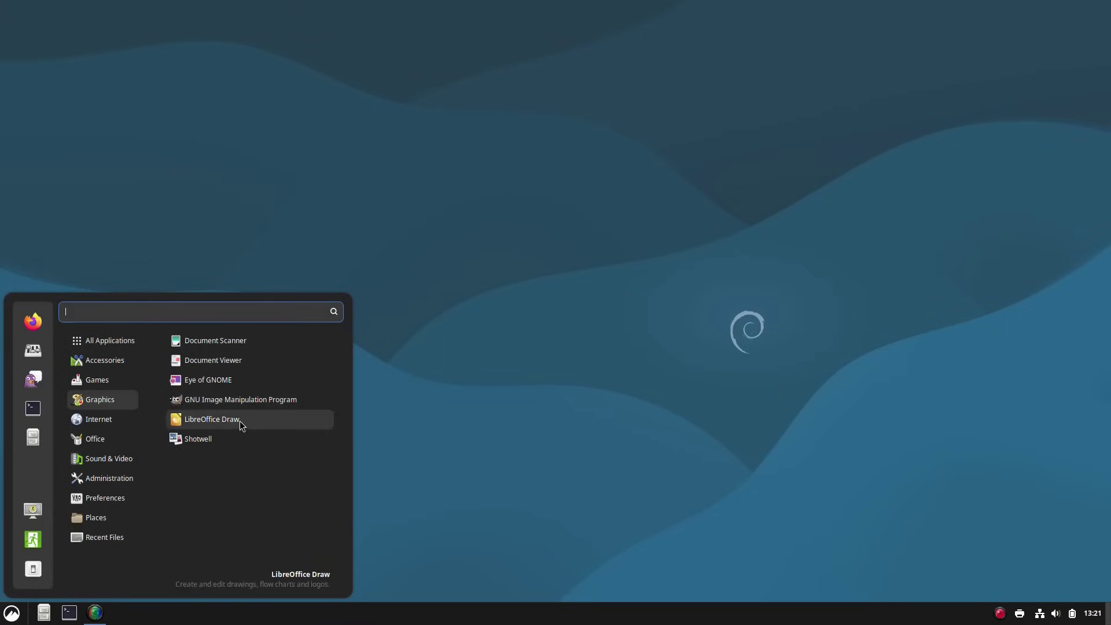
{"action": "mouse_move", "coordinate": [112, 423]}
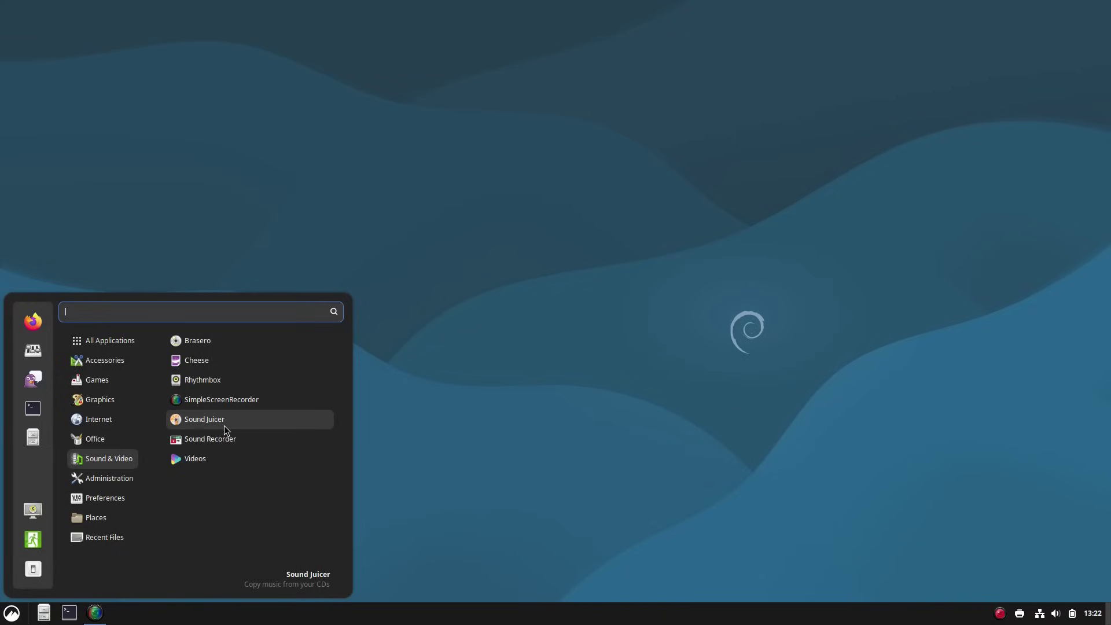
Launch the Videos player from the Sound & Video category.
{"action": "left_click", "coordinate": [224, 463]}
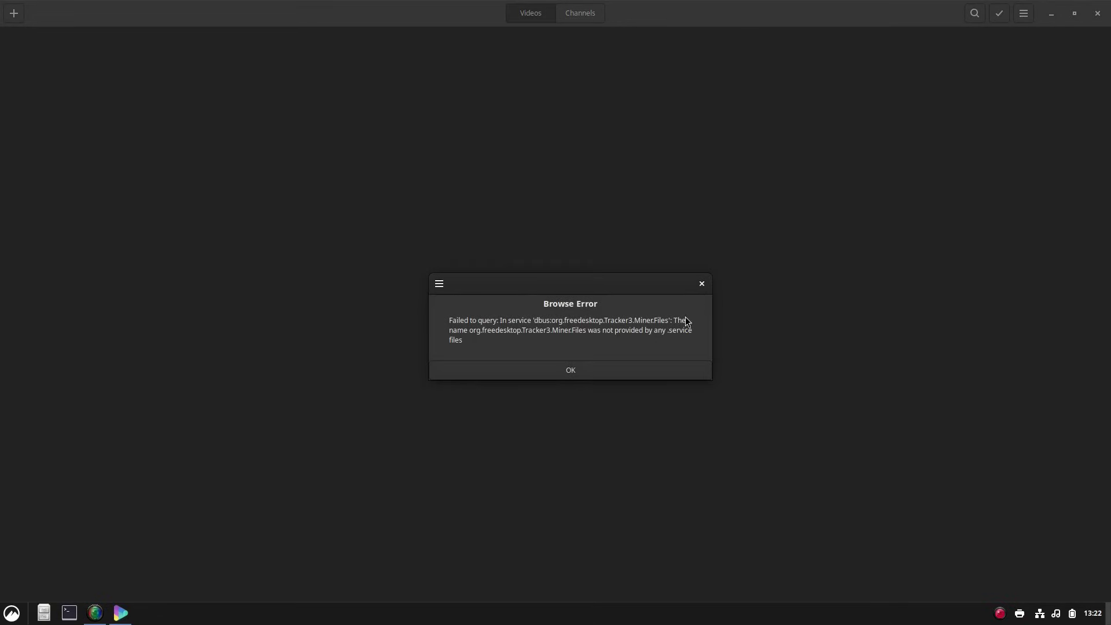
Dismiss the Browse Error, view the Videos Help guide, then close both Help and Videos.
{"action": "left_click", "coordinate": [595, 370]}
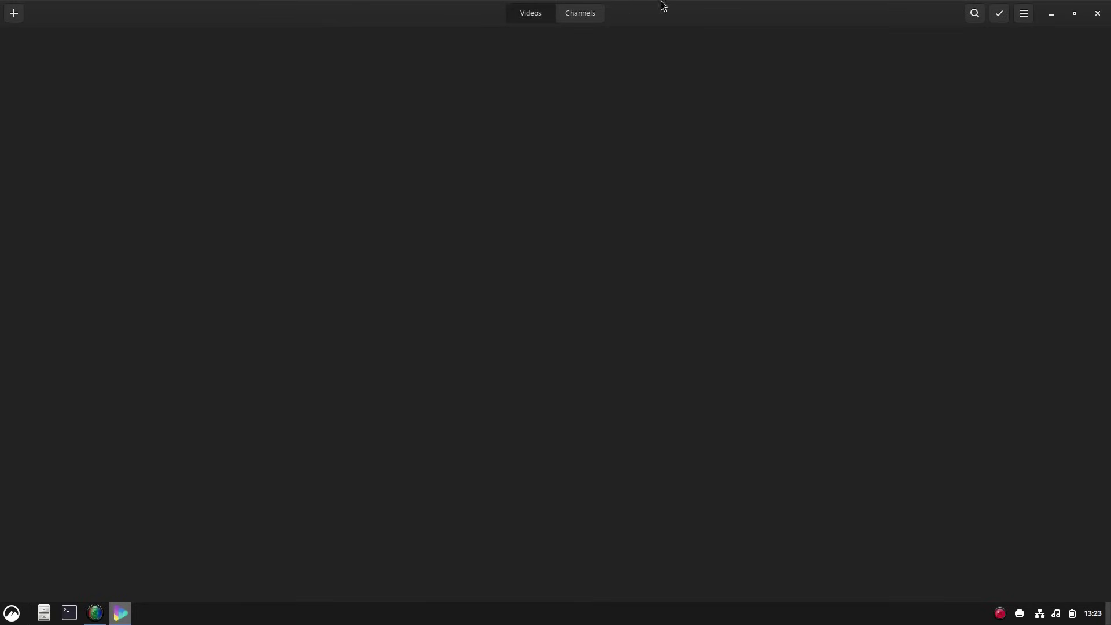
{"action": "left_click", "coordinate": [1024, 12]}
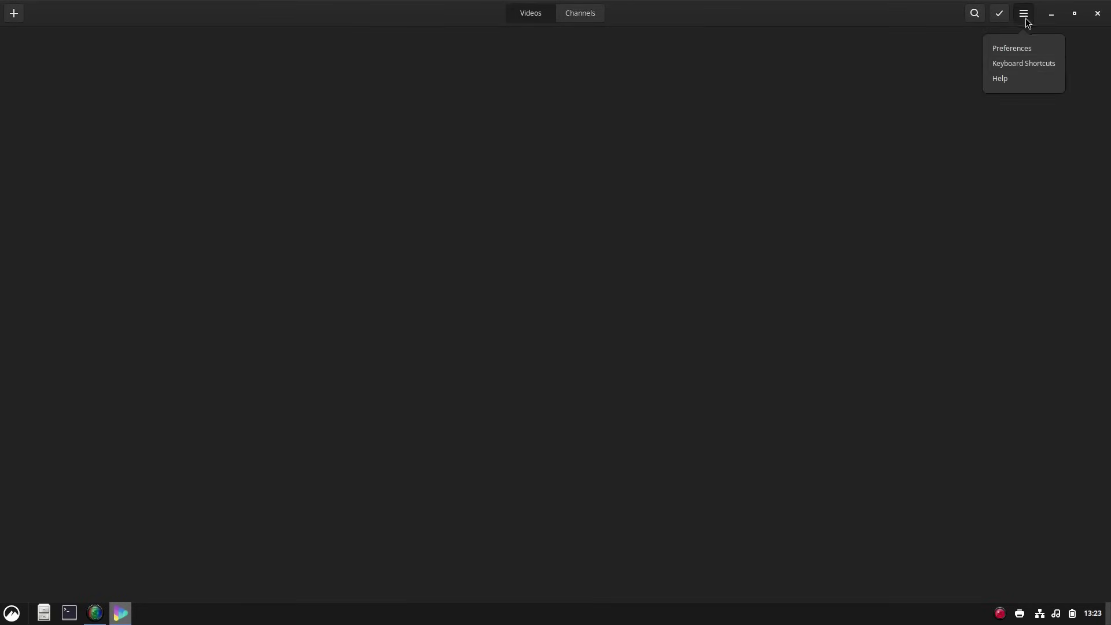
{"action": "left_click", "coordinate": [1017, 78]}
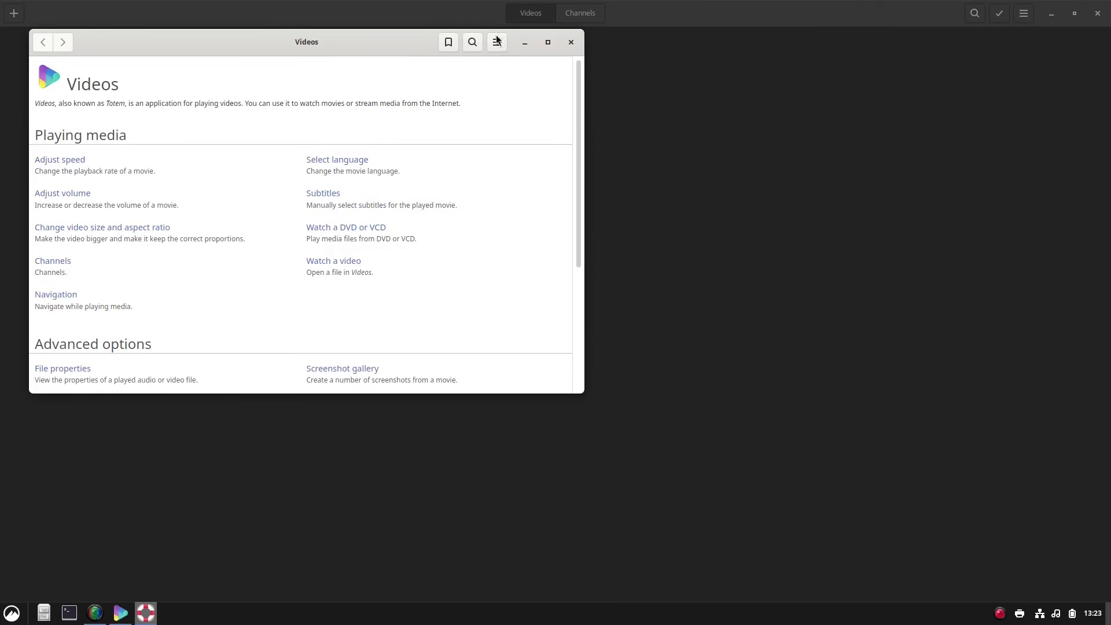
{"action": "left_click", "coordinate": [571, 42]}
{"action": "left_click", "coordinate": [1105, 11]}
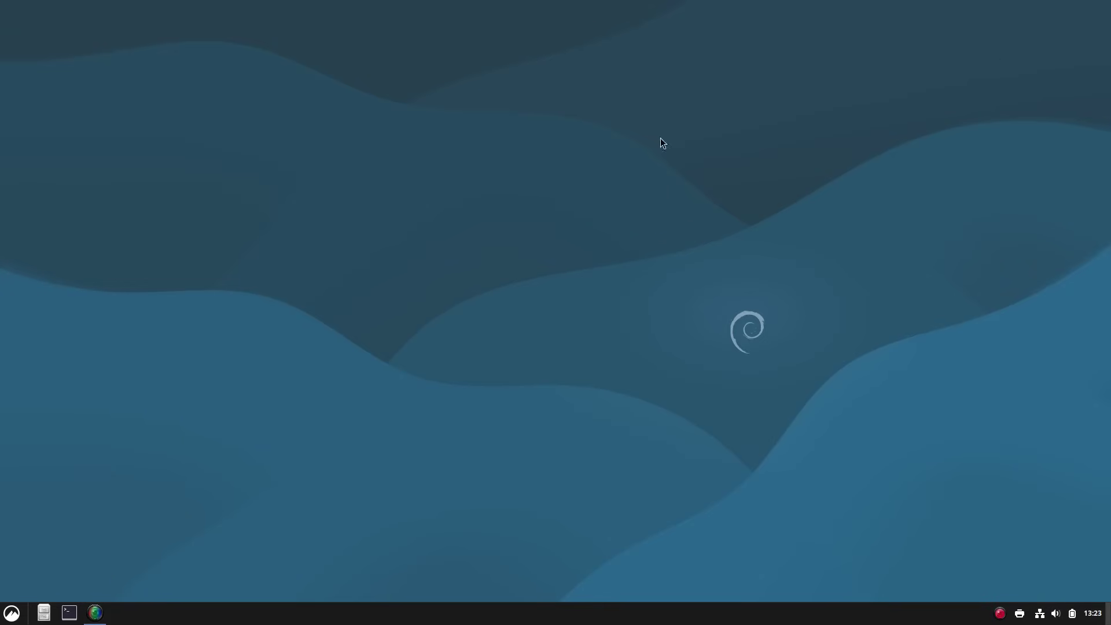
Launch Htop from the Administration category and move its Terminal window to the upper right.
{"action": "left_click", "coordinate": [11, 612]}
{"action": "left_click", "coordinate": [99, 399]}
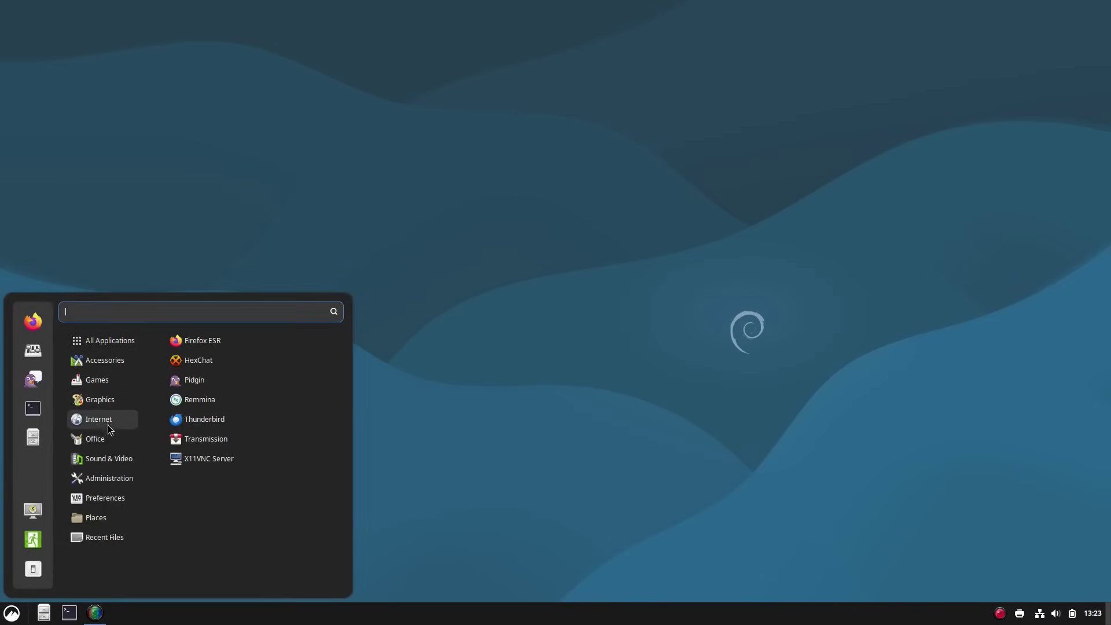
{"action": "mouse_move", "coordinate": [110, 457]}
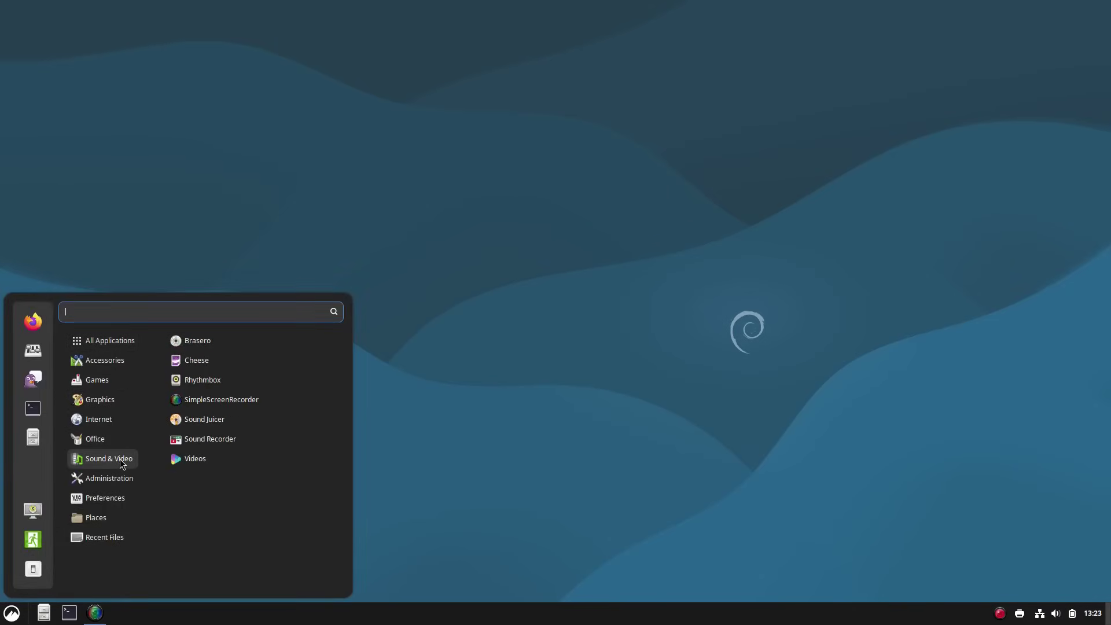
{"action": "mouse_move", "coordinate": [109, 478]}
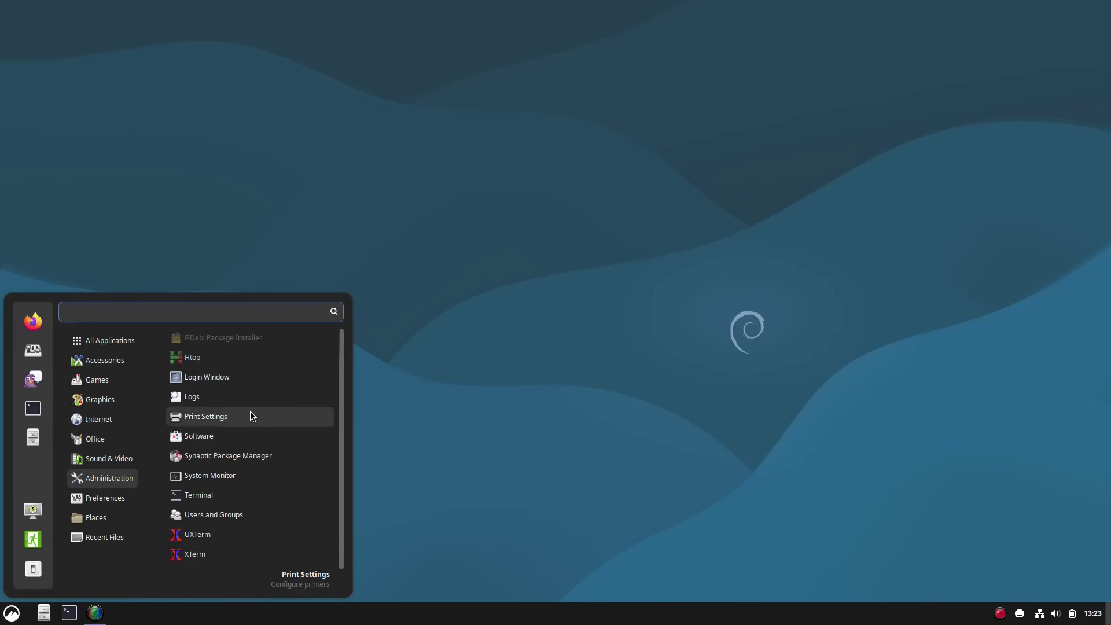
{"action": "left_click", "coordinate": [211, 362]}
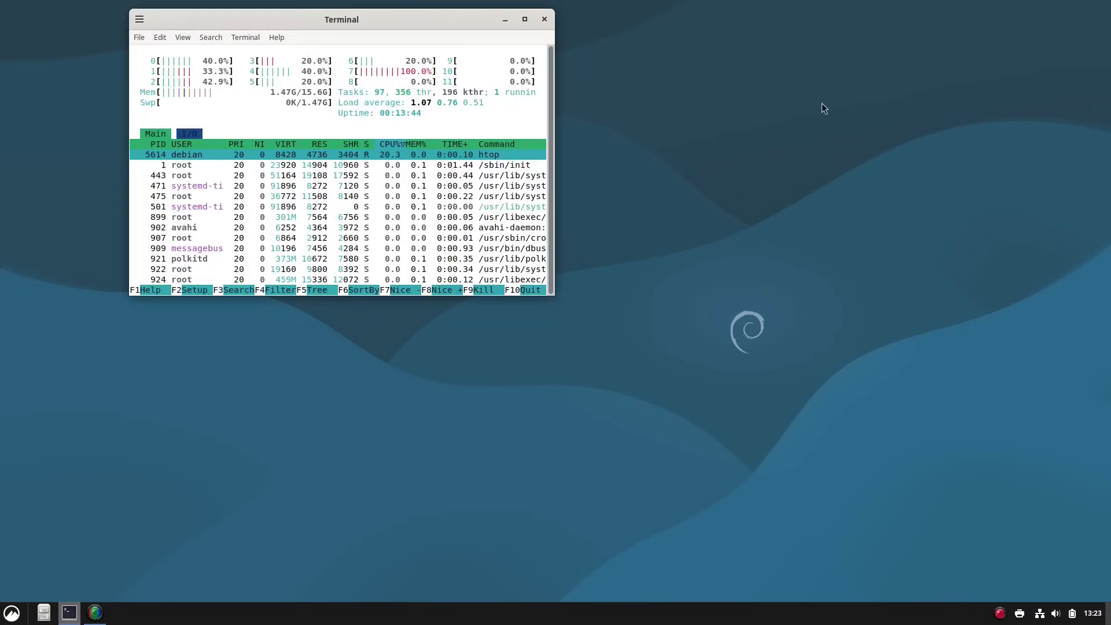
{"action": "left_click_drag", "start_coordinate": [449, 24], "coordinate": [969, 52]}
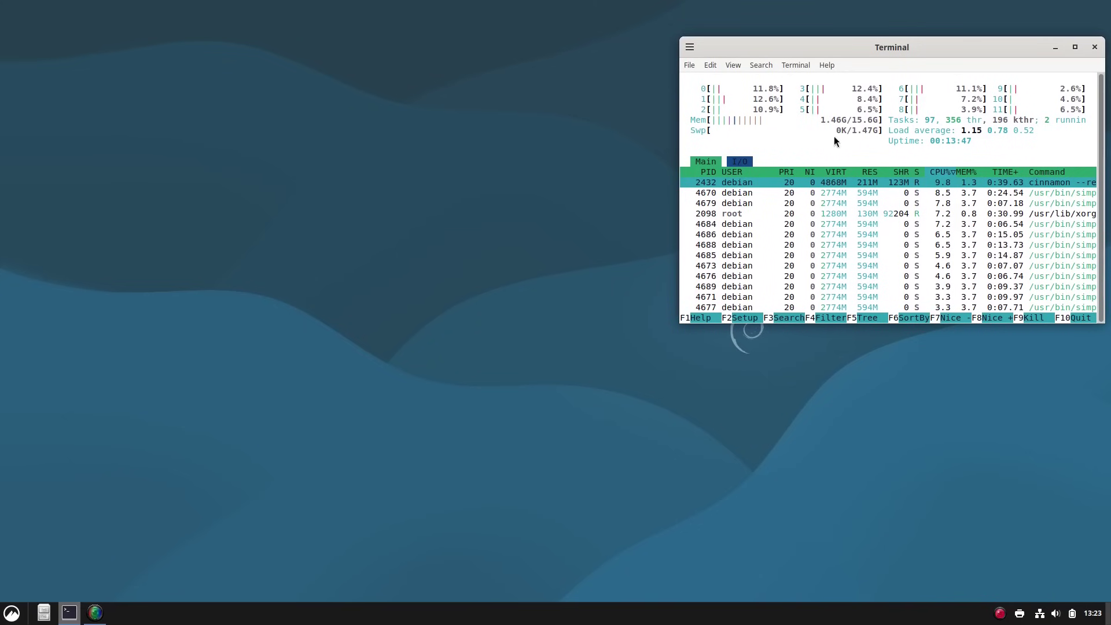
Browse the Administration and Preferences categories, then launch System Settings from the sidebar favourites.
{"action": "left_click", "coordinate": [12, 613]}
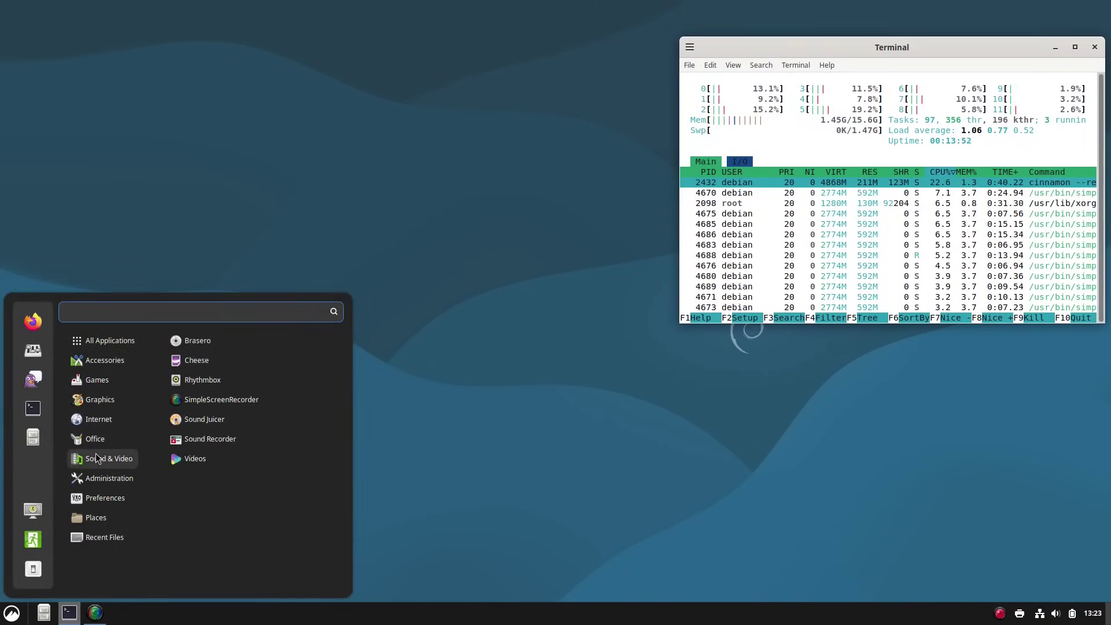
{"action": "mouse_move", "coordinate": [99, 471]}
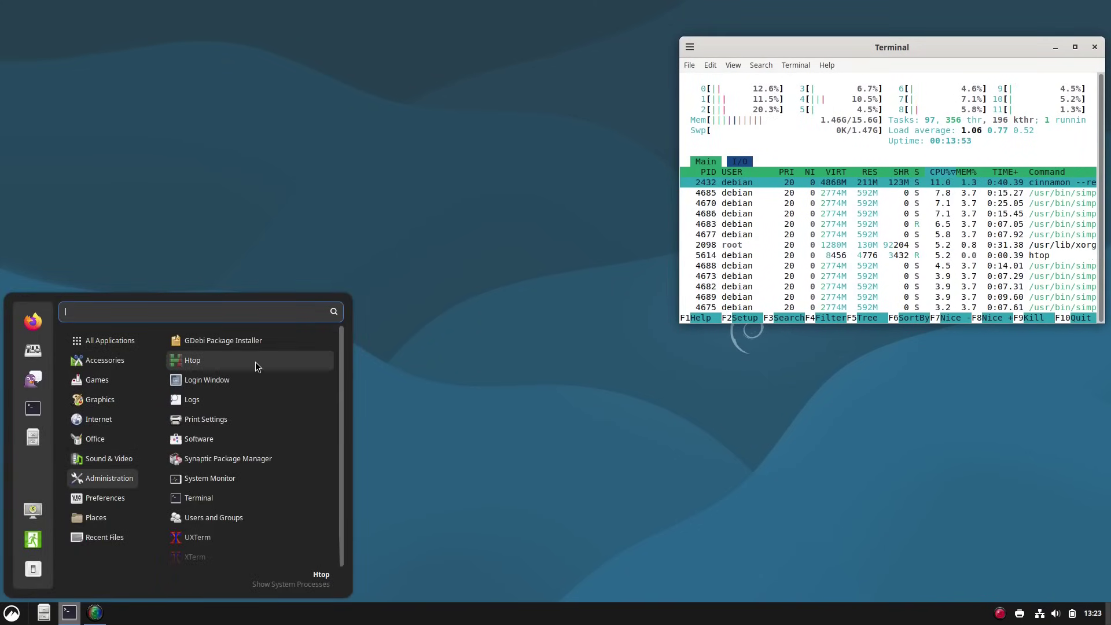
{"action": "scroll", "coordinate": [258, 393], "scroll_direction": "down", "scroll_amount": 1}
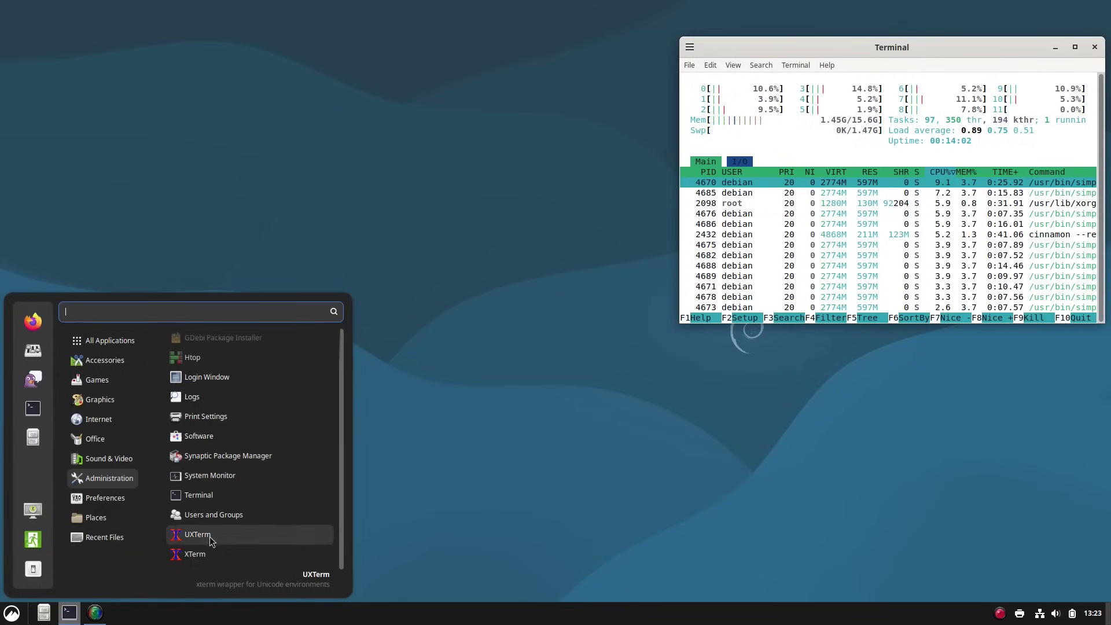
{"action": "mouse_move", "coordinate": [118, 502]}
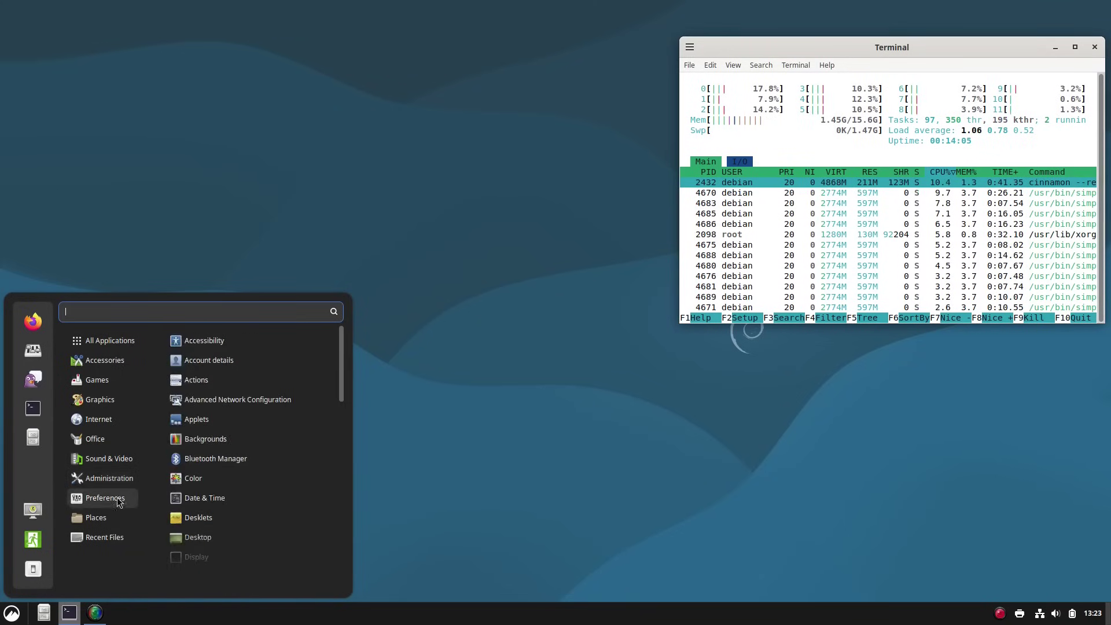
{"action": "scroll", "coordinate": [245, 420], "scroll_direction": "down", "scroll_amount": 10}
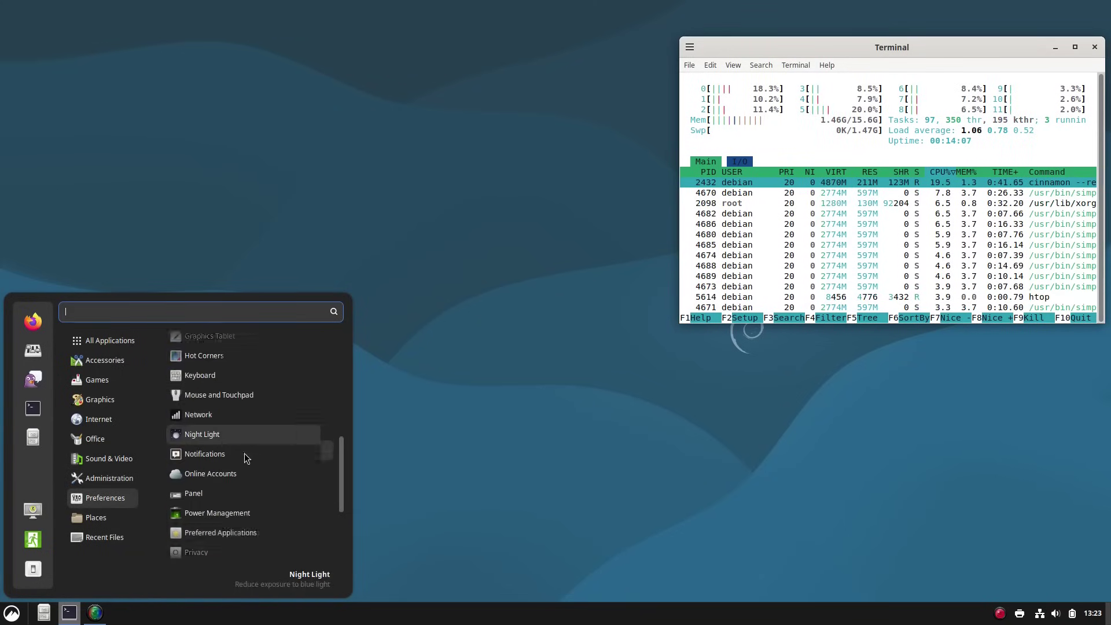
{"action": "scroll", "coordinate": [244, 457], "scroll_direction": "down", "scroll_amount": 6}
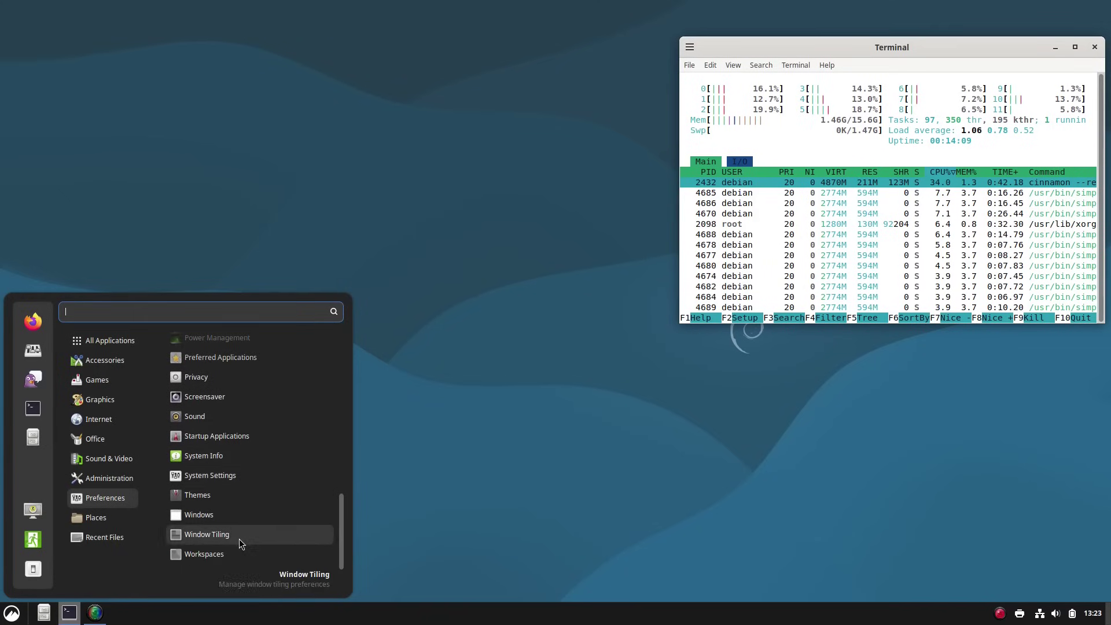
{"action": "left_click", "coordinate": [39, 351]}
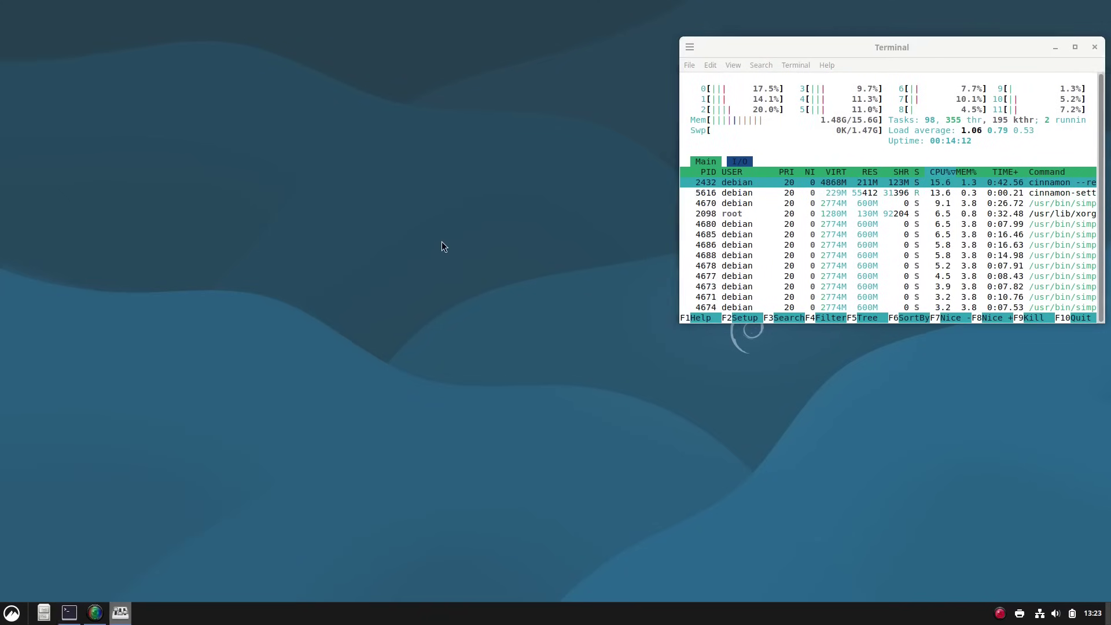
Open the Backgrounds page and show the wallpapers in the Pictures folder.
{"action": "left_click_drag", "start_coordinate": [570, 139], "coordinate": [380, 82]}
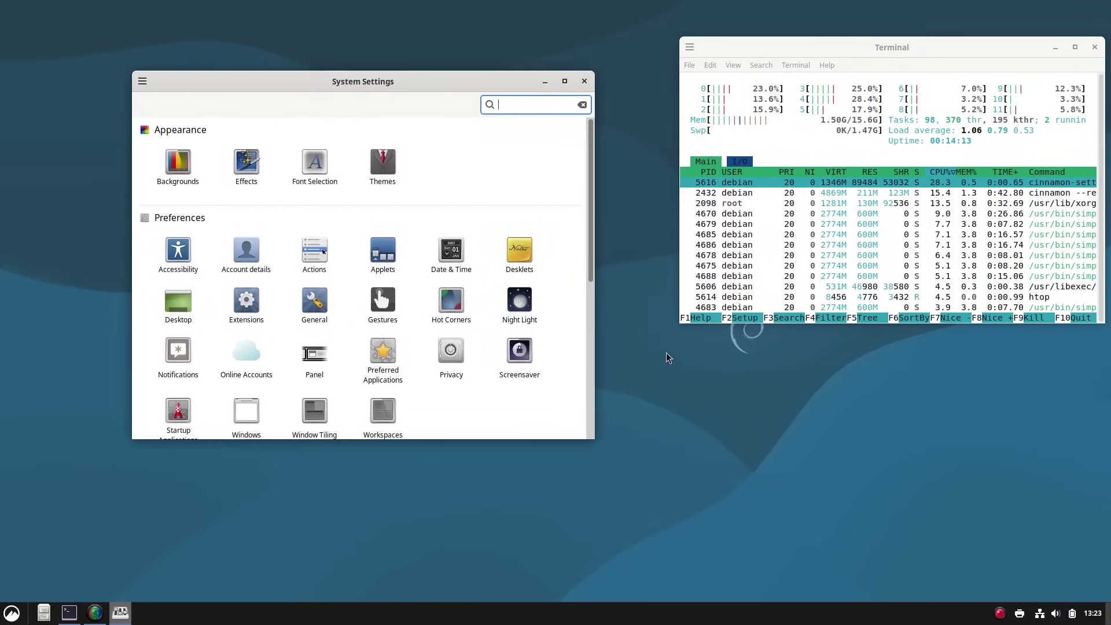
{"action": "left_click", "coordinate": [11, 613]}
{"action": "left_click", "coordinate": [12, 612]}
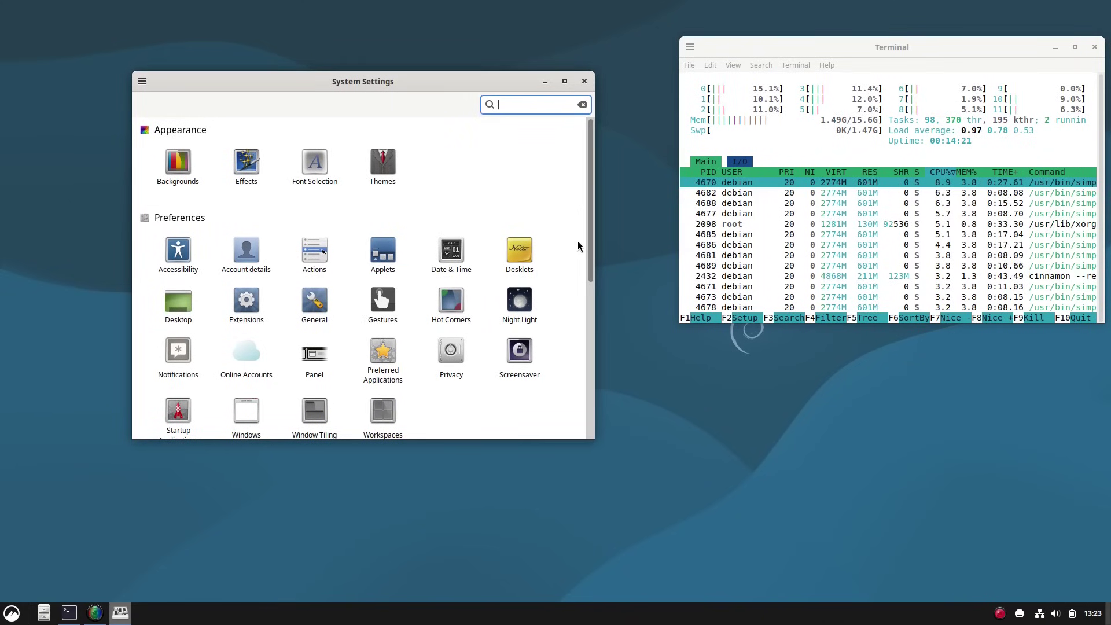
{"action": "left_click", "coordinate": [167, 167]}
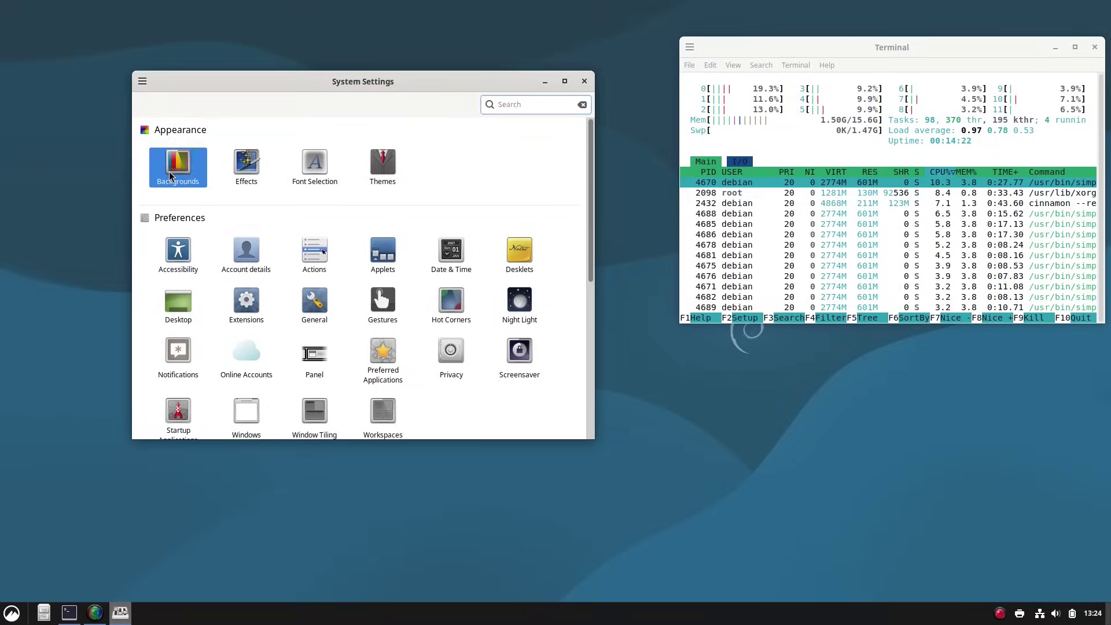
{"action": "left_click_drag", "start_coordinate": [386, 76], "coordinate": [843, 86]}
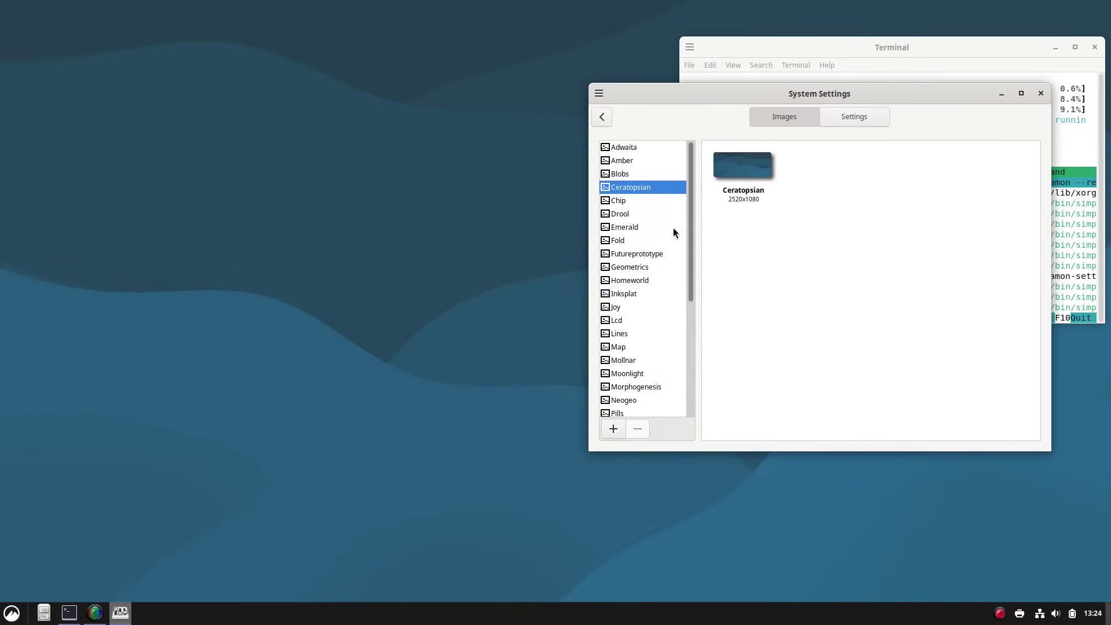
{"action": "scroll", "coordinate": [646, 257], "scroll_direction": "down", "scroll_amount": 5}
{"action": "left_click", "coordinate": [619, 411]}
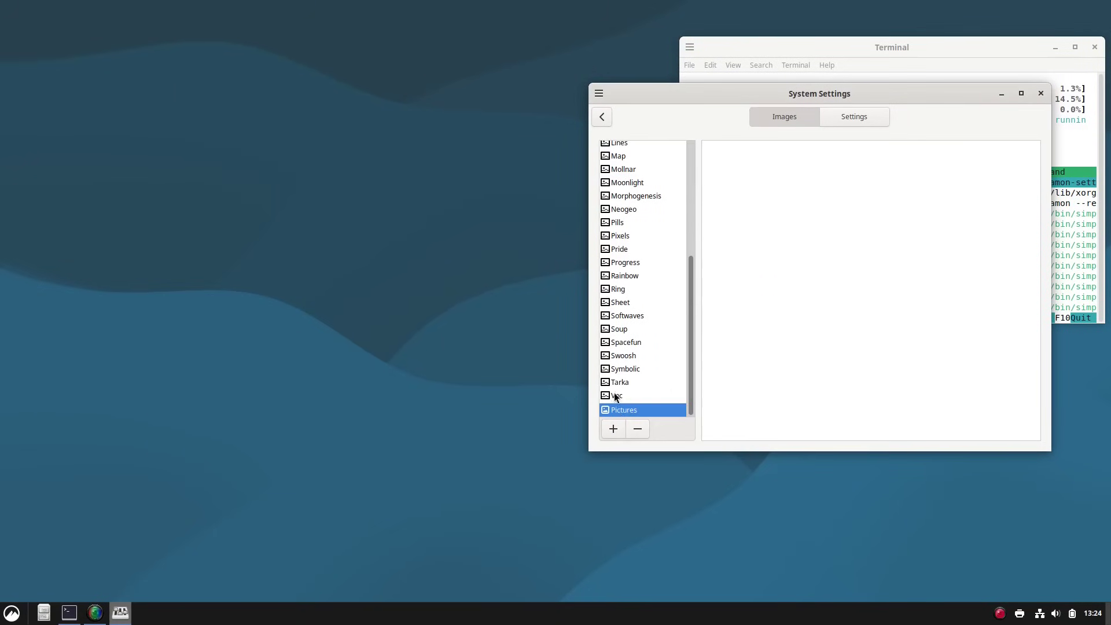
Preview the Vnc, Tarka, Symbolic, Swoosh, Spacefun, Soup and Softwaves wallpaper sets.
{"action": "left_click", "coordinate": [620, 396]}
{"action": "left_click", "coordinate": [622, 384]}
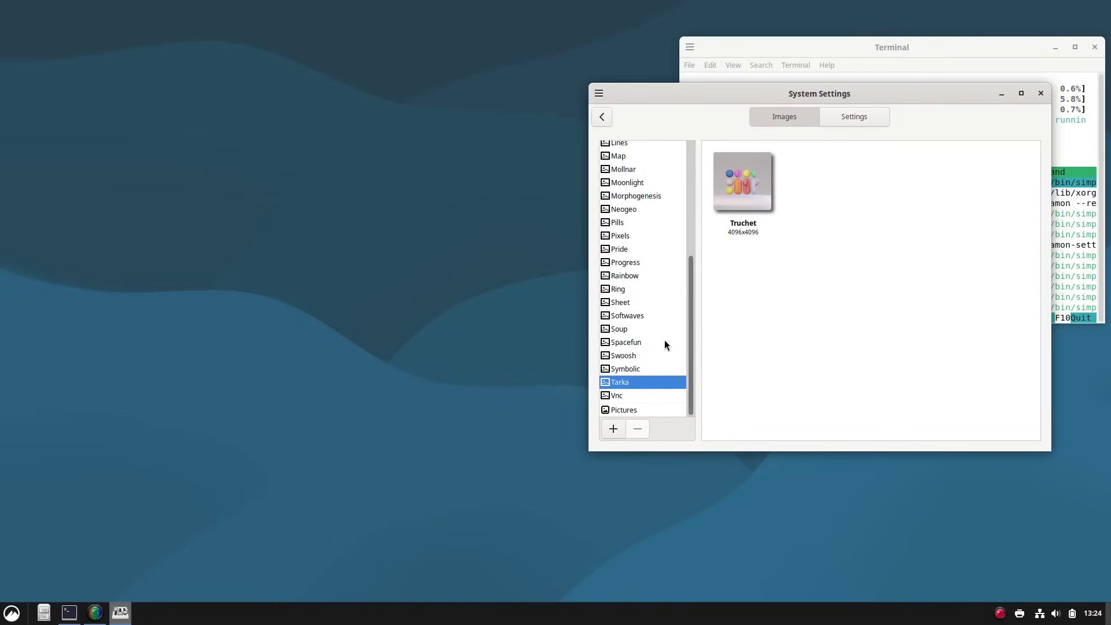
{"action": "left_click", "coordinate": [633, 365]}
{"action": "left_click", "coordinate": [636, 354]}
{"action": "left_click", "coordinate": [634, 344]}
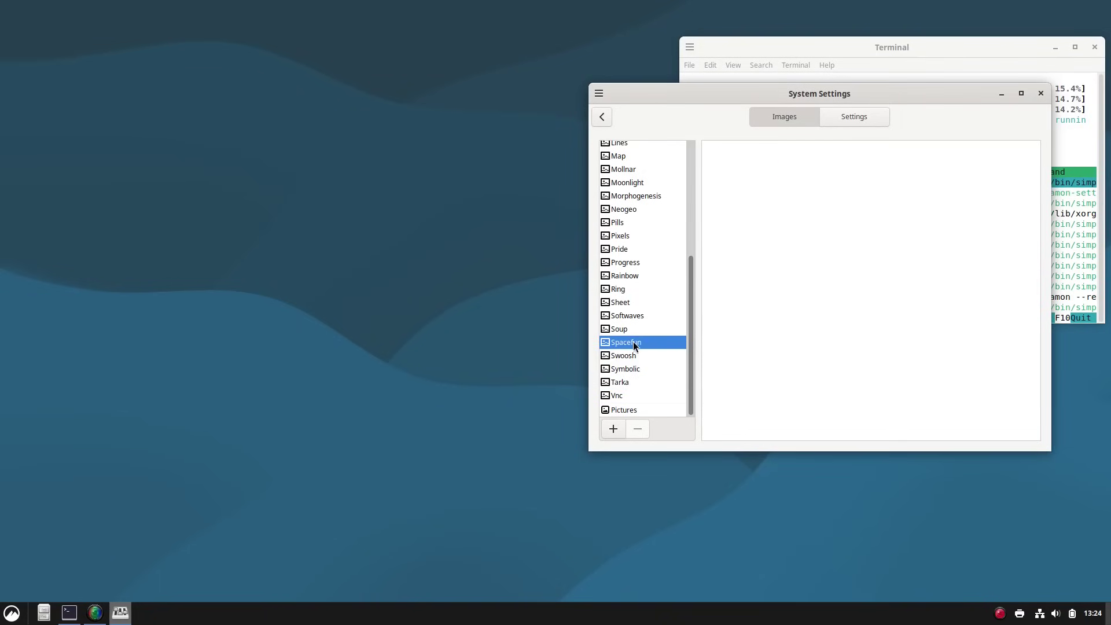
{"action": "left_click", "coordinate": [618, 328]}
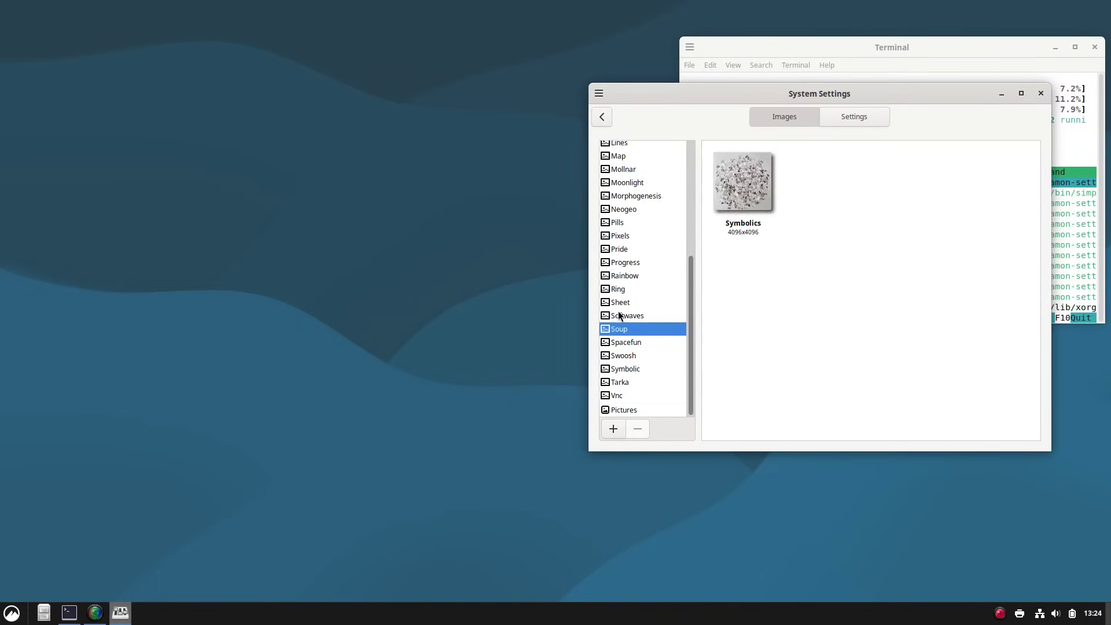
{"action": "left_click", "coordinate": [619, 313]}
Preview Sheet, Ring, Rainbow, Progress, Pride and Pixels, then return to the settings overview.
{"action": "left_click", "coordinate": [617, 300]}
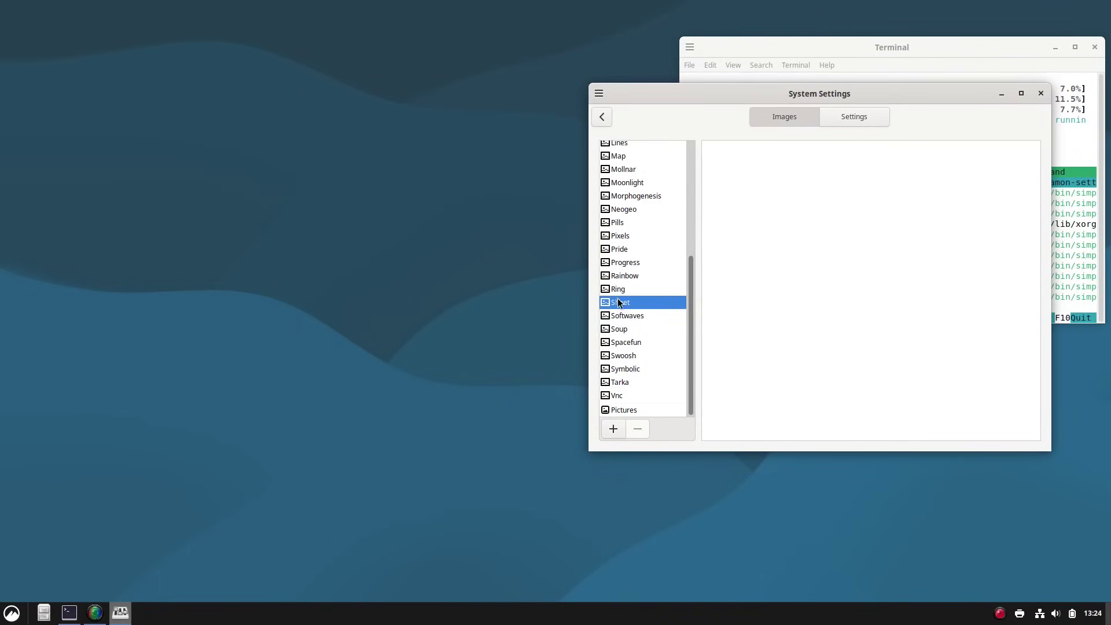
{"action": "left_click", "coordinate": [619, 288]}
{"action": "left_click", "coordinate": [616, 276]}
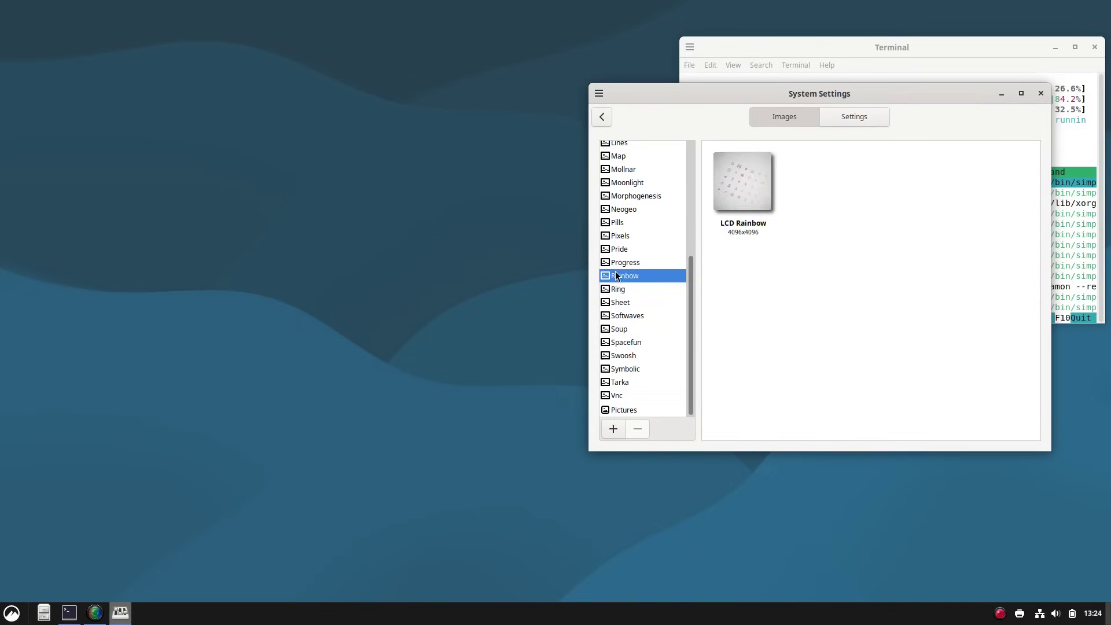
{"action": "left_click", "coordinate": [617, 263]}
{"action": "left_click", "coordinate": [617, 248]}
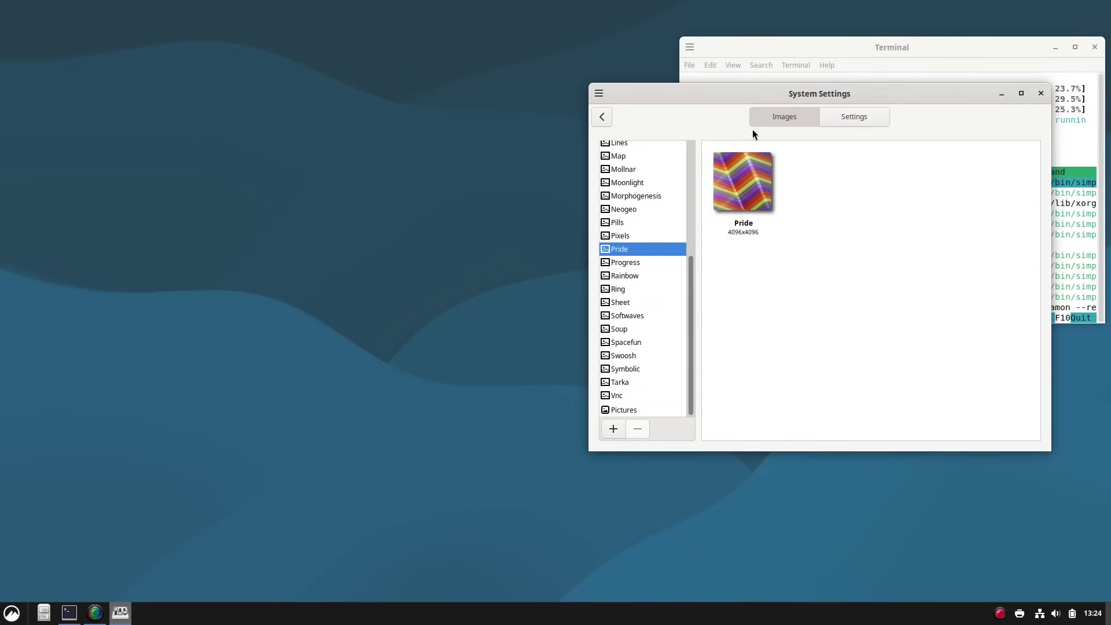
{"action": "left_click", "coordinate": [632, 237]}
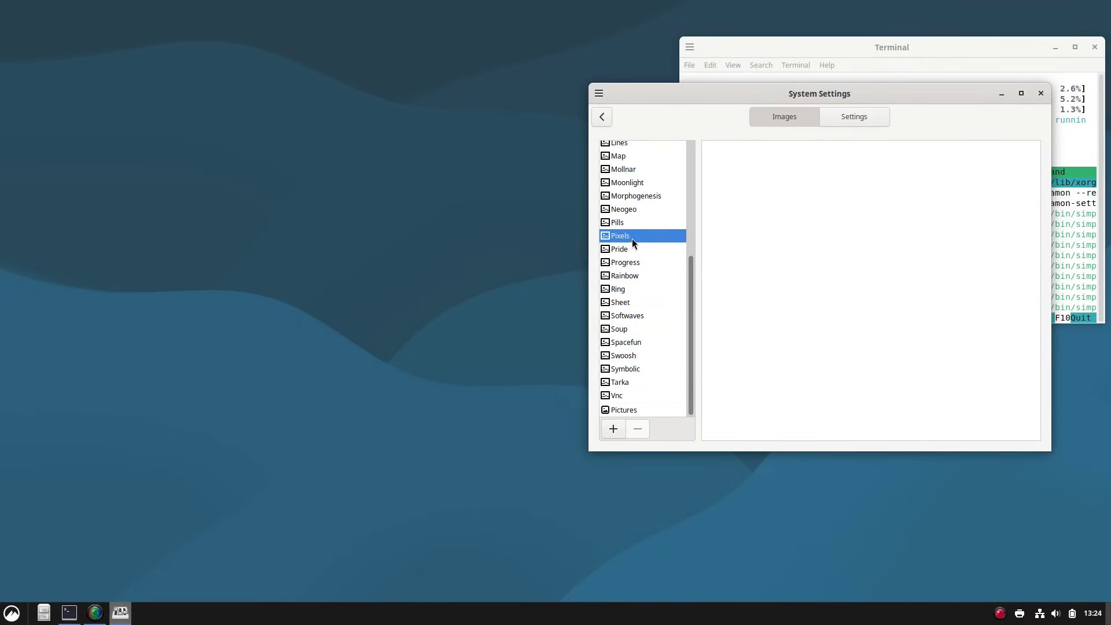
{"action": "left_click", "coordinate": [601, 116]}
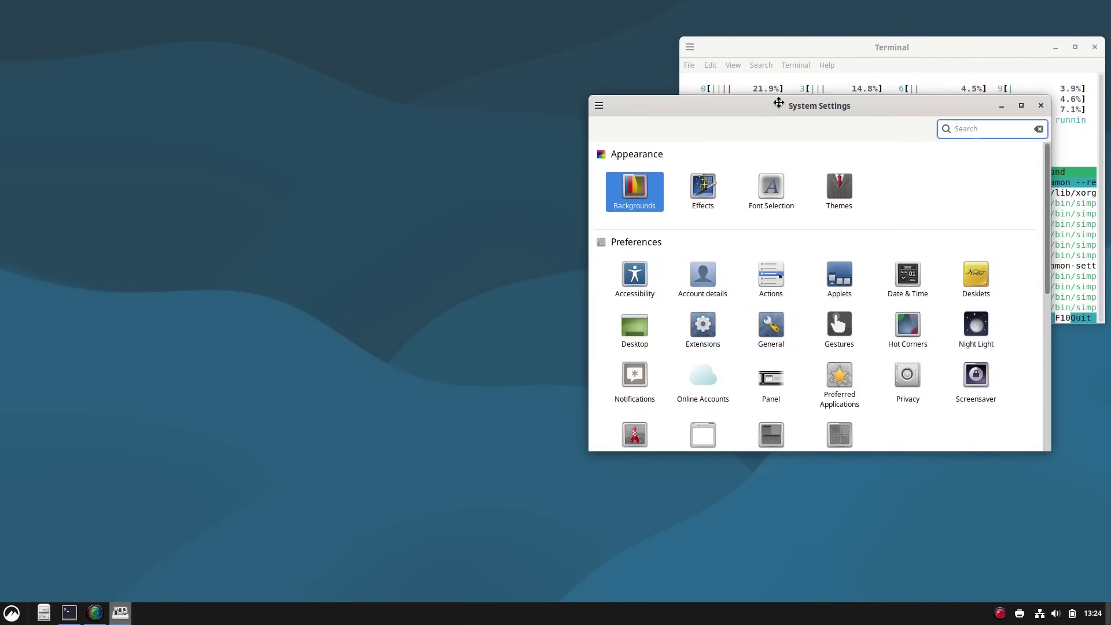
Open the Themes page and close the Terminal window running htop.
{"action": "left_click_drag", "start_coordinate": [782, 105], "coordinate": [310, 87]}
{"action": "left_click", "coordinate": [367, 173]}
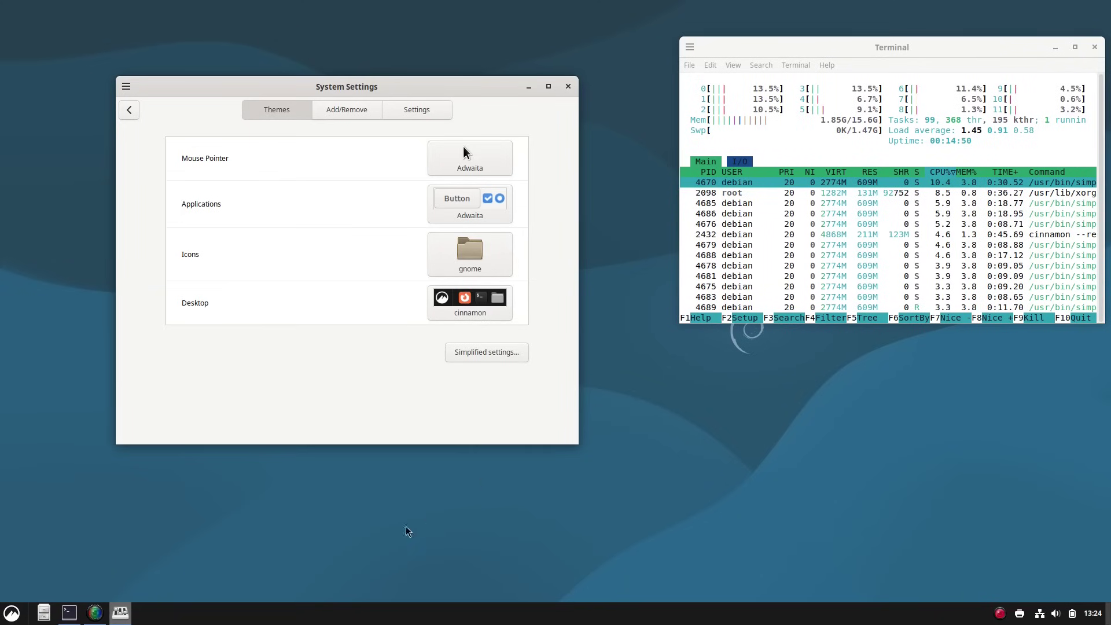
{"action": "left_click", "coordinate": [16, 616]}
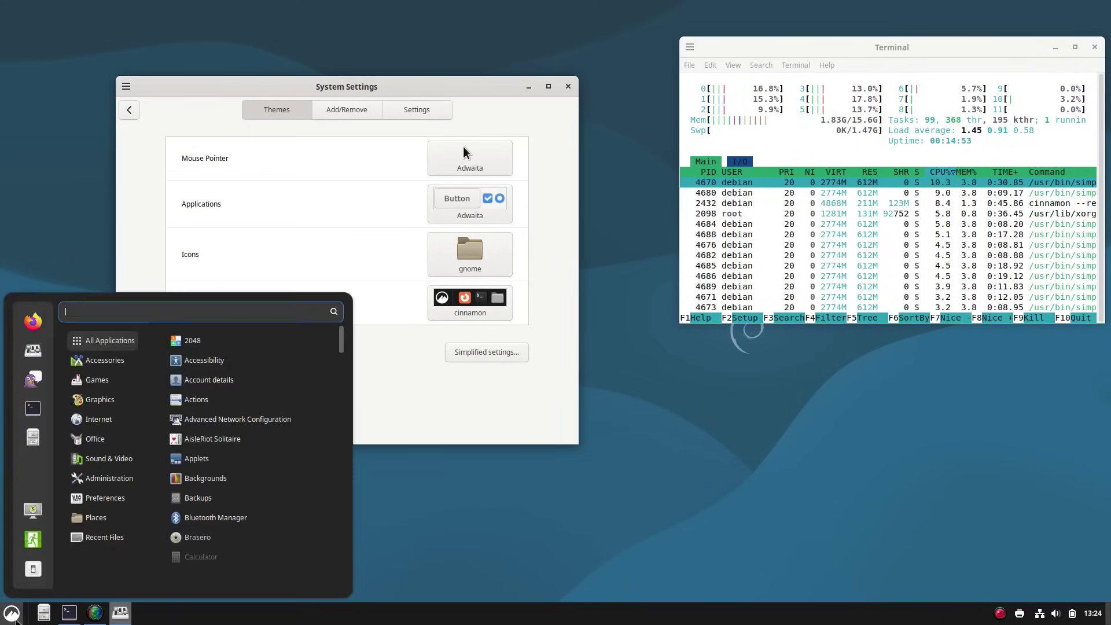
{"action": "left_click", "coordinate": [17, 618]}
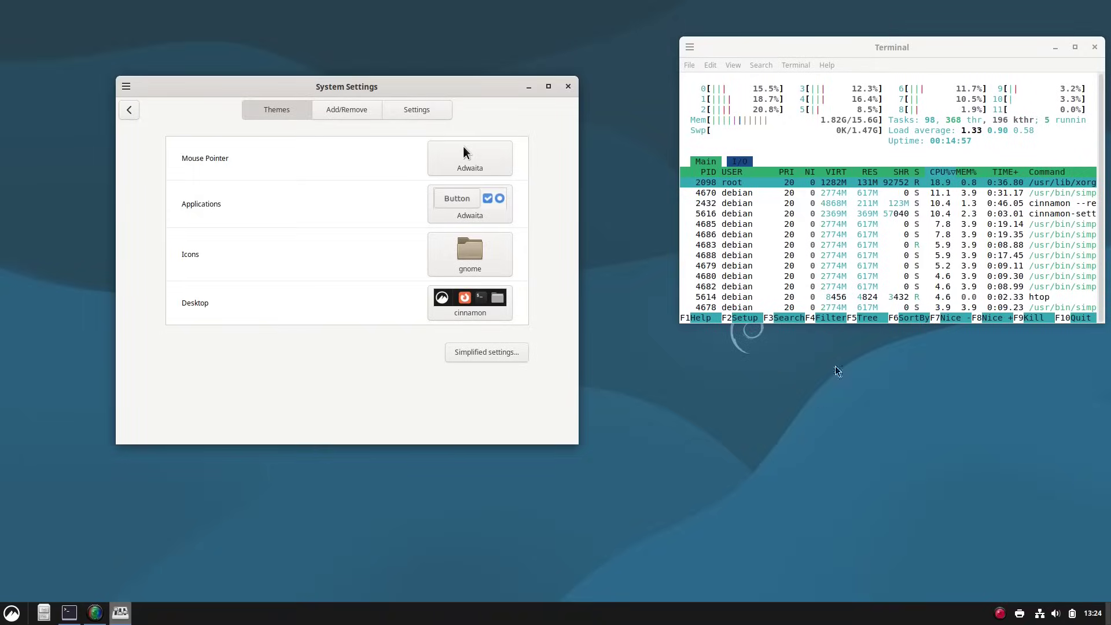
{"action": "left_click", "coordinate": [1094, 47]}
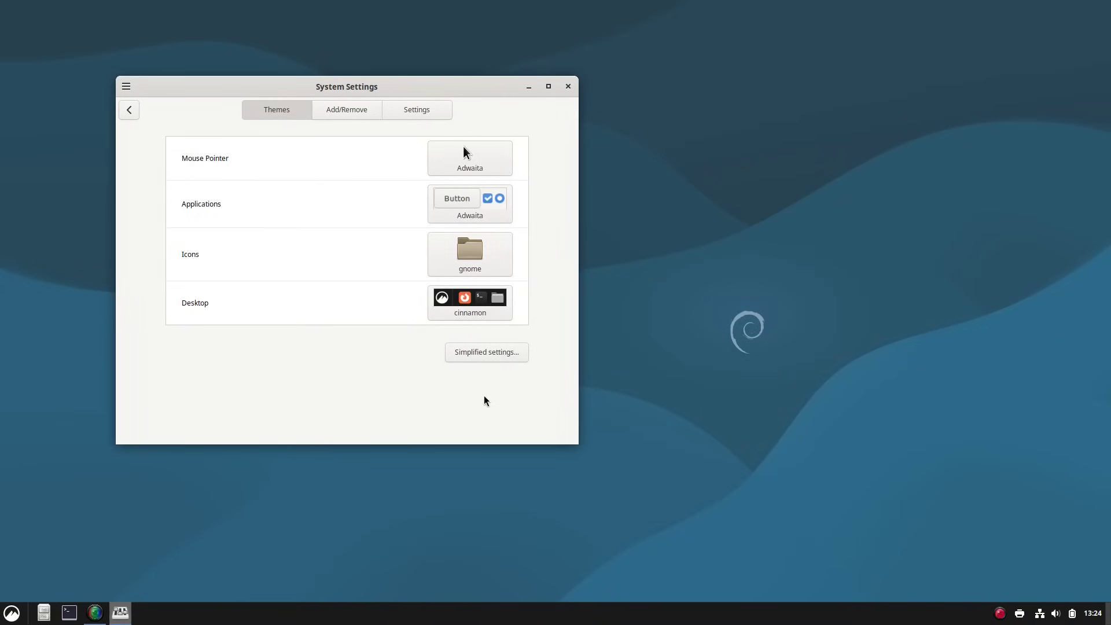
{"action": "left_click", "coordinate": [493, 353]}
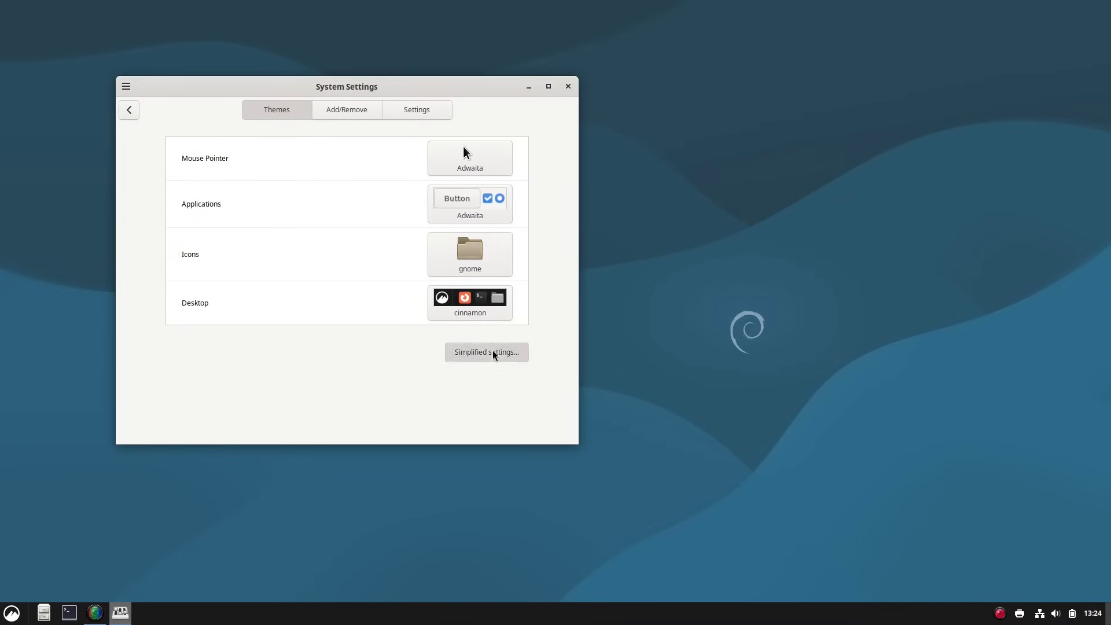
{"action": "left_click", "coordinate": [332, 166]}
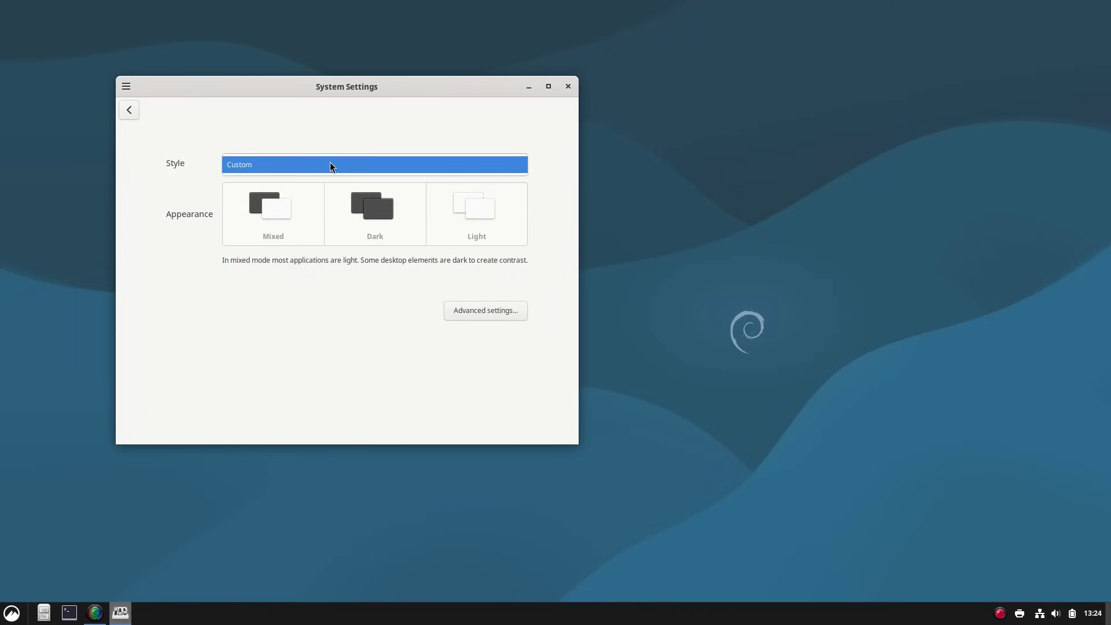
{"action": "left_click", "coordinate": [332, 166]}
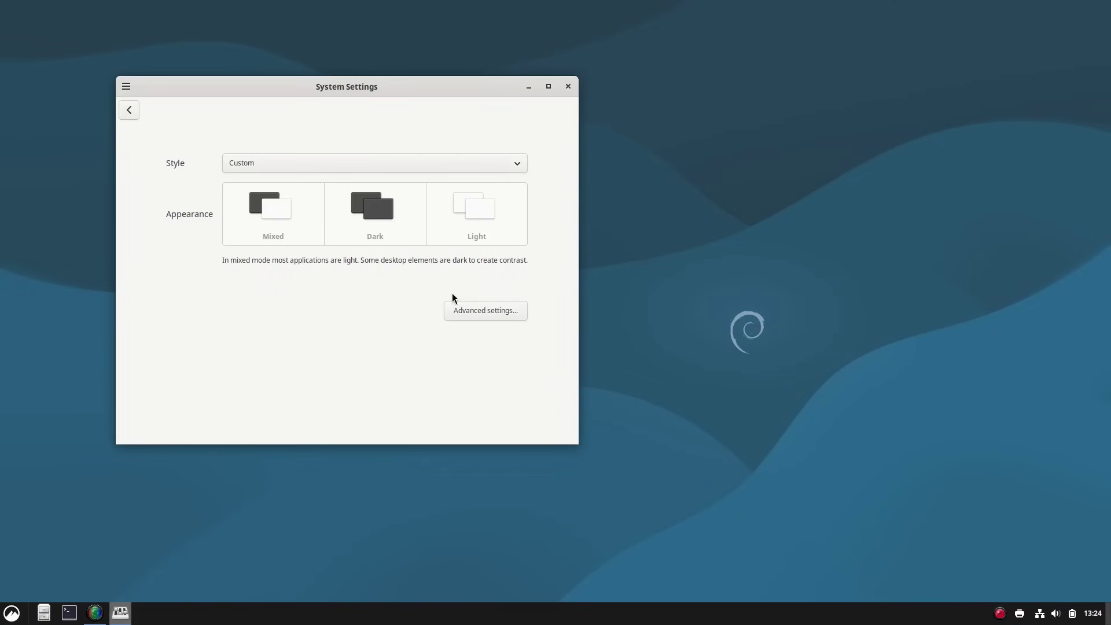
{"action": "left_click", "coordinate": [490, 316]}
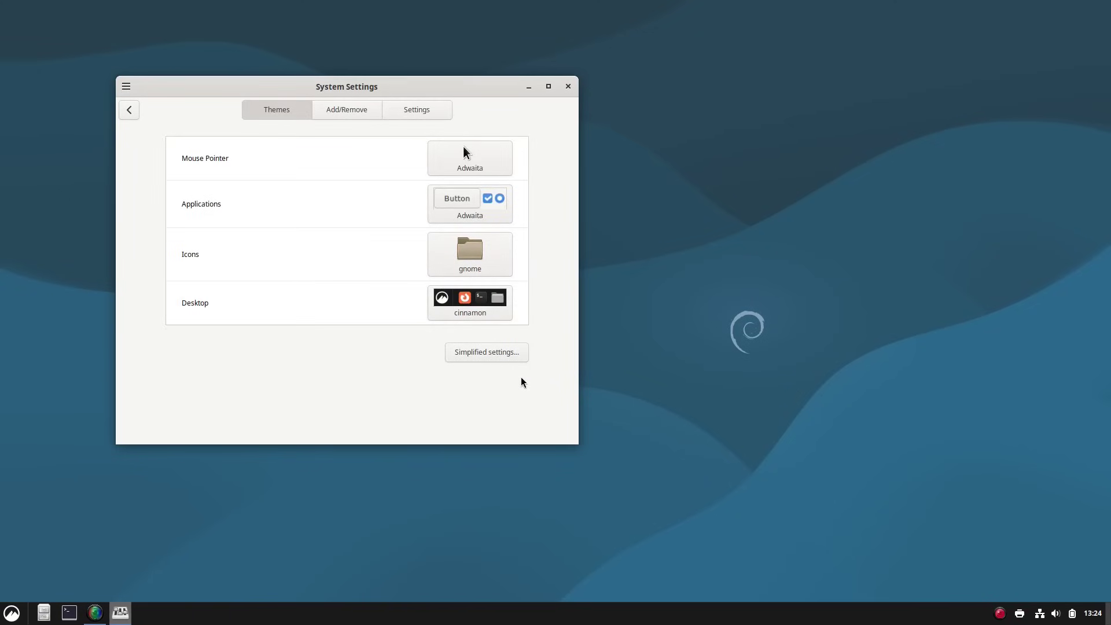
Set the Desktop theme to Arc-Dark so the taskbar restyles.
{"action": "left_click_drag", "start_coordinate": [475, 93], "coordinate": [755, 73]}
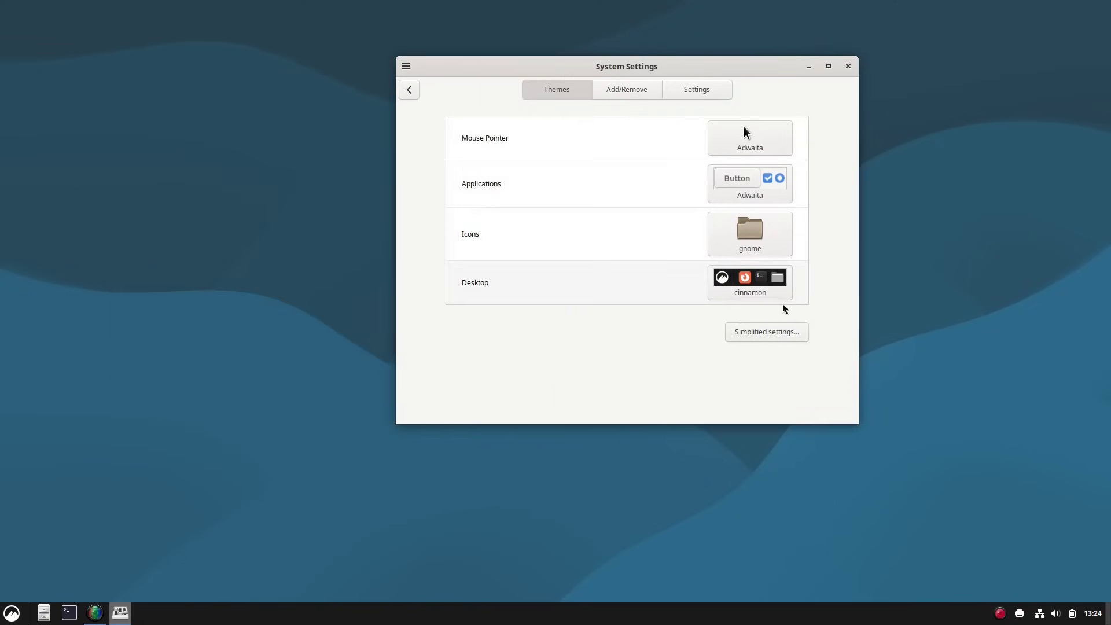
{"action": "left_click", "coordinate": [758, 289]}
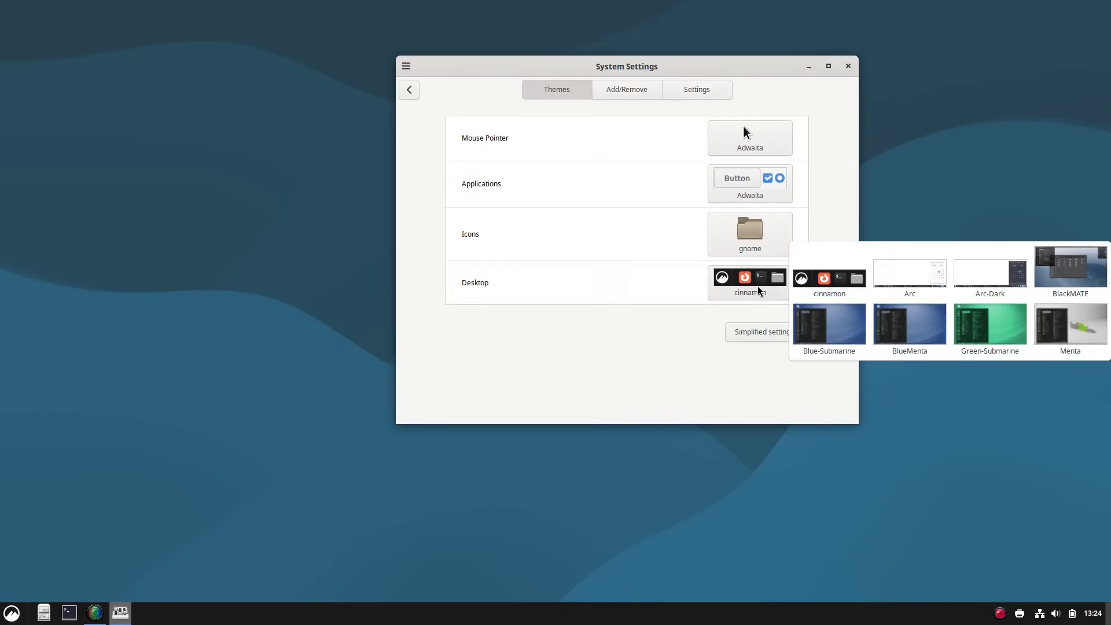
{"action": "left_click", "coordinate": [978, 281]}
{"action": "left_click", "coordinate": [7, 614]}
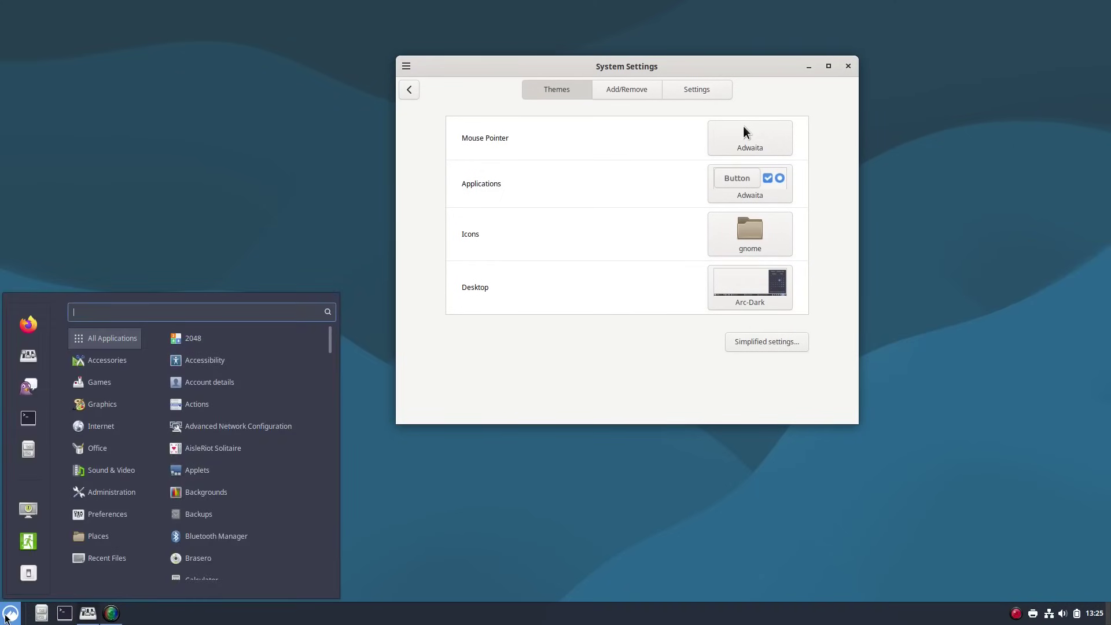
{"action": "left_click", "coordinate": [549, 363]}
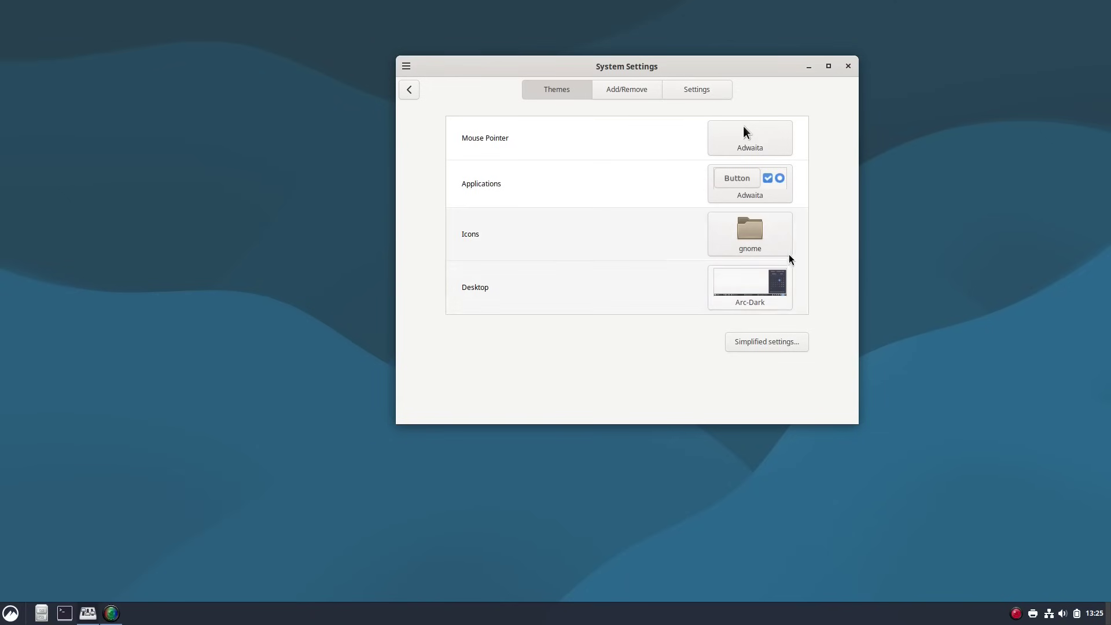
{"action": "left_click", "coordinate": [789, 252]}
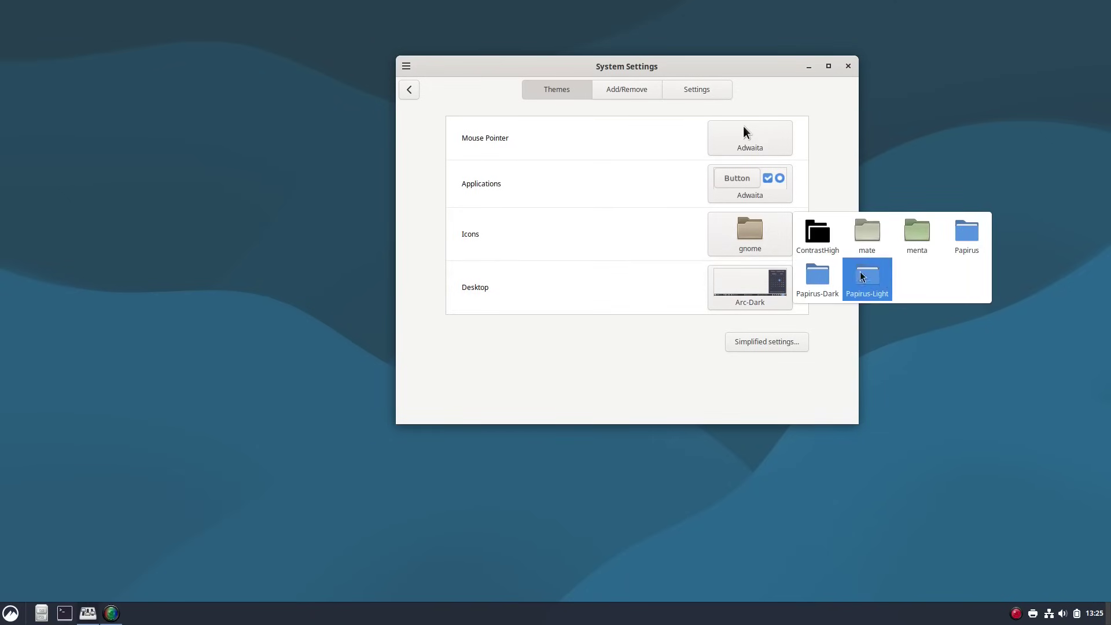
Apply Papirus icons and the Arc-Dark applications theme, then browse downloadable themes.
{"action": "left_click", "coordinate": [970, 236]}
{"action": "left_click", "coordinate": [767, 194]}
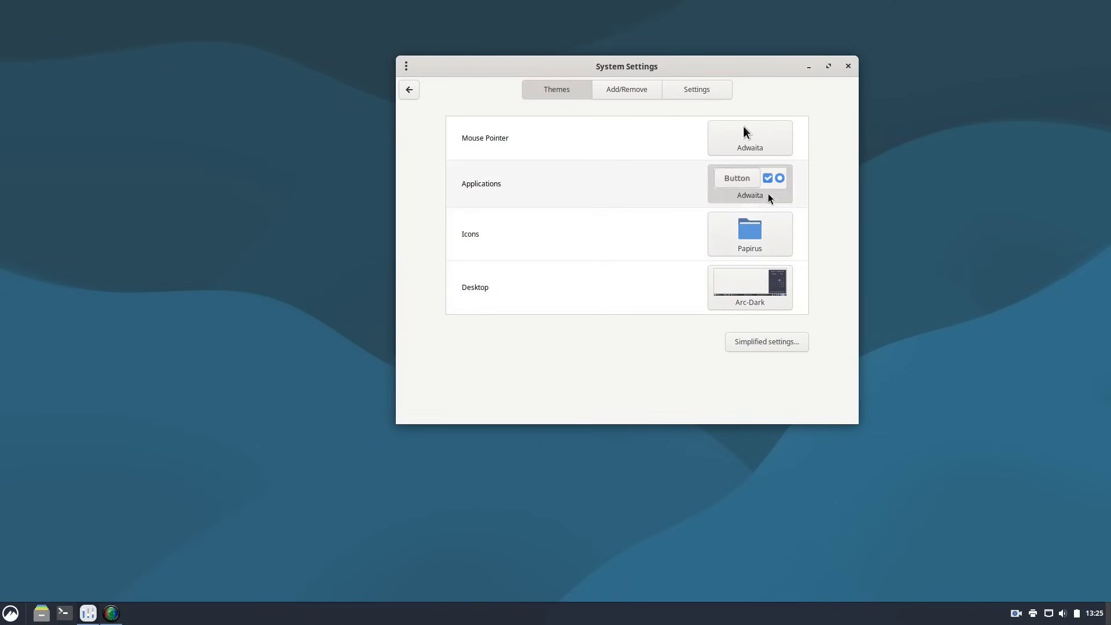
{"action": "left_click", "coordinate": [900, 196]}
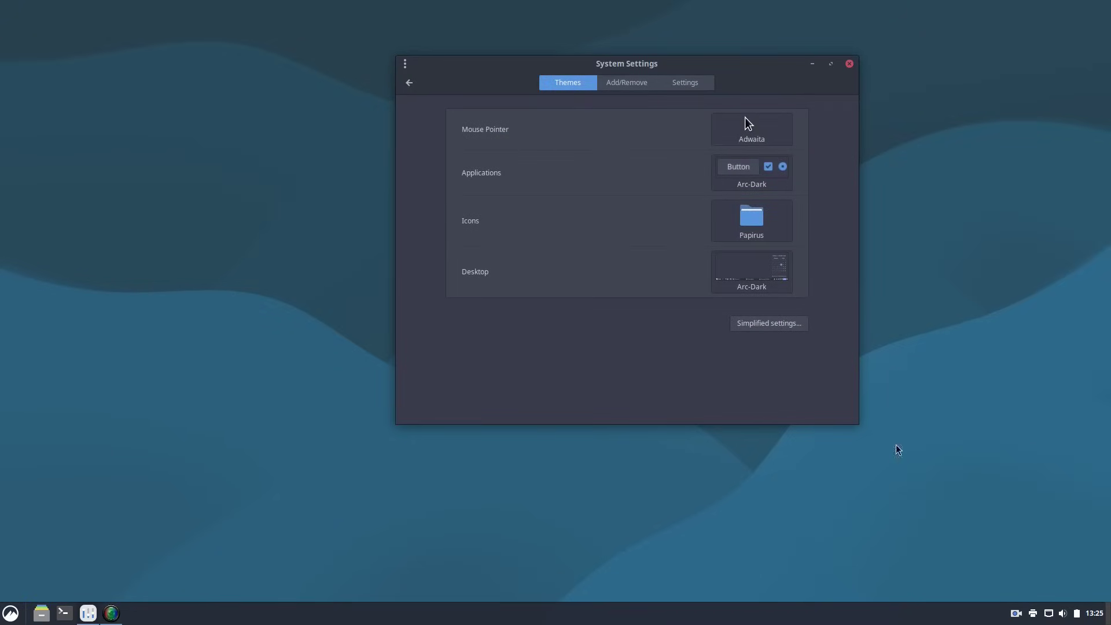
{"action": "left_click", "coordinate": [10, 613]}
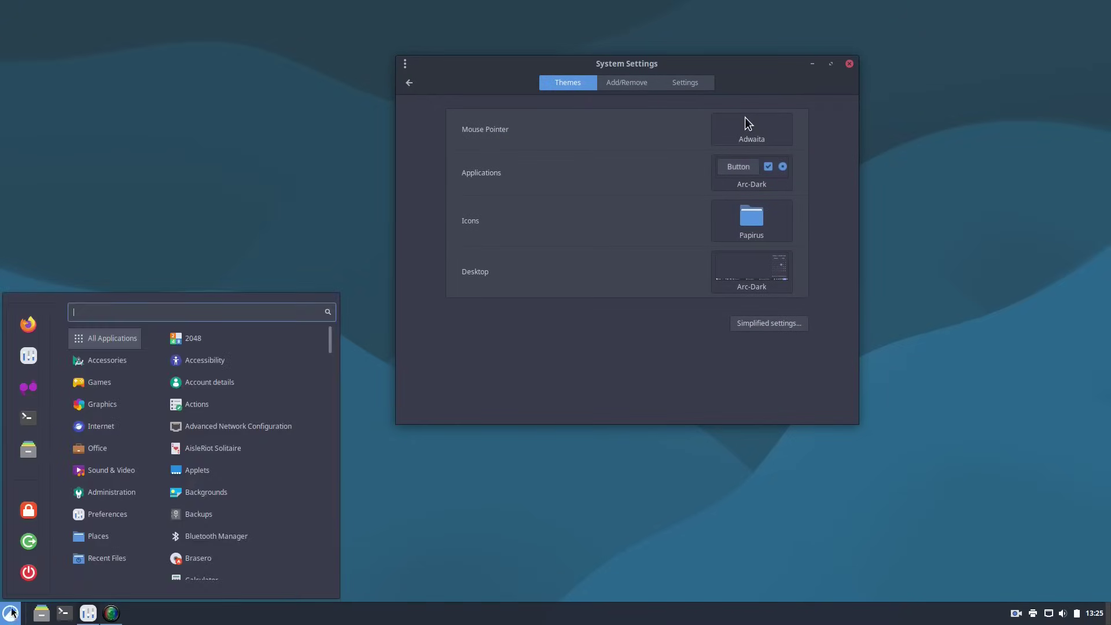
{"action": "left_click", "coordinate": [486, 442]}
{"action": "left_click_drag", "start_coordinate": [756, 65], "coordinate": [834, 195]}
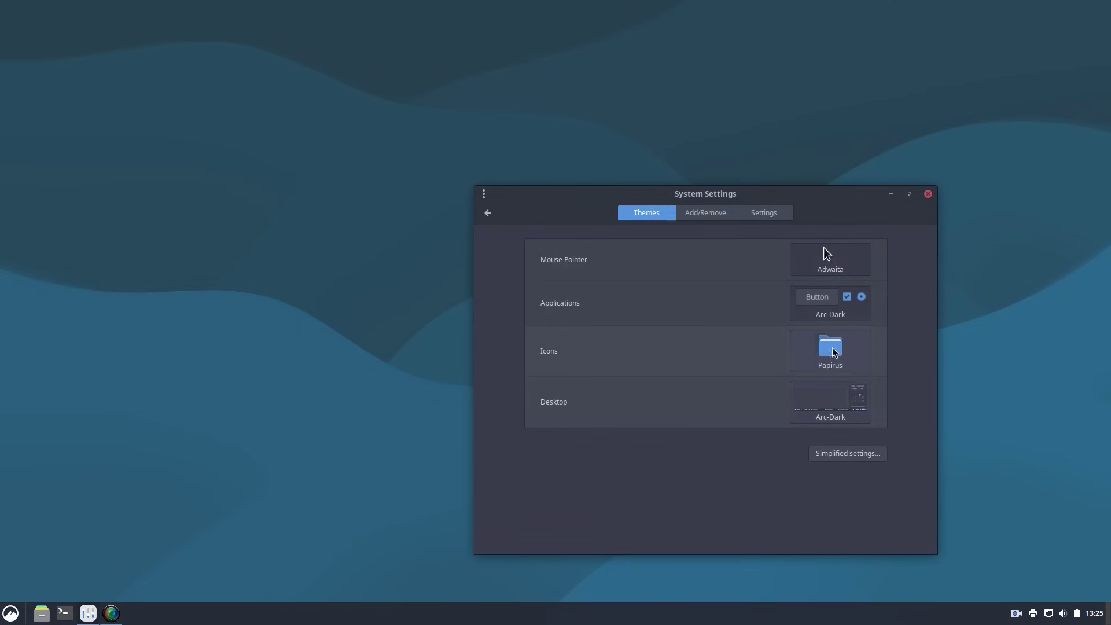
{"action": "left_click", "coordinate": [712, 214]}
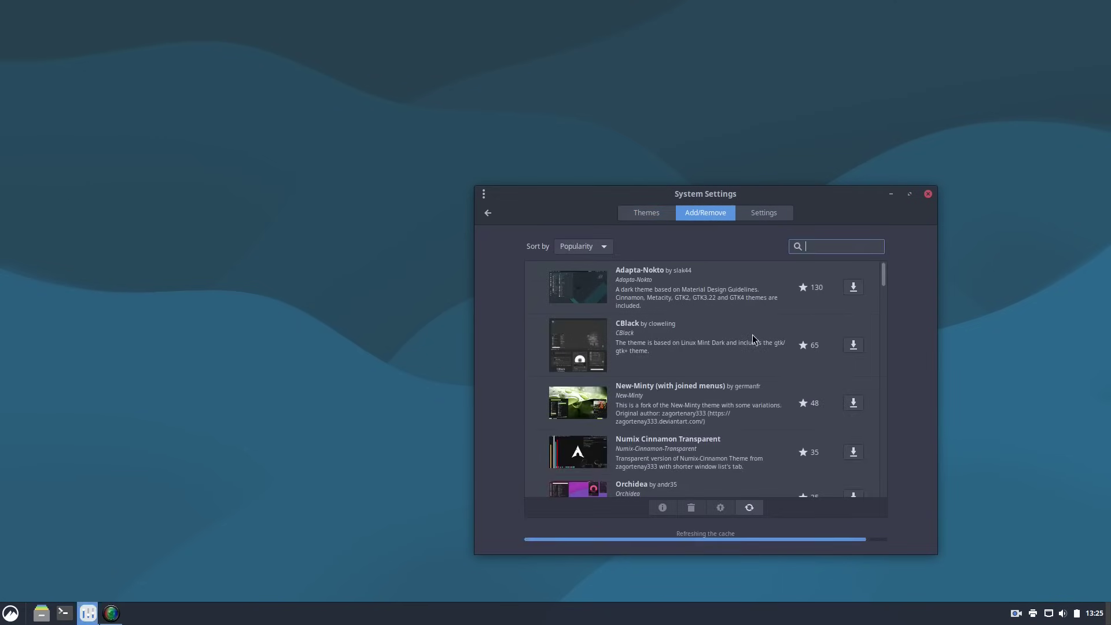
Scroll the downloadable themes, then return to the installed Adwaita, Arc-Dark and Papirus choices.
{"action": "scroll", "coordinate": [752, 365], "scroll_direction": "down", "scroll_amount": 6}
{"action": "scroll", "coordinate": [742, 382], "scroll_direction": "down", "scroll_amount": 15}
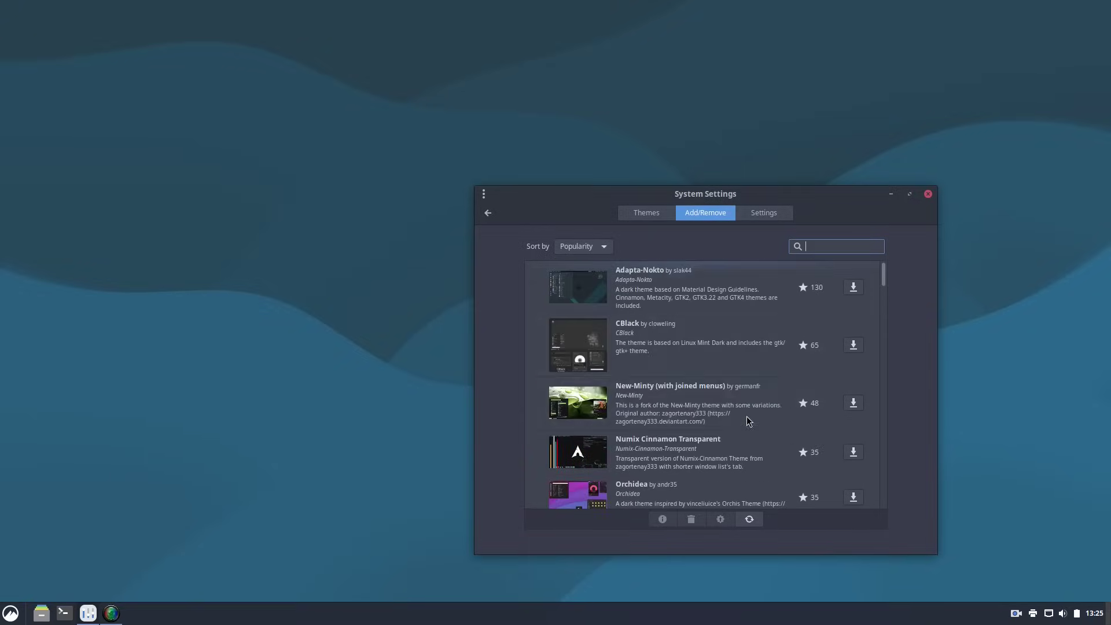
{"action": "left_click", "coordinate": [642, 212]}
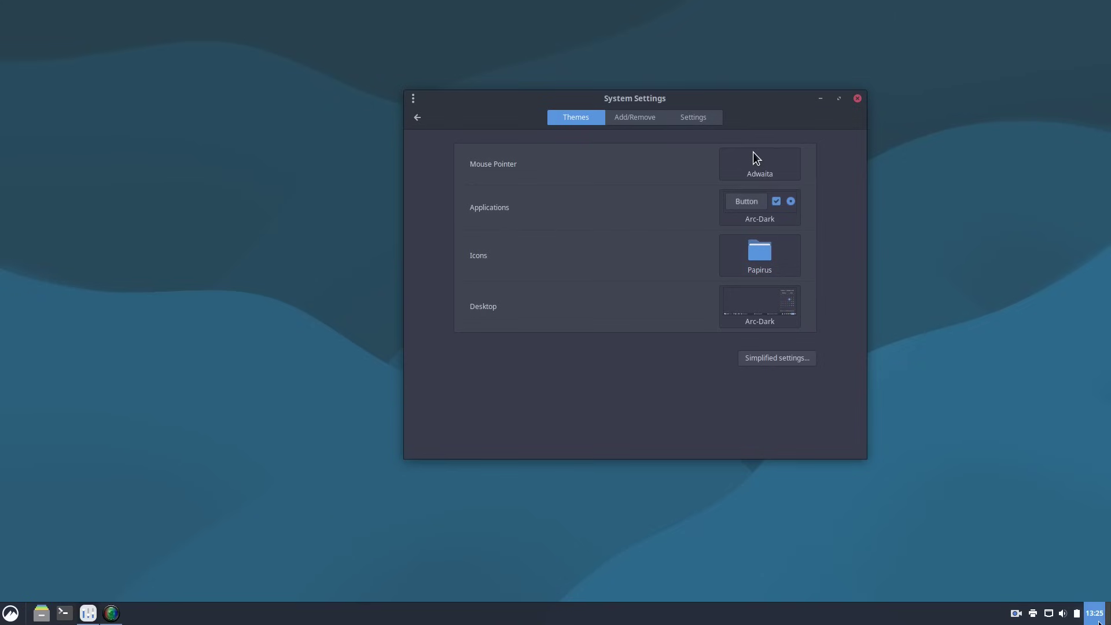
{"action": "mouse_move", "coordinate": [1098, 621]}
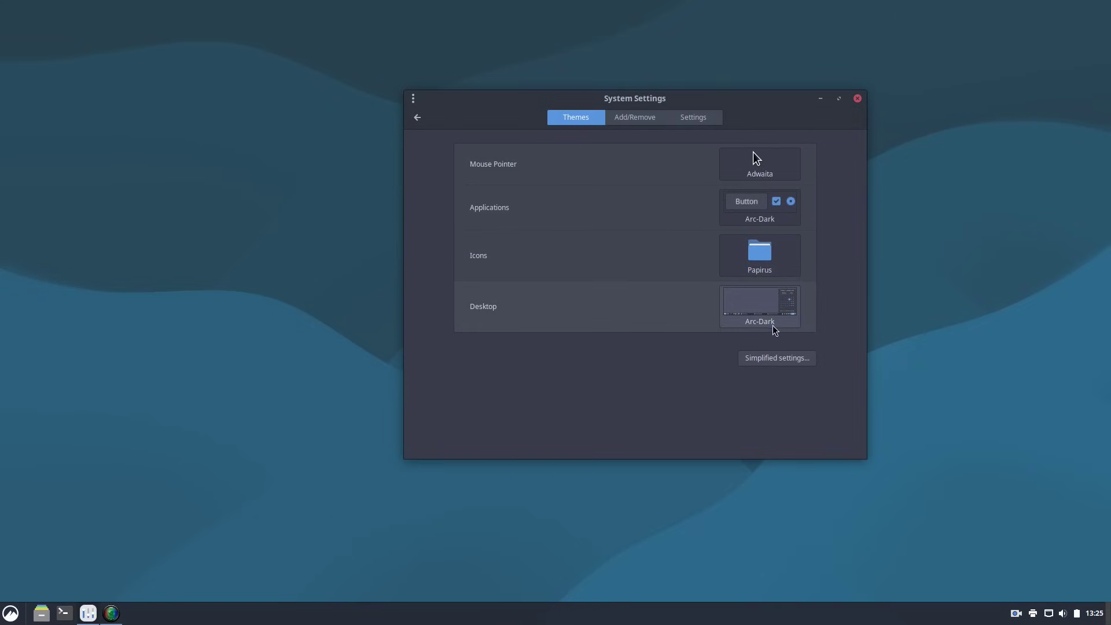
{"action": "left_click", "coordinate": [705, 116]}
Return to the settings overview and open Online Accounts under Preferences.
{"action": "left_click", "coordinate": [596, 116]}
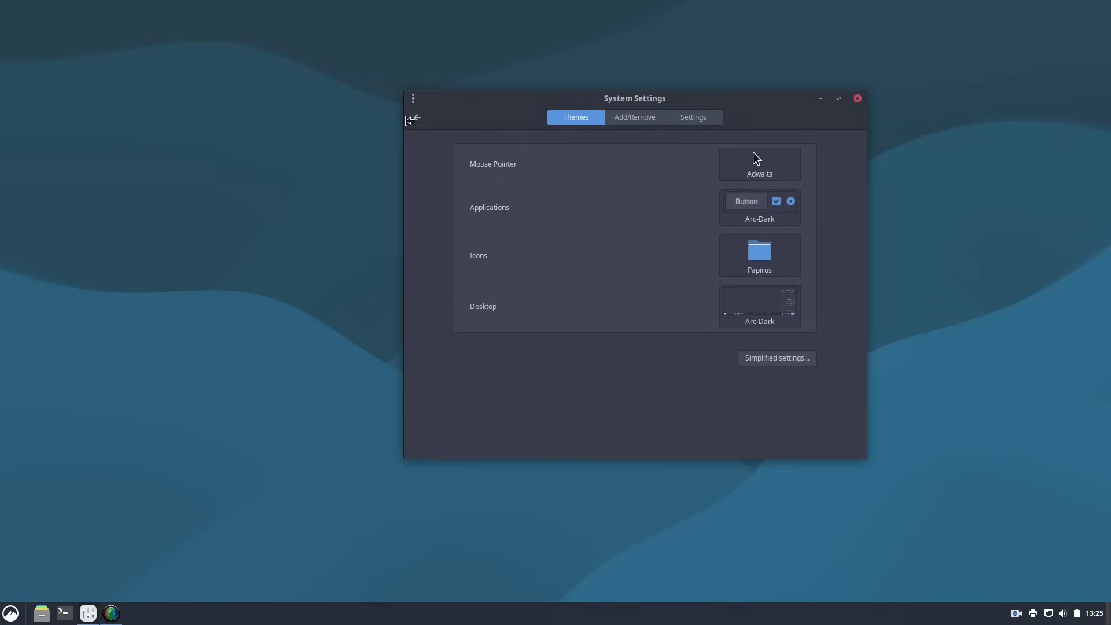
{"action": "left_click", "coordinate": [415, 118]}
{"action": "scroll", "coordinate": [711, 196], "scroll_direction": "down", "scroll_amount": 2}
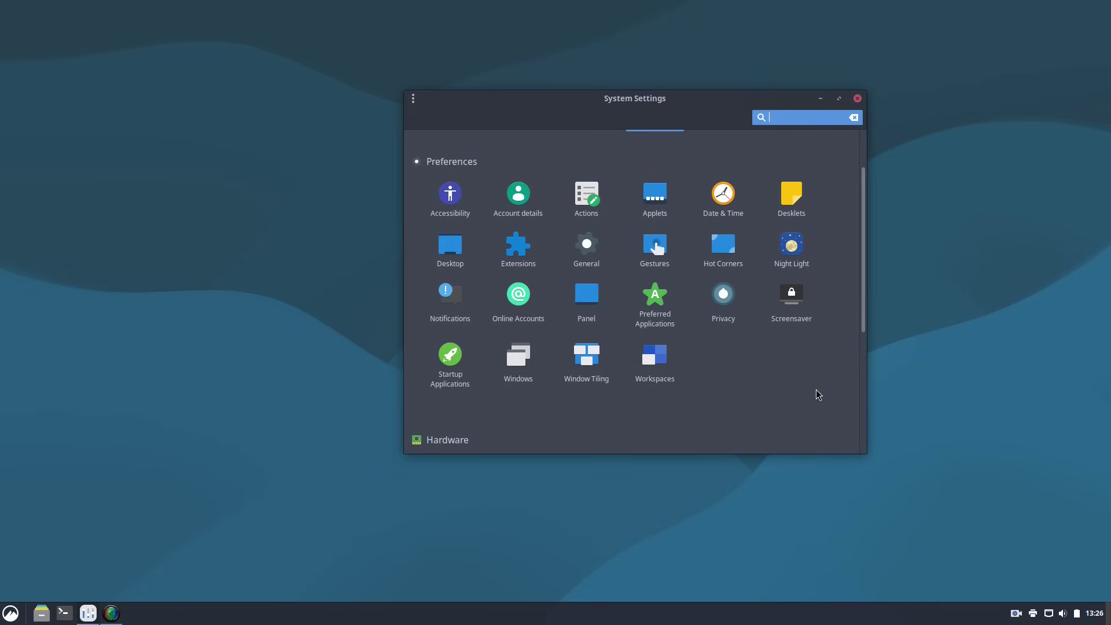
{"action": "left_click", "coordinate": [518, 296]}
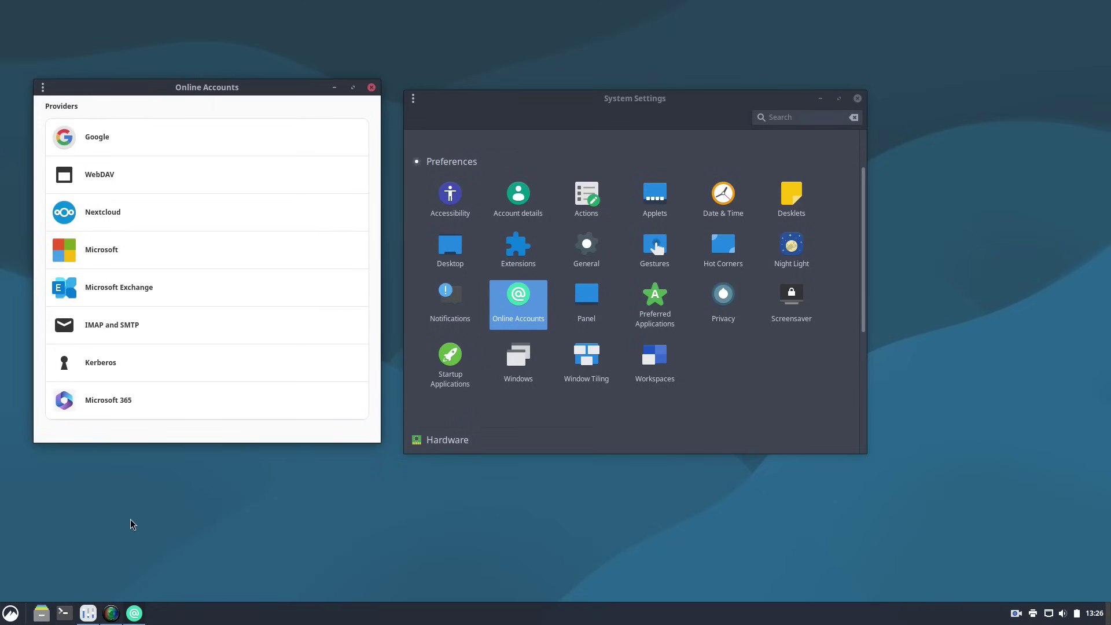
{"action": "left_click", "coordinate": [8, 618]}
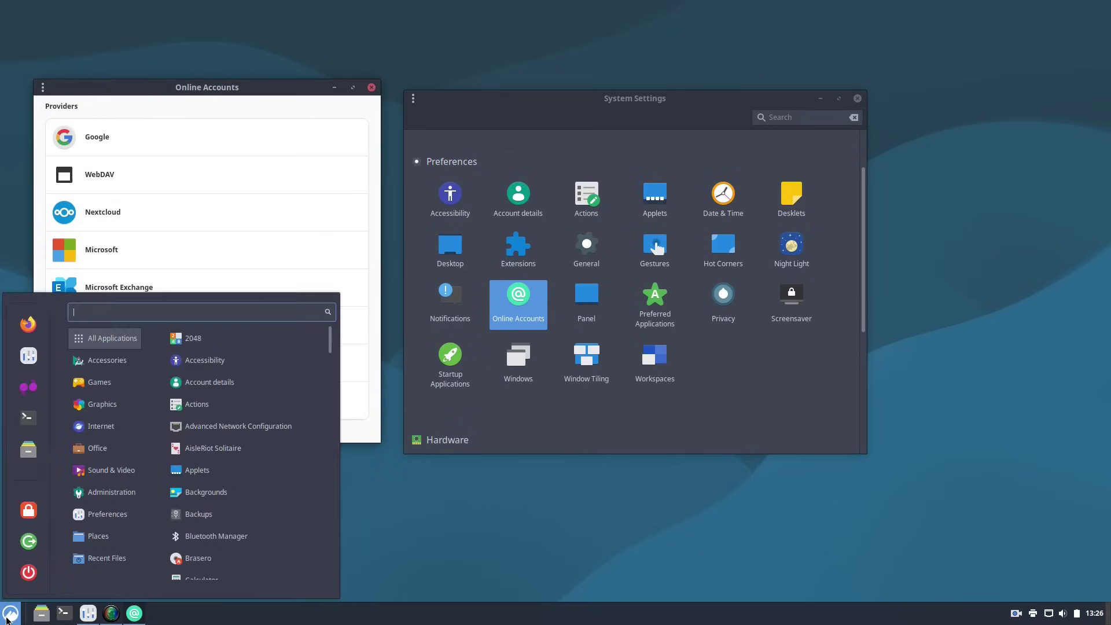
{"action": "type", "text": "cal"}
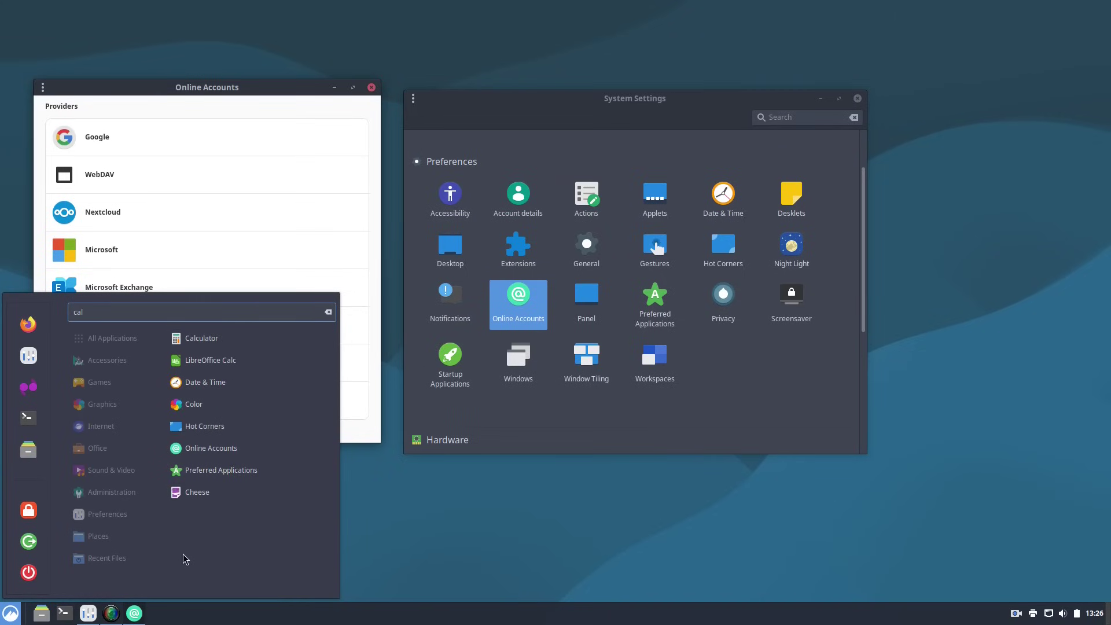
{"action": "key", "text": "BackSpace"}
{"action": "key", "text": "BackSpace"}
{"action": "key", "text": "BackSpace"}
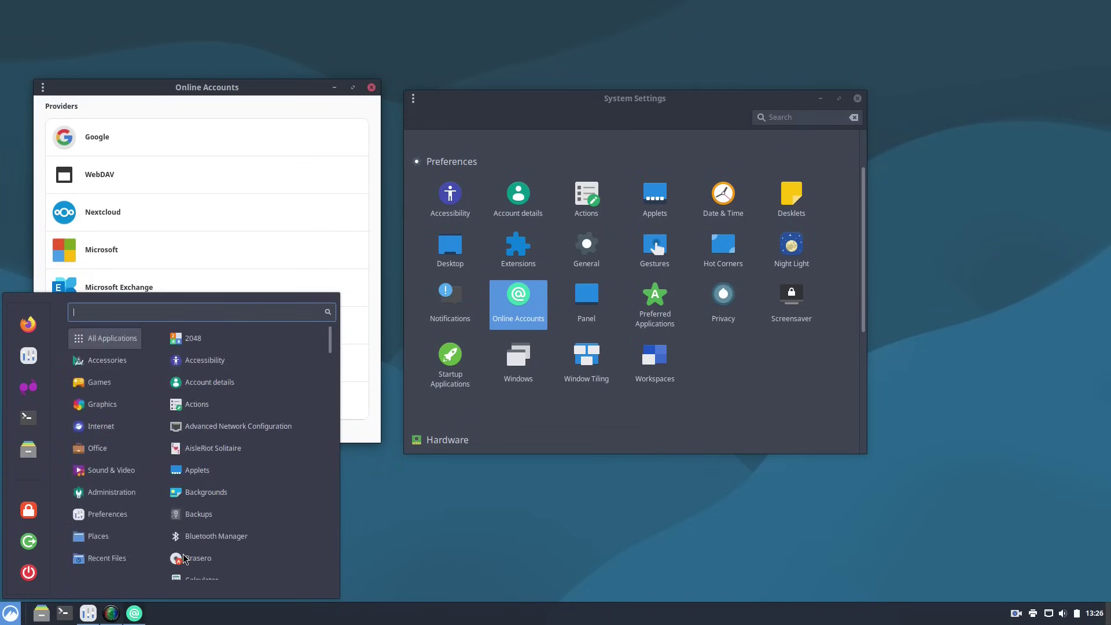
{"action": "left_click", "coordinate": [497, 399]}
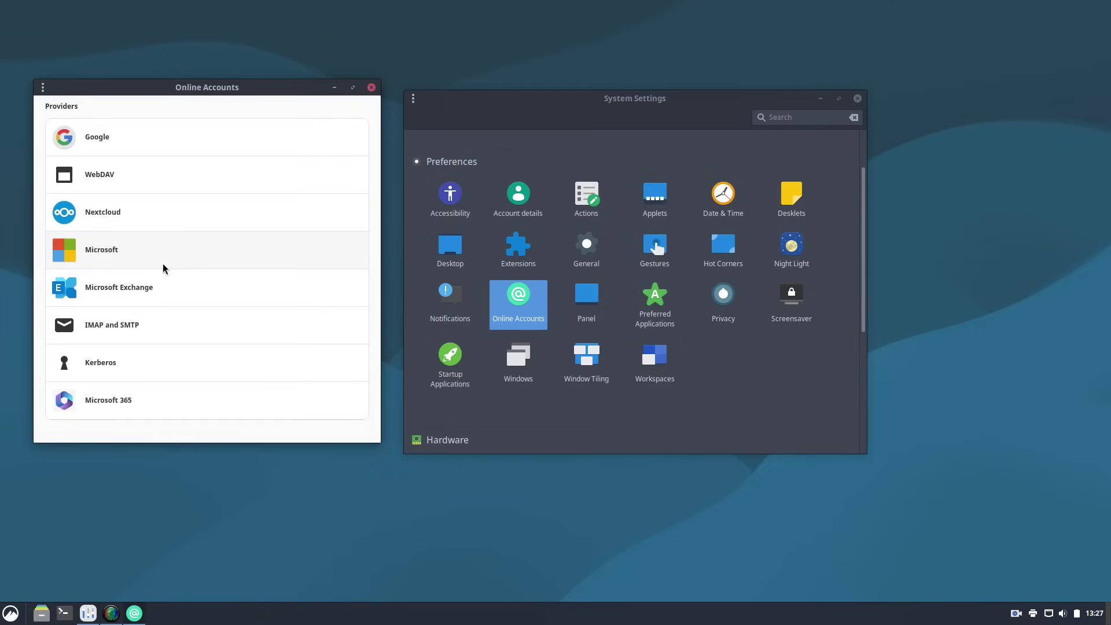
Close Online Accounts and disable Blueman Applet and Print Queue Applet in Startup Applications.
{"action": "left_click", "coordinate": [371, 87]}
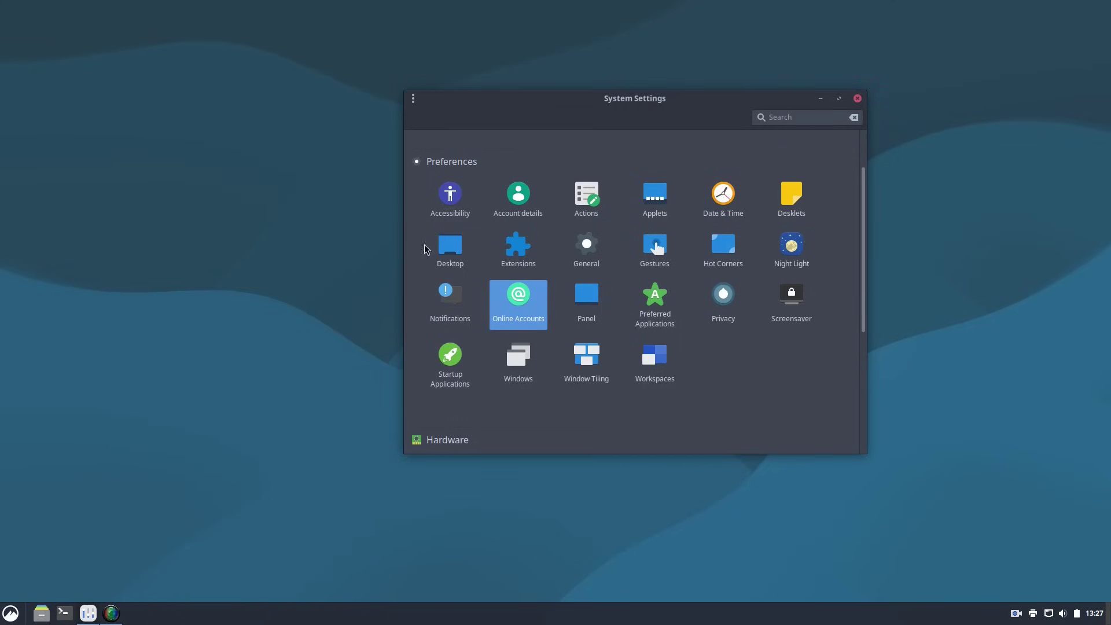
{"action": "scroll", "coordinate": [668, 360], "scroll_direction": "down", "scroll_amount": 3}
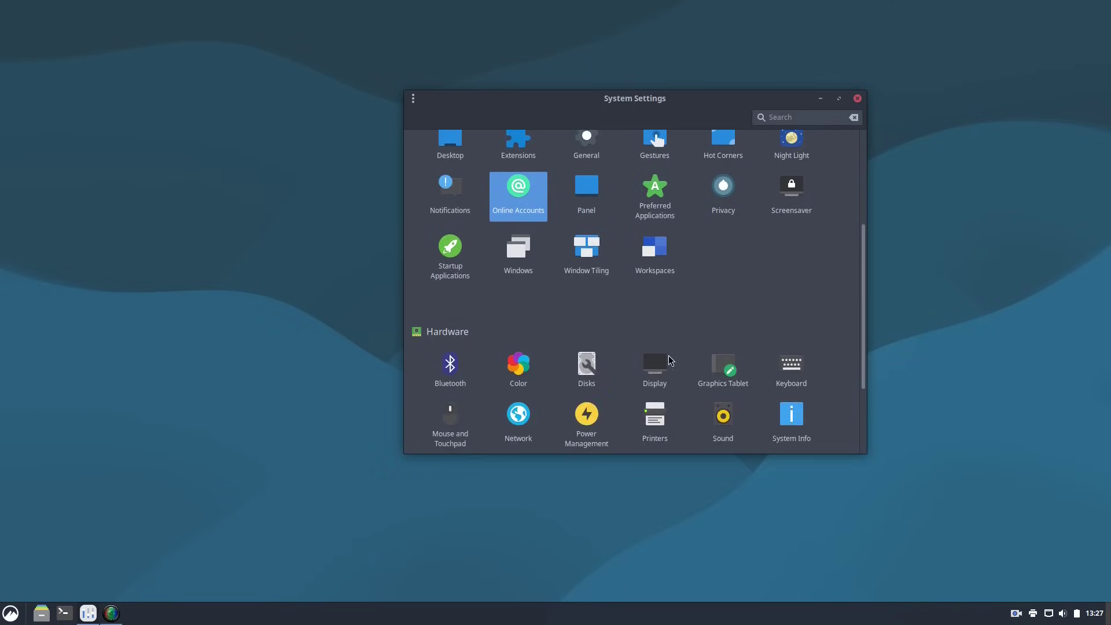
{"action": "scroll", "coordinate": [669, 355], "scroll_direction": "up", "scroll_amount": 5}
{"action": "left_click", "coordinate": [443, 393]}
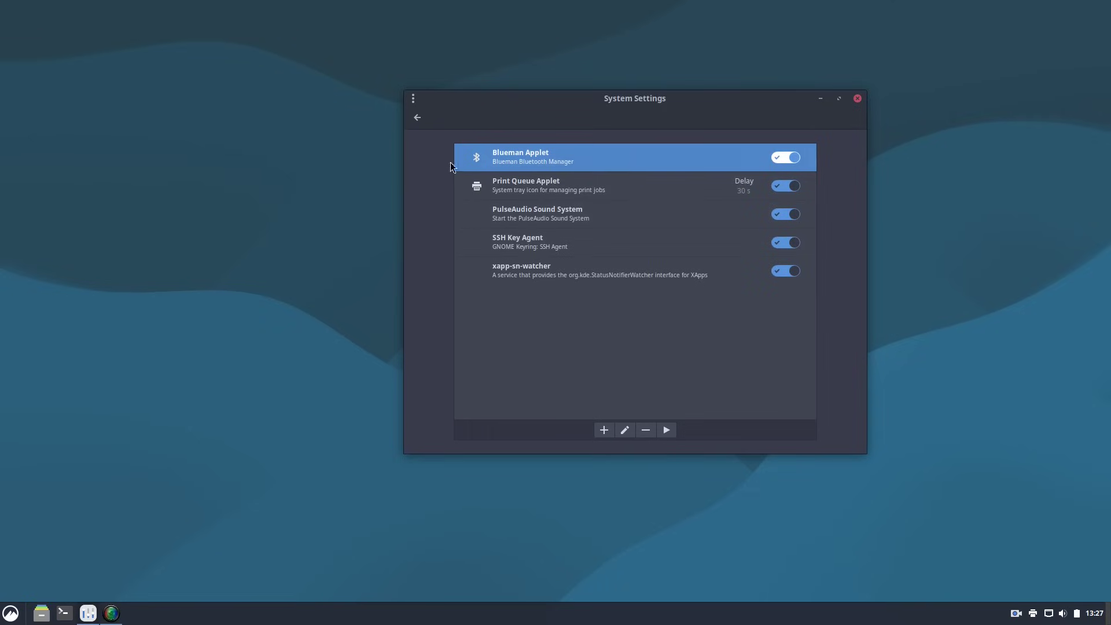
{"action": "left_click", "coordinate": [782, 159]}
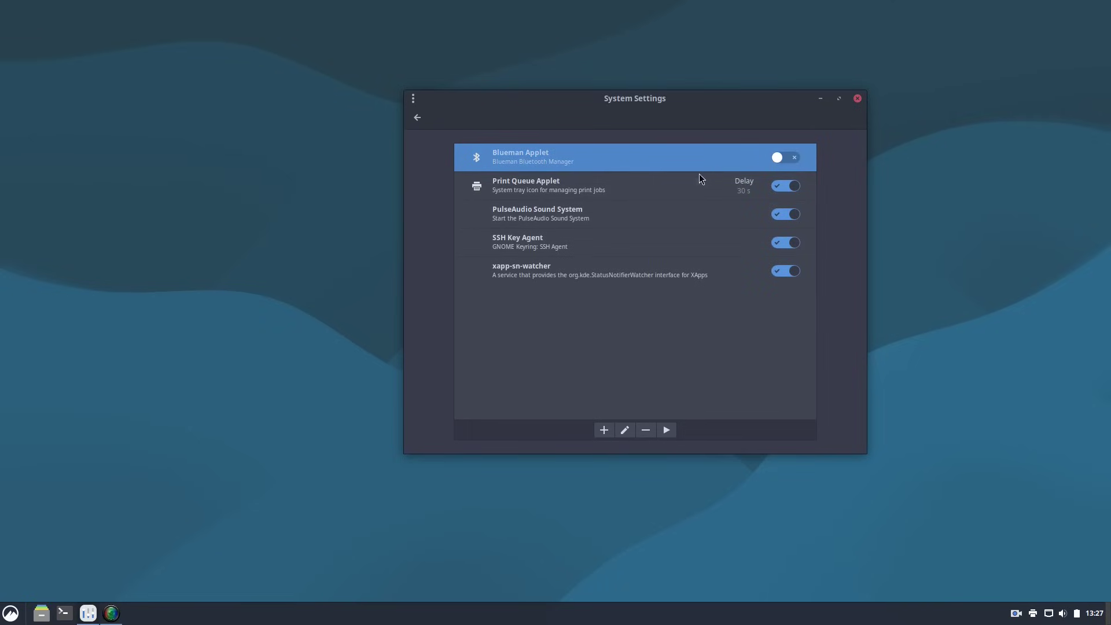
{"action": "left_click", "coordinate": [786, 190]}
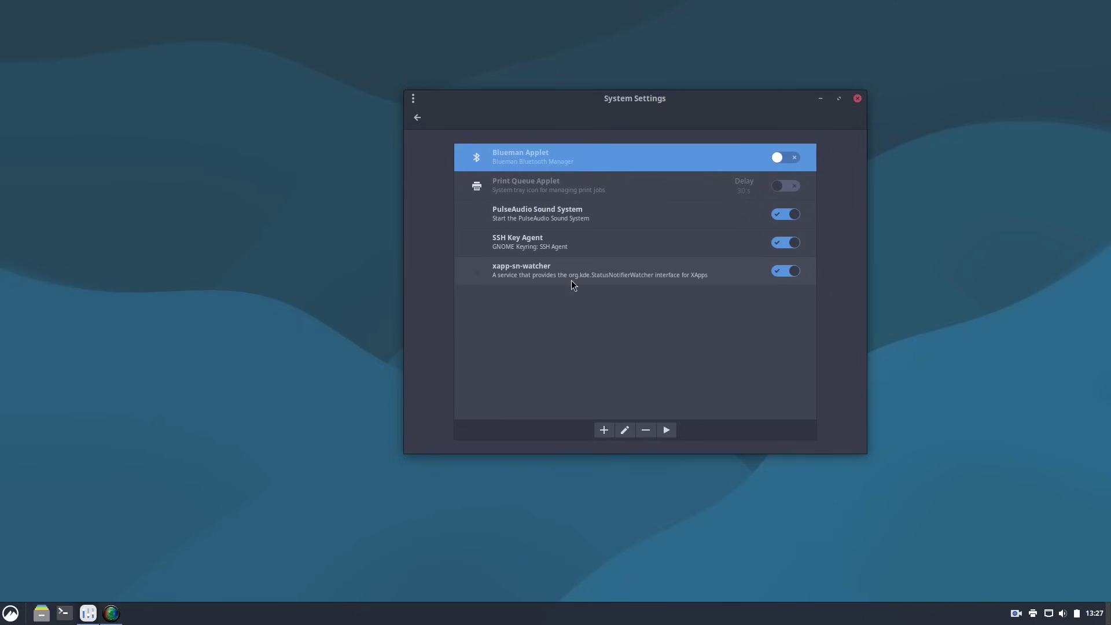
Return to the settings overview, scroll through it, and close System Settings.
{"action": "left_click", "coordinate": [416, 118]}
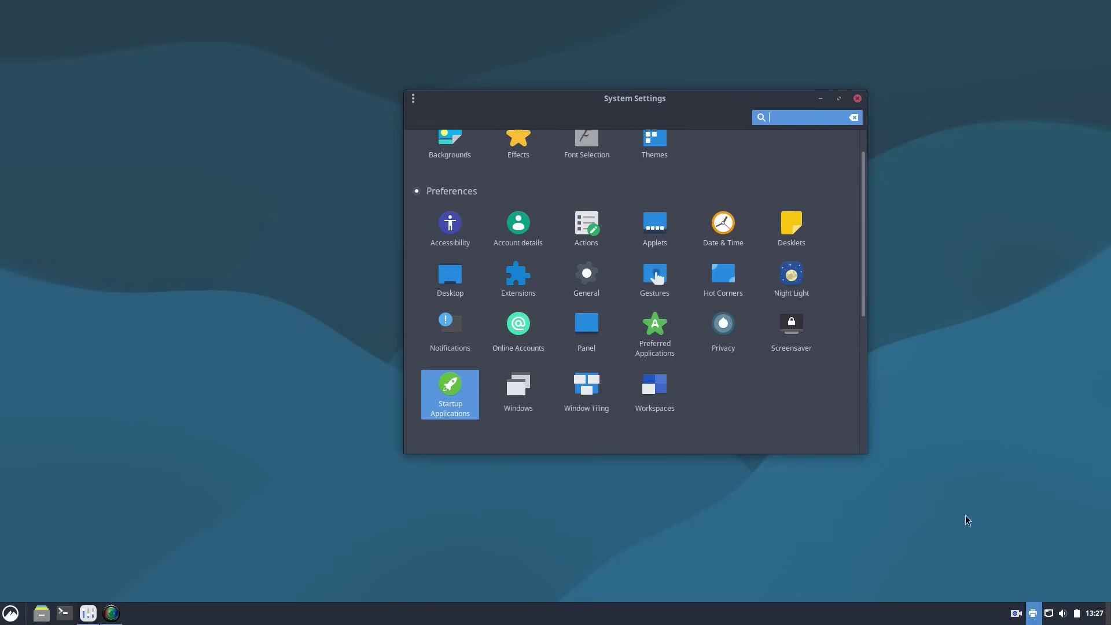
{"action": "scroll", "coordinate": [683, 393], "scroll_direction": "down", "scroll_amount": 3}
{"action": "scroll", "coordinate": [677, 391], "scroll_direction": "down", "scroll_amount": 2}
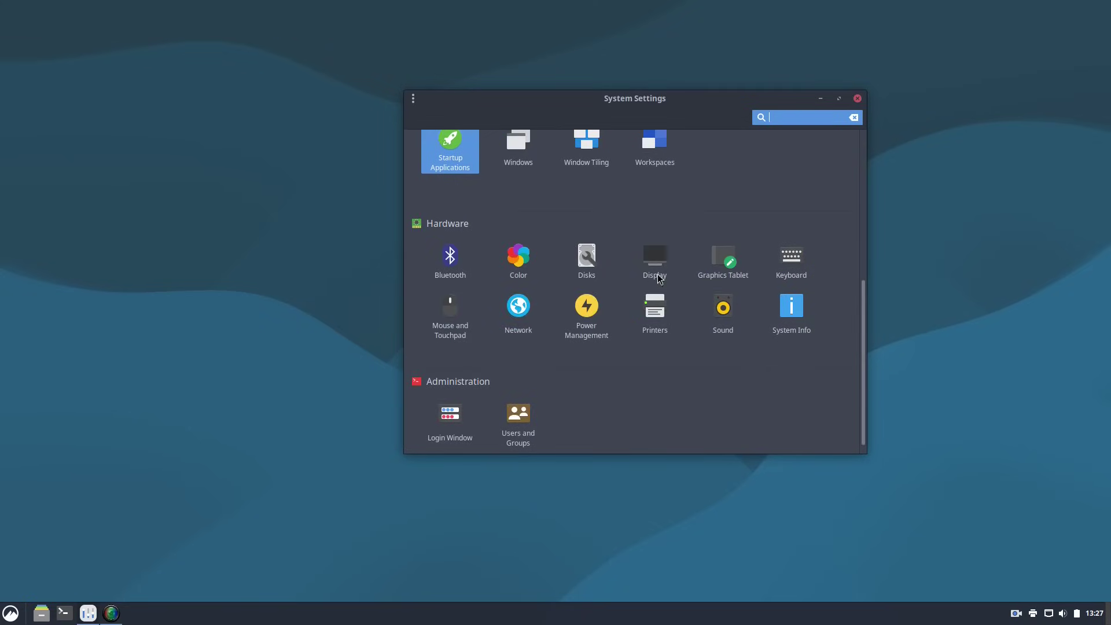
{"action": "scroll", "coordinate": [573, 329], "scroll_direction": "down", "scroll_amount": 1}
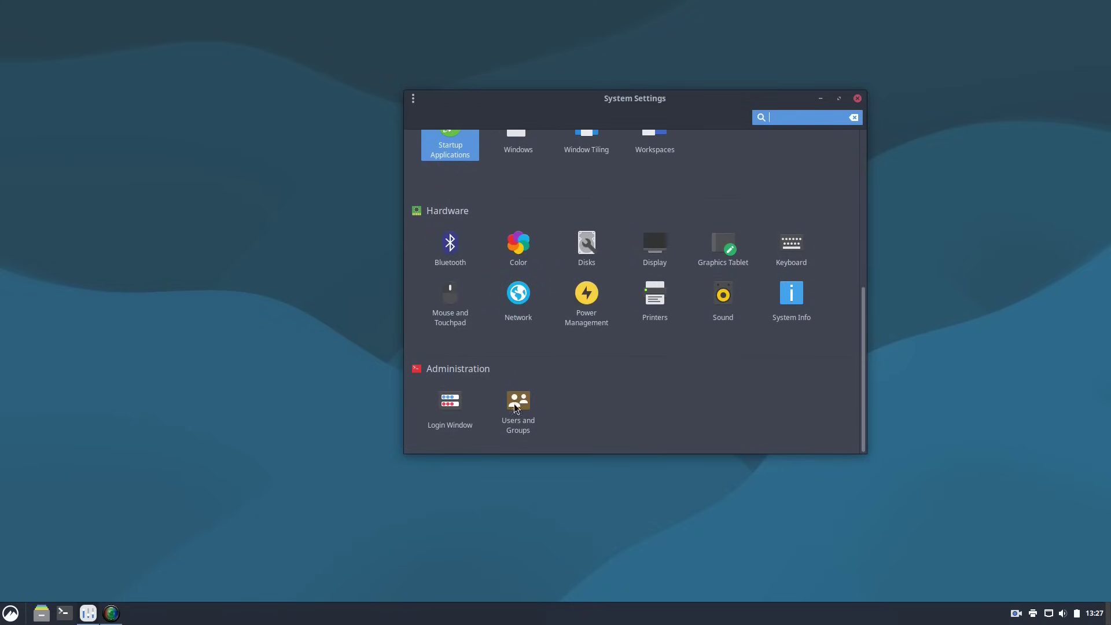
{"action": "left_click", "coordinate": [858, 100]}
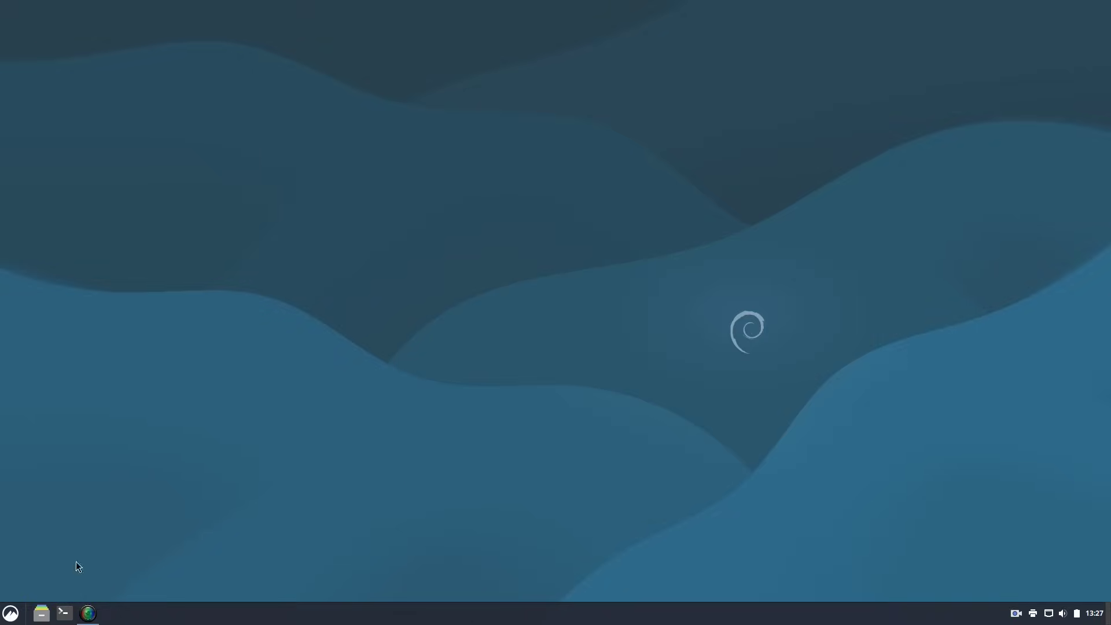
Launch a Terminal window from the taskbar.
{"action": "left_click", "coordinate": [64, 613]}
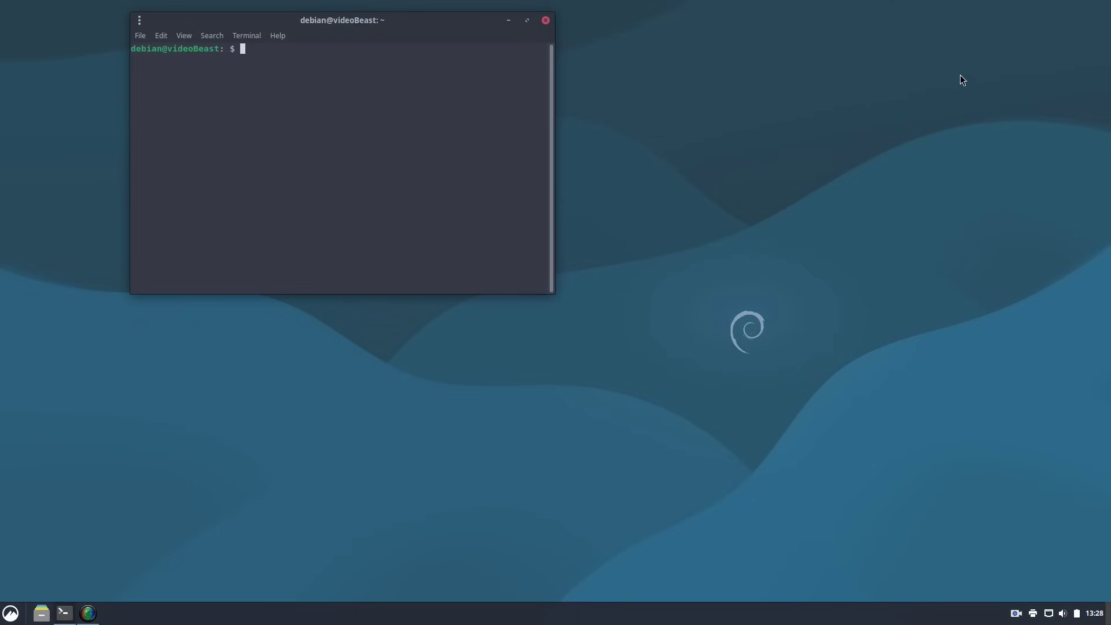
Install FileZilla with sudo apt install filezilla, confirming with y, then cd into /etc/apt.
{"action": "type", "text": "sudo apt install filezilla"}
{"action": "key", "text": "Return"}
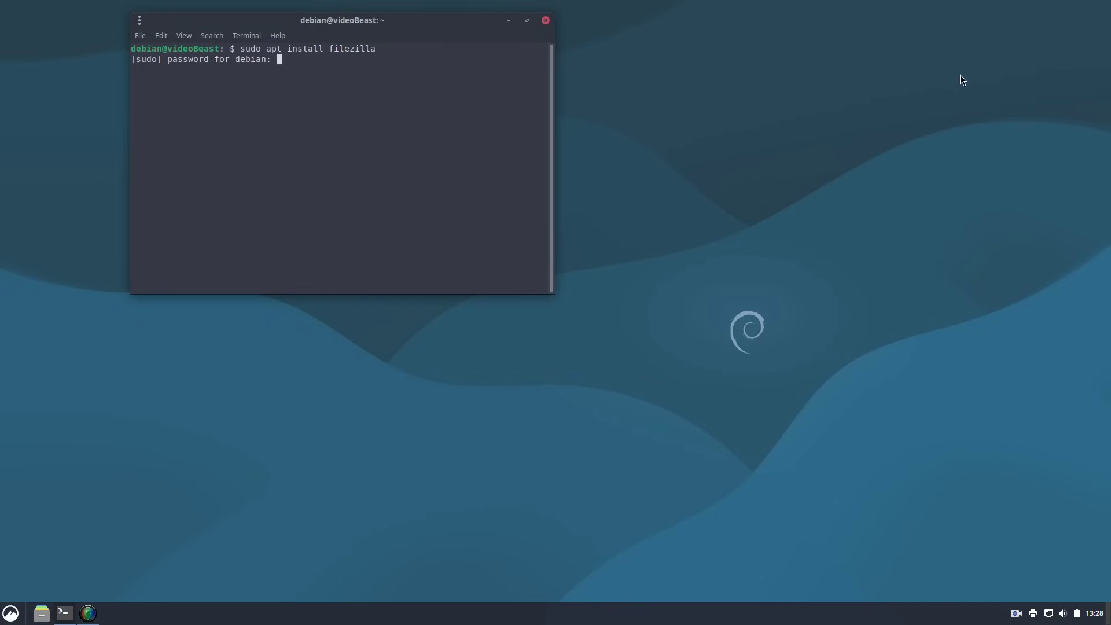
{"action": "key", "text": "Return"}
{"action": "type", "text": "y"}
{"action": "key", "text": "Return"}
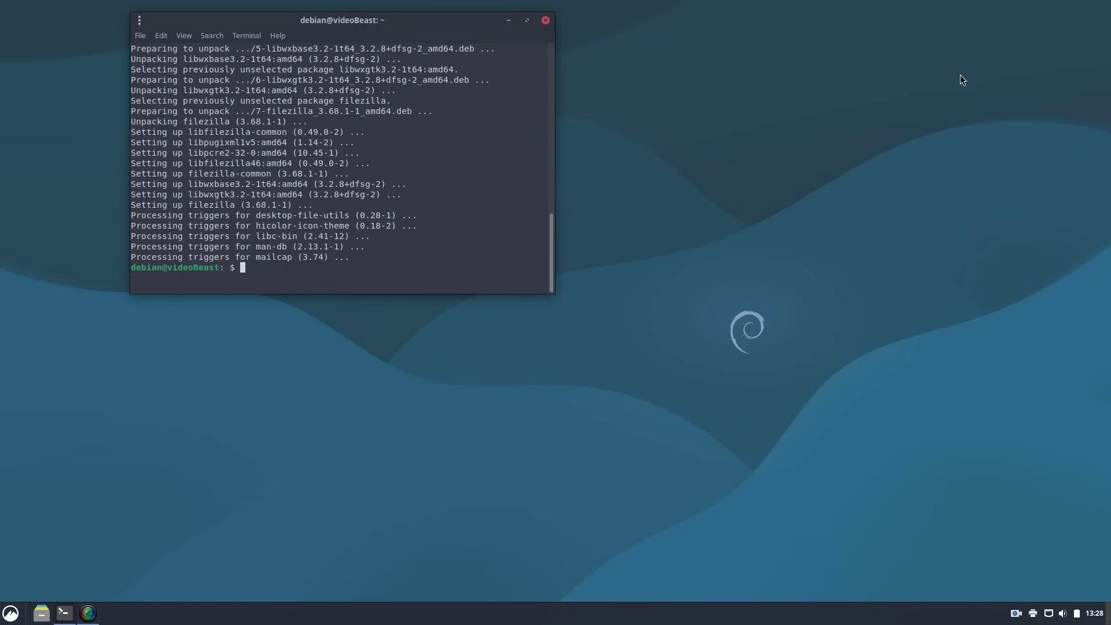
{"action": "type", "text": "cd /etc/ap"}
{"action": "type", "text": "t"}
{"action": "key", "text": "Return"}
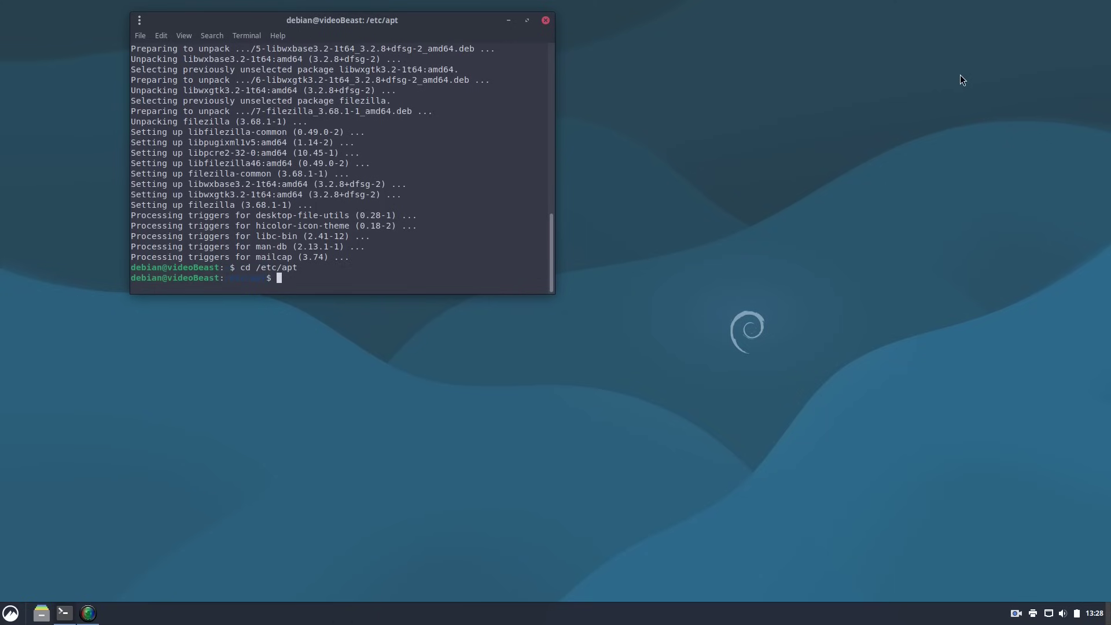
View sources.list in nano with the terminal maximized, then exit without saving.
{"action": "type", "text": "nano sources.list"}
{"action": "key", "text": "Return"}
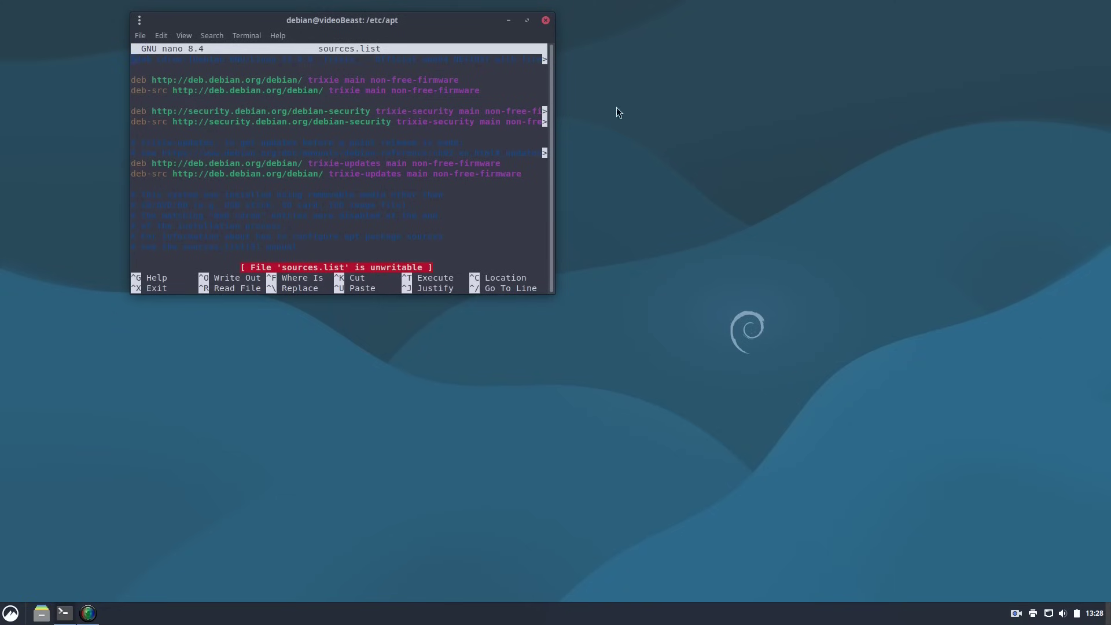
{"action": "left_click", "coordinate": [527, 20]}
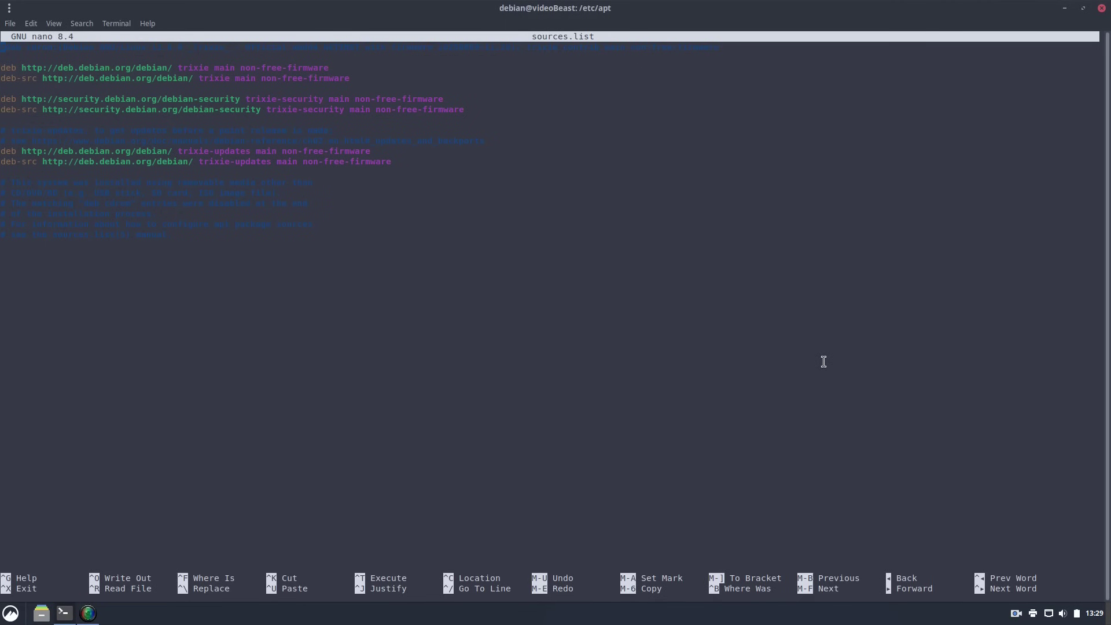
{"action": "key", "text": "ctrl+x"}
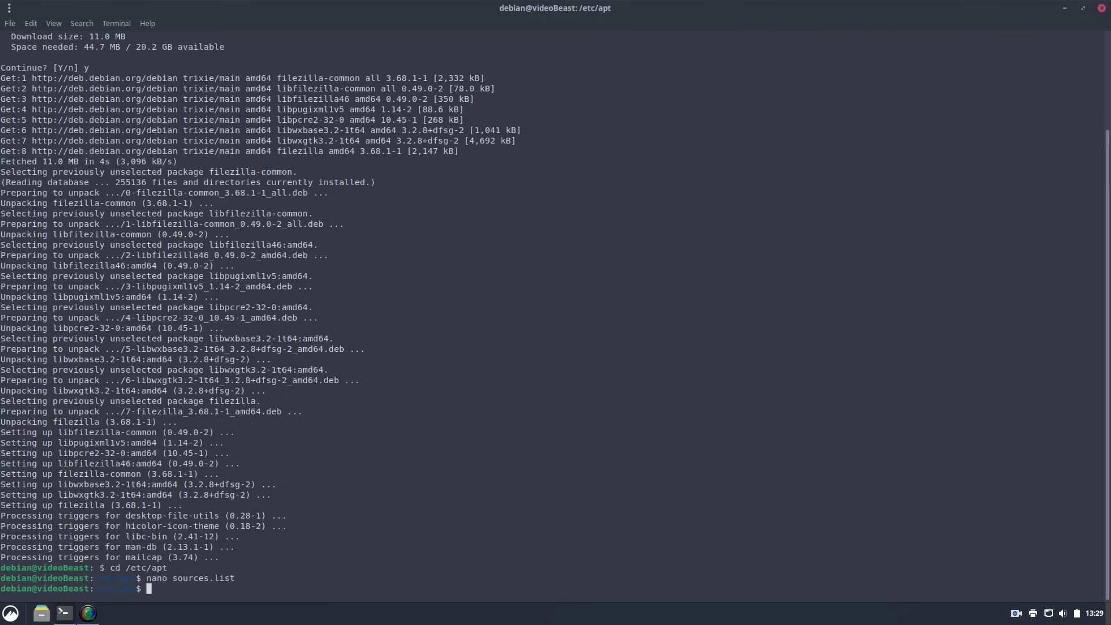
Confirm with 'flatpak version' and 'snap version' that neither is installed, then exit the terminal.
{"action": "type", "text": "flatpak version"}
{"action": "key", "text": "Return"}
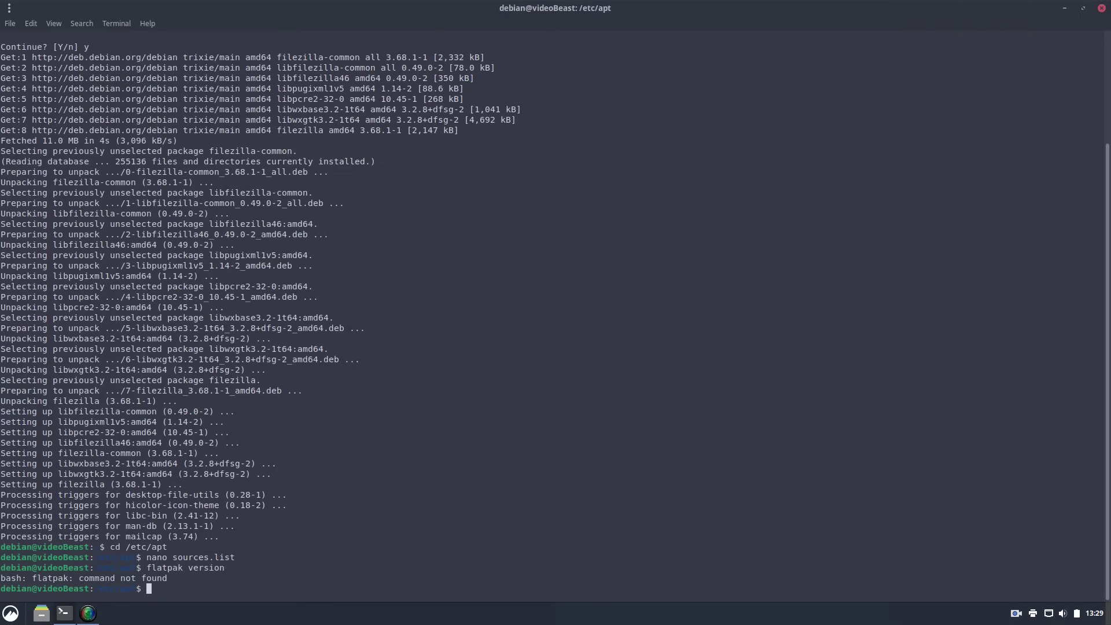
{"action": "type", "text": "snap version"}
{"action": "key", "text": "Return"}
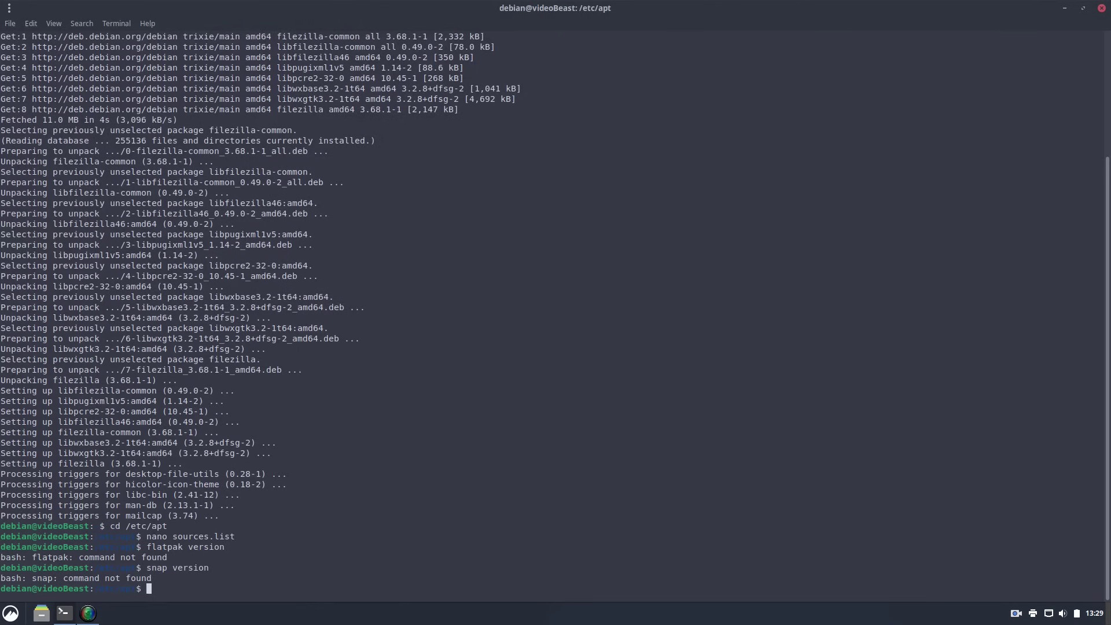
{"action": "type", "text": "exit"}
{"action": "key", "text": "Return"}
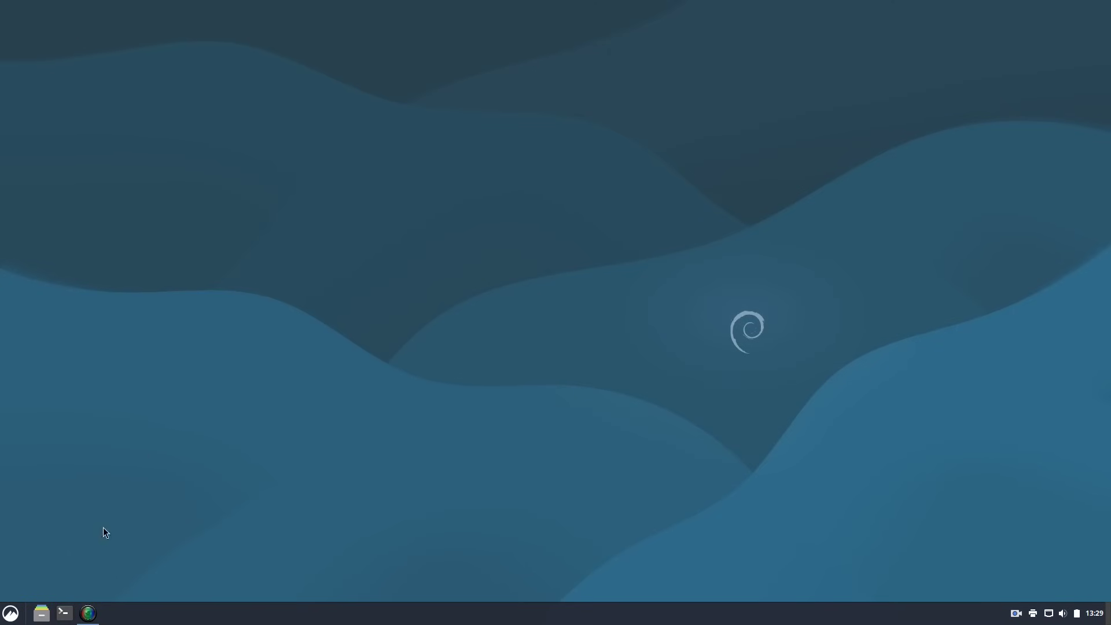
{"action": "left_click", "coordinate": [19, 616]}
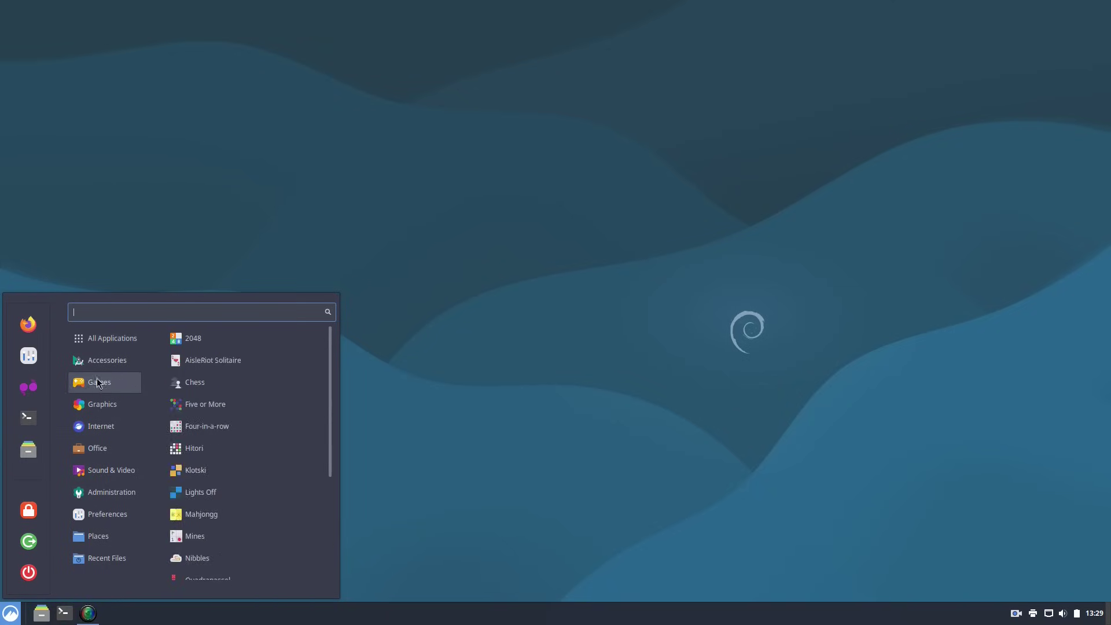
{"action": "mouse_move", "coordinate": [100, 399]}
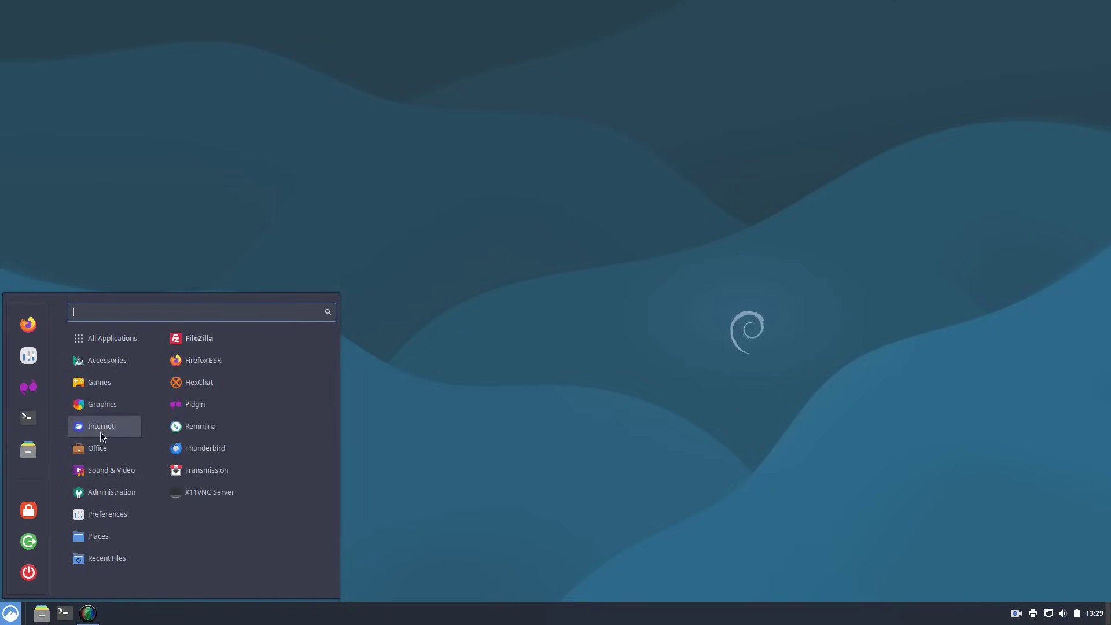
{"action": "mouse_move", "coordinate": [98, 465]}
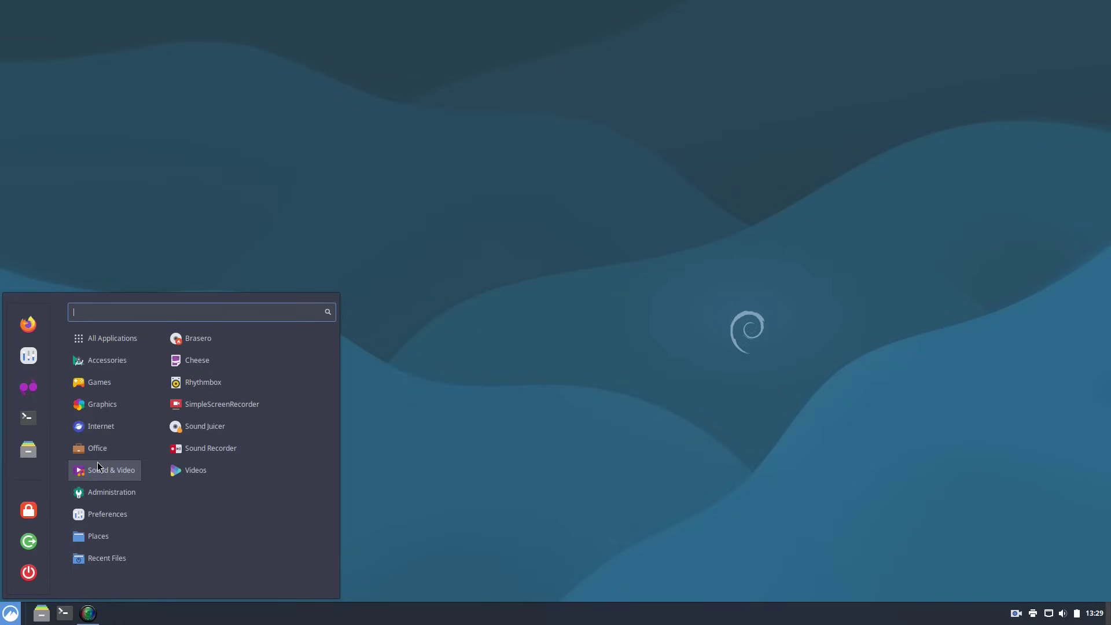
{"action": "left_click", "coordinate": [519, 347]}
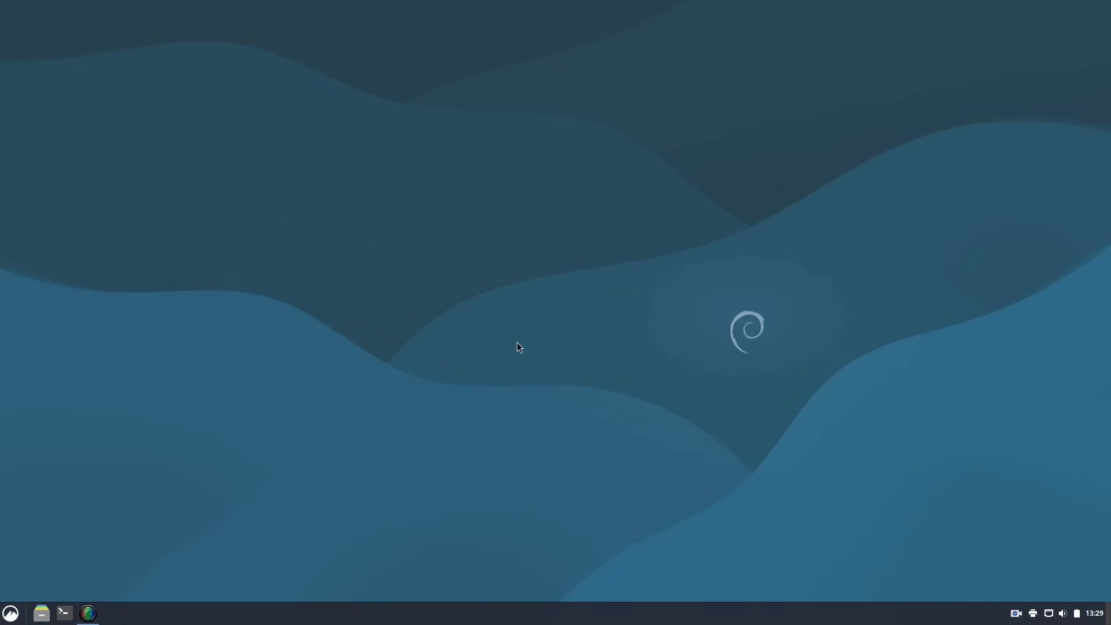